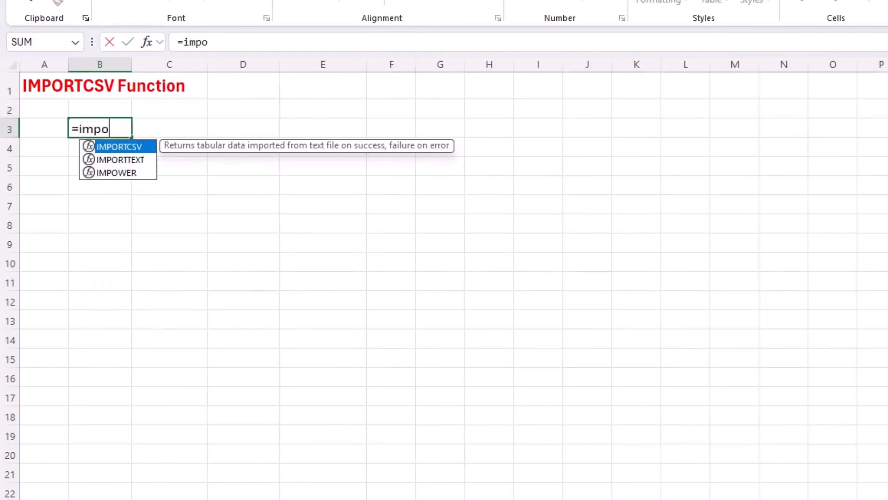
# Start an IMPORTCSV formula in cell B3, switch to File Explorer and select the April Sales file in the Documents\Data folder
pyautogui.press('Tab')
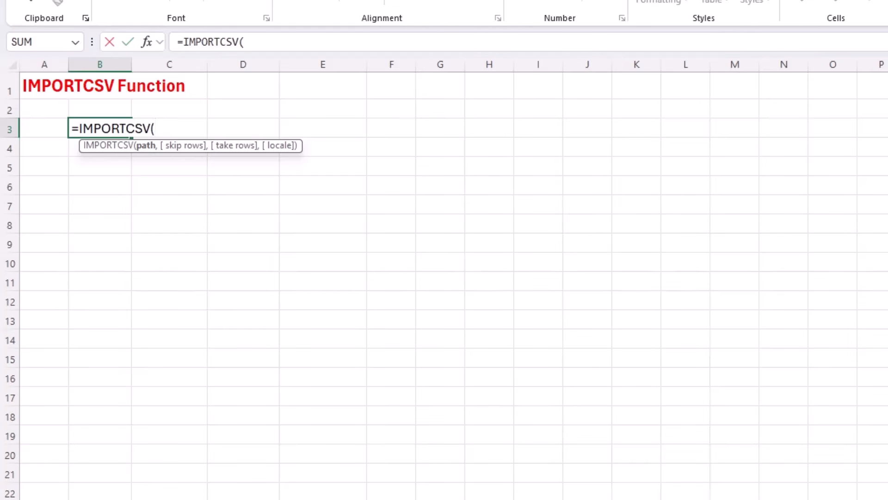
pyautogui.hotkey('alt', 'Tab')
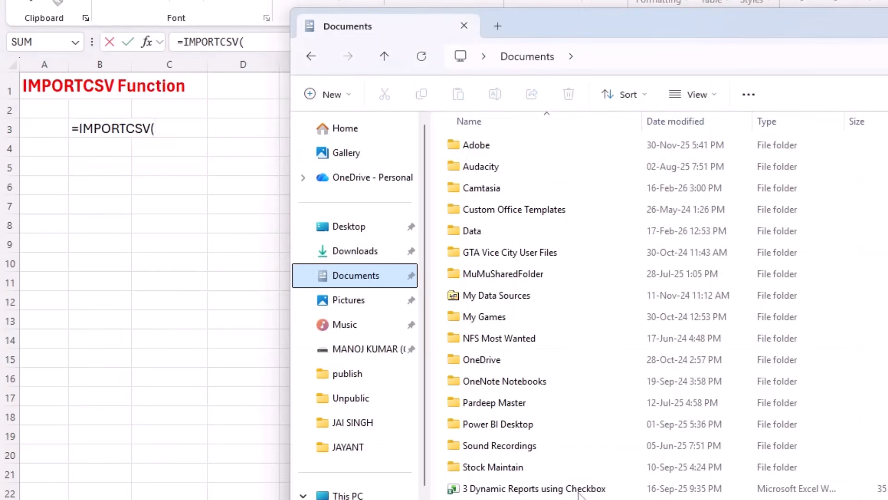
pyautogui.doubleClick(484, 230)
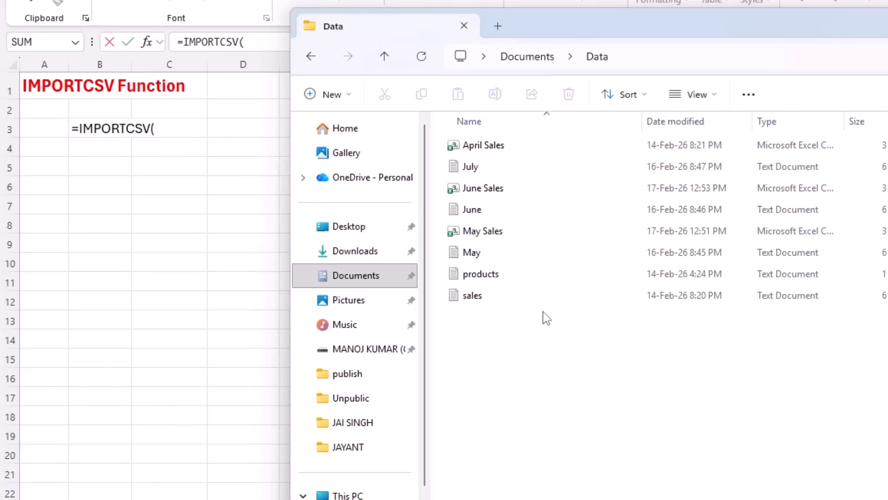
pyautogui.click(500, 150)
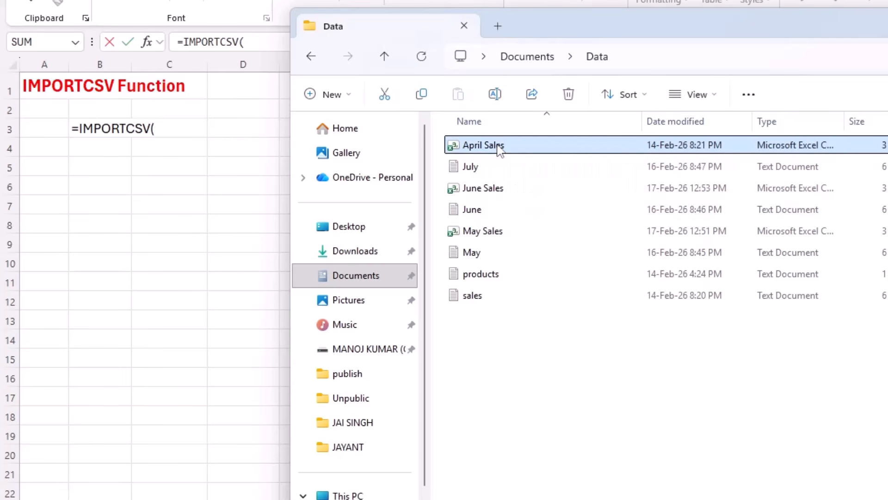
# Examine the Data folder's full path and the location shown in the April Sales file's properties
pyautogui.click(626, 57)
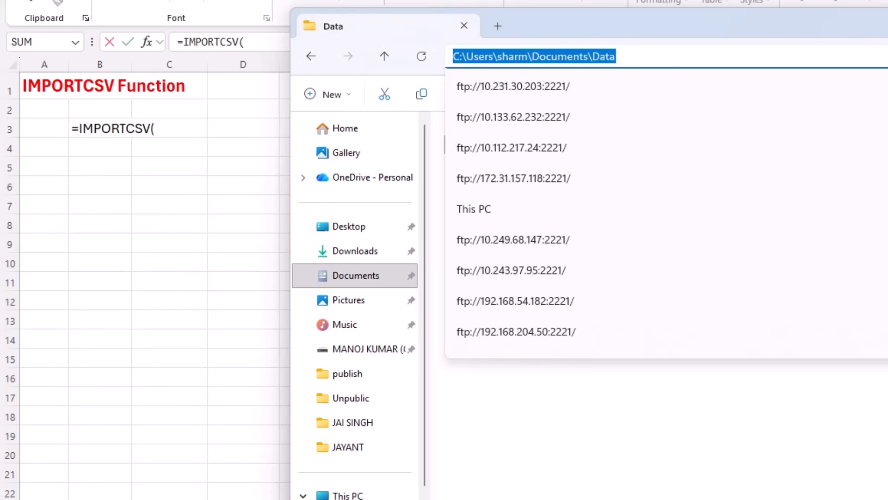
pyautogui.press('Escape')
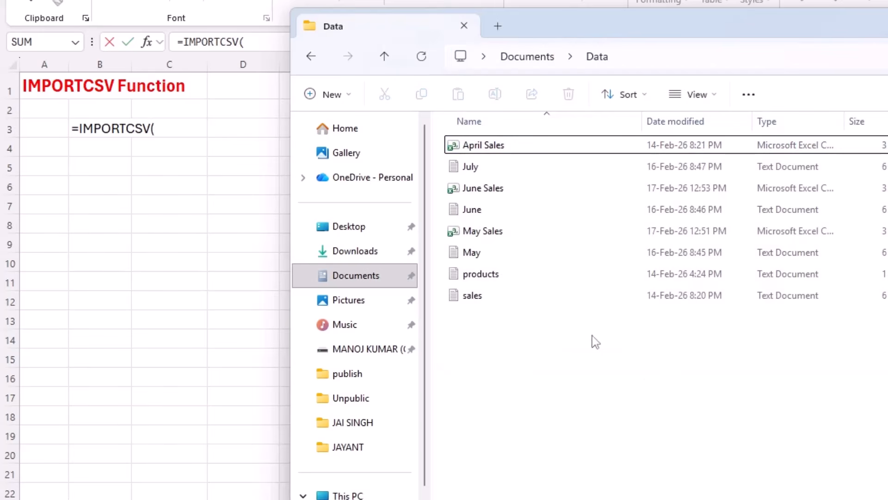
pyautogui.rightClick(482, 148)
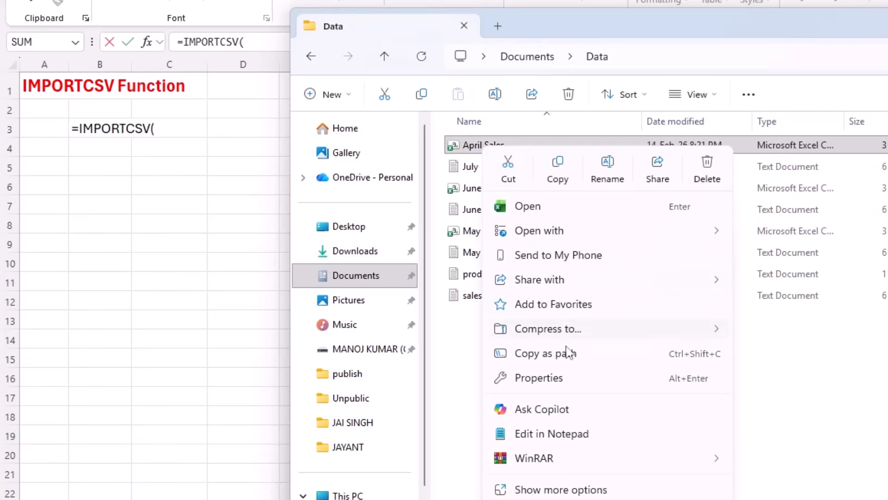
pyautogui.click(540, 380)
pyautogui.moveTo(561, 296); pyautogui.dragTo(686, 296)
pyautogui.press('Escape')
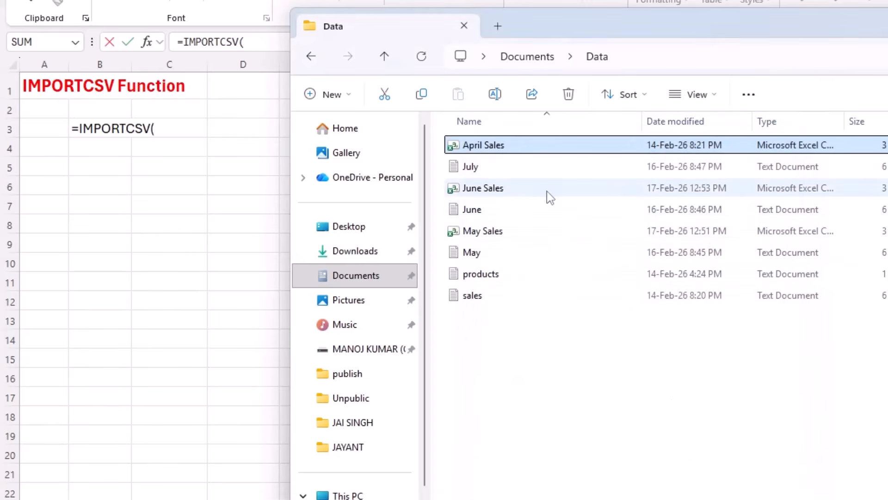
# Copy the full path of the April Sales file and return to the worksheet
pyautogui.rightClick(496, 147)
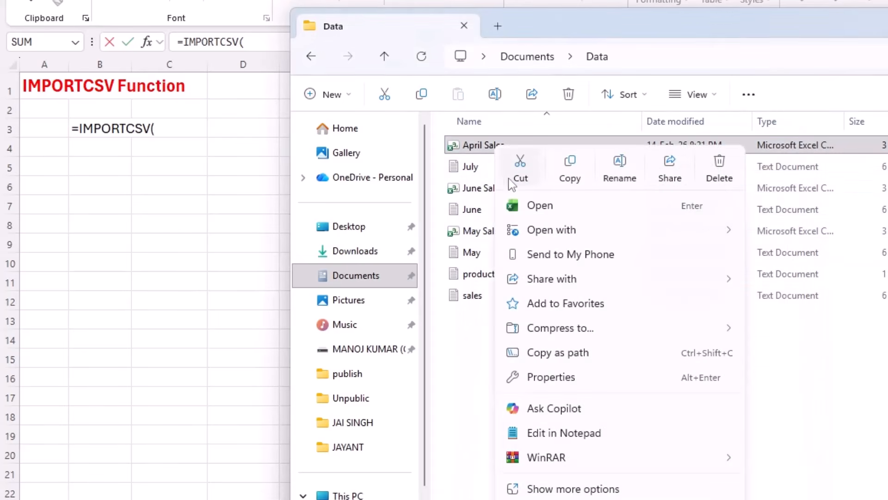
pyautogui.click(560, 353)
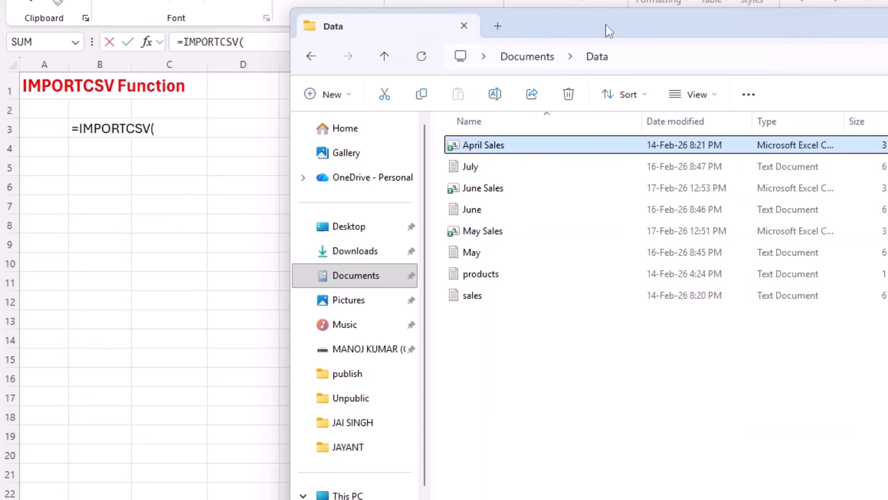
pyautogui.click(886, 26)
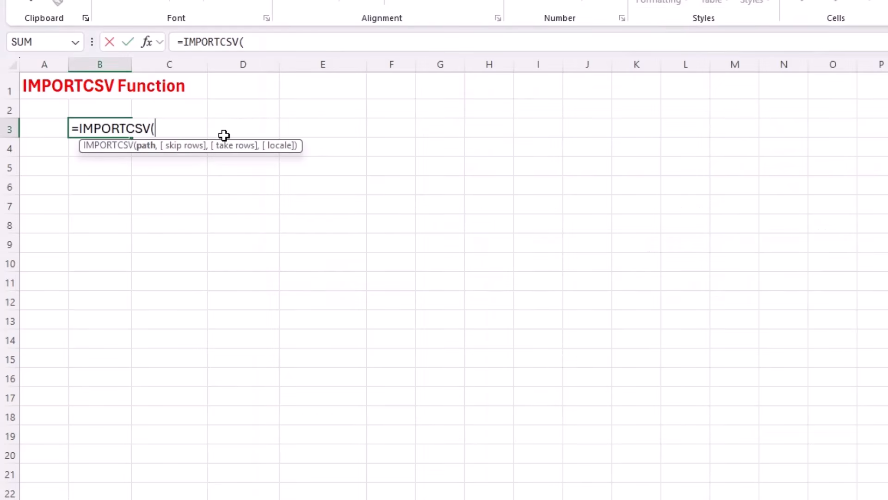
# Paste the copied April Sales.csv path without active content as the IMPORTCSV path argument in B3 and complete the formula
pyautogui.hotkey('ctrl', 'v')
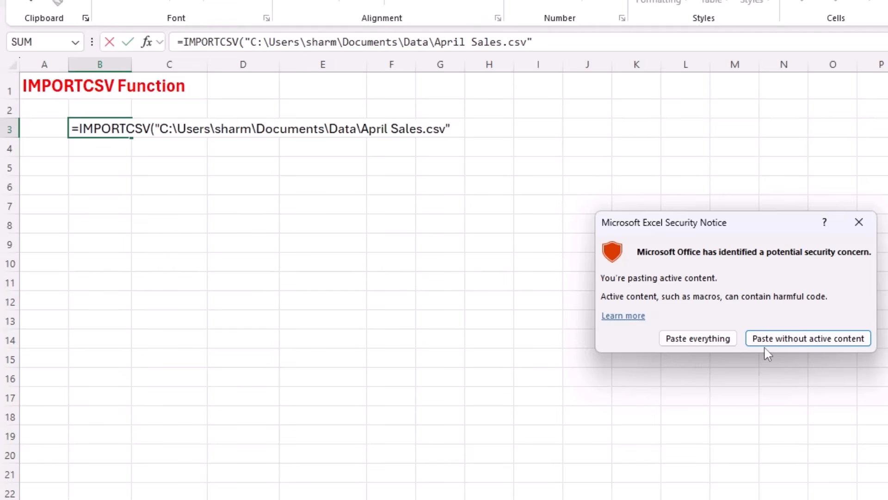
pyautogui.click(794, 341)
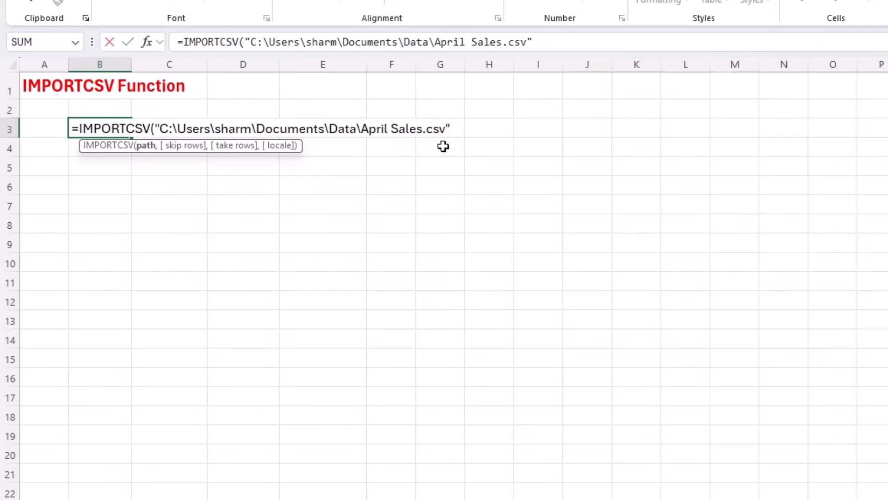
pyautogui.write(')')
pyautogui.press('Return')
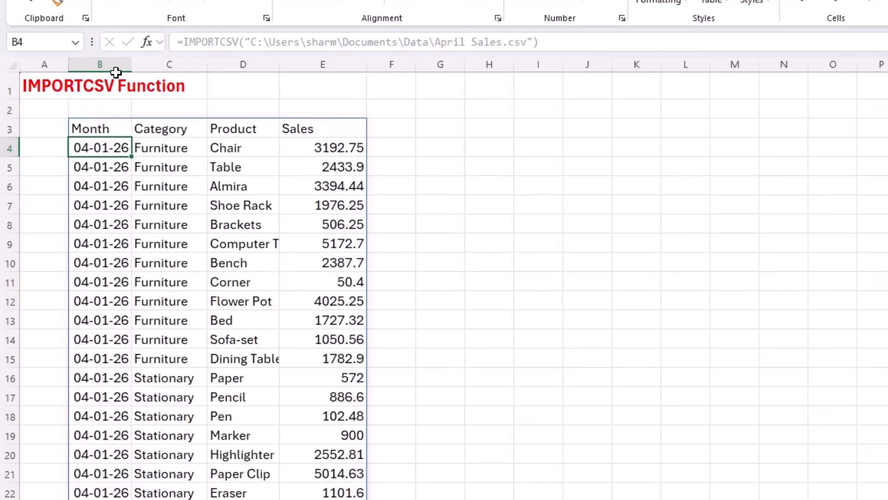
# Widen columns B, C and D to give the imported Month, Category and Product data more room
pyautogui.moveTo(131, 65); pyautogui.dragTo(149, 64)
pyautogui.moveTo(224, 64); pyautogui.dragTo(245, 64)
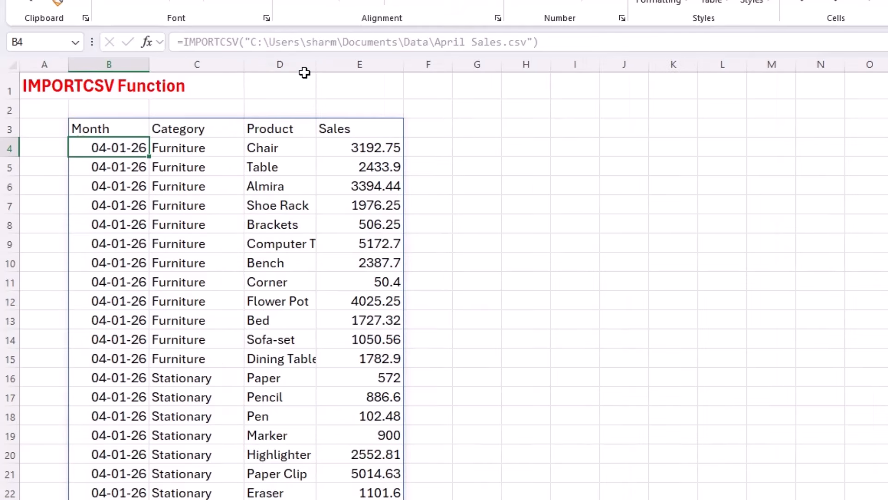
pyautogui.moveTo(319, 65); pyautogui.dragTo(330, 65)
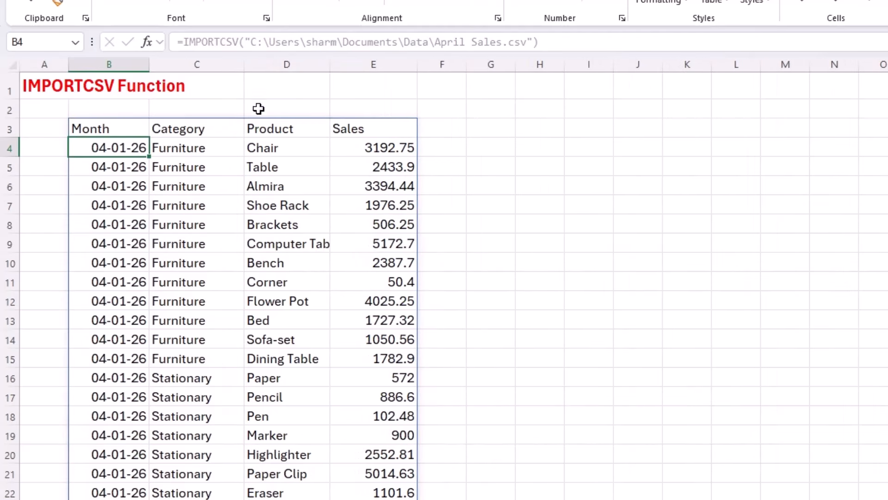
# Edit the IMPORTCSV formula in B3 to skip 1 row of the April Sales file
pyautogui.click(129, 129)
pyautogui.press('F2')
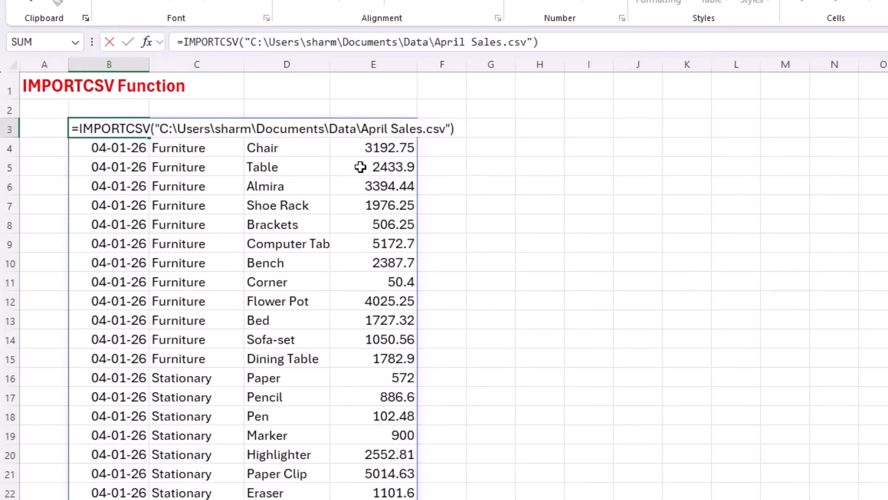
pyautogui.press('BackSpace')
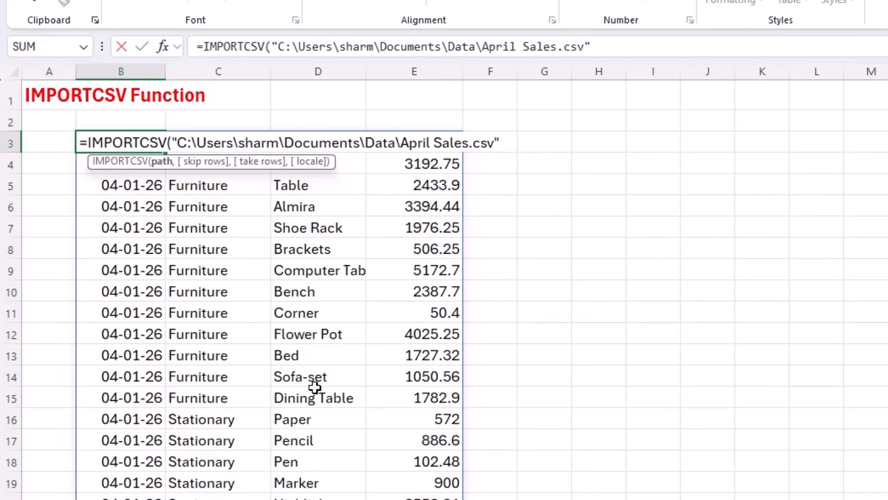
pyautogui.write(',1')
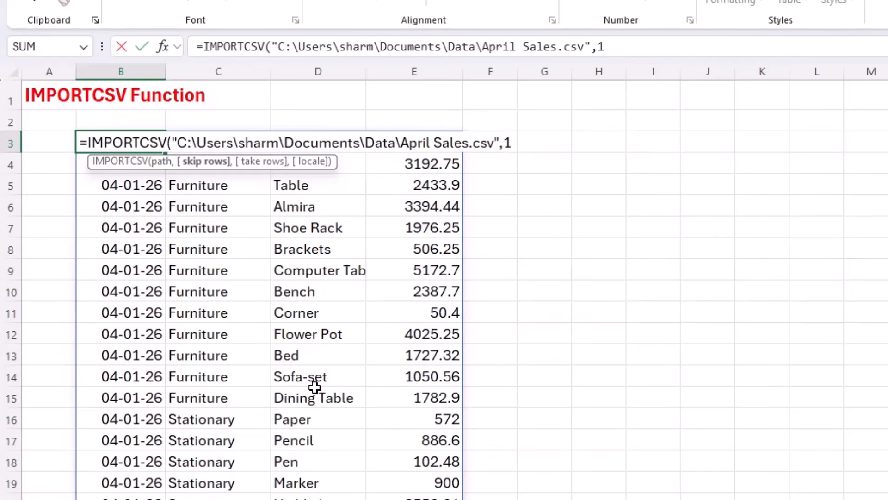
pyautogui.press('Return')
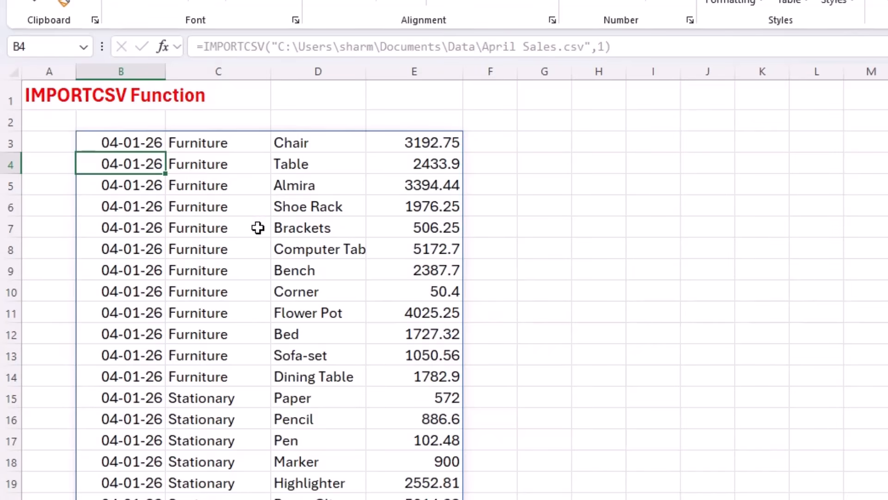
# Change the IMPORTCSV formula in B3 to leave the skip rows argument empty and take 12 rows
pyautogui.press('Up')
pyautogui.press('F2')
pyautogui.press('BackSpace')
pyautogui.press('BackSpace')
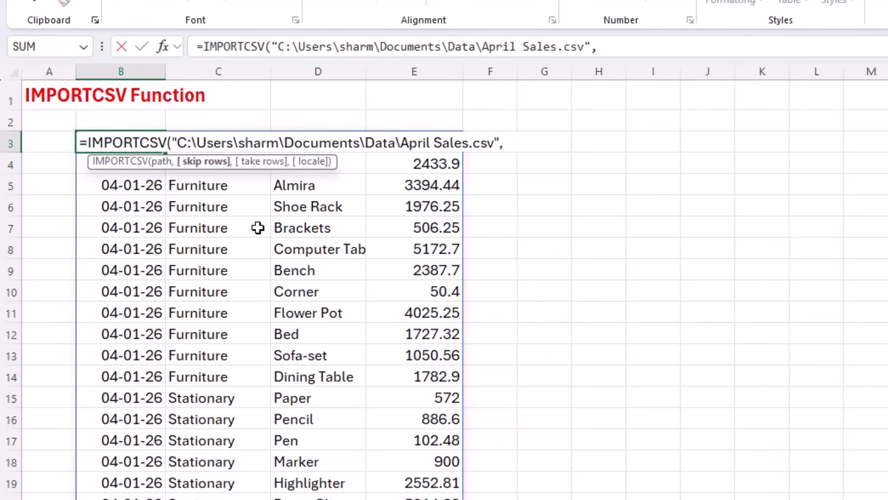
pyautogui.write(',')
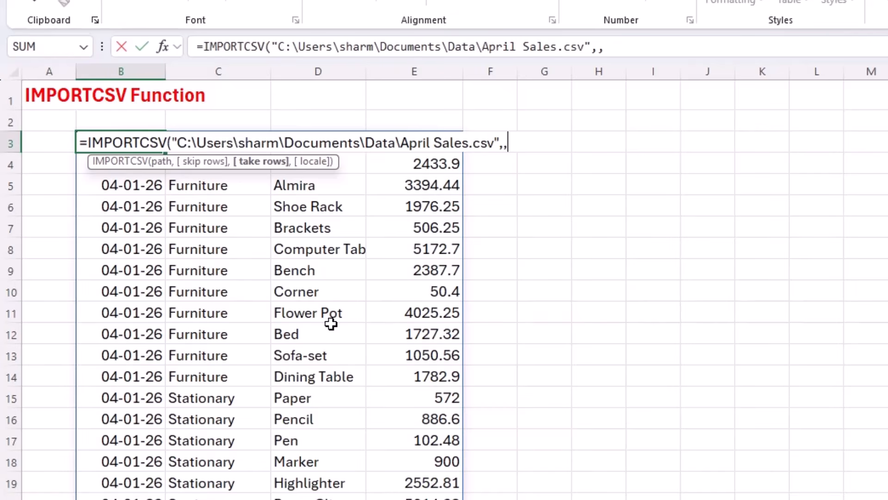
pyautogui.write('12)')
pyautogui.press('Return')
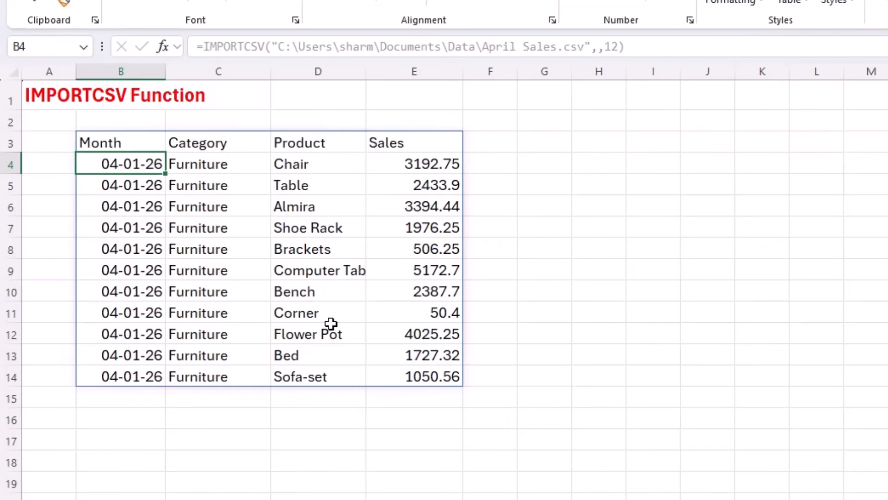
# Add the locale argument "en-AU" to the IMPORTCSV formula in B3
pyautogui.press('Up')
pyautogui.press('F2')
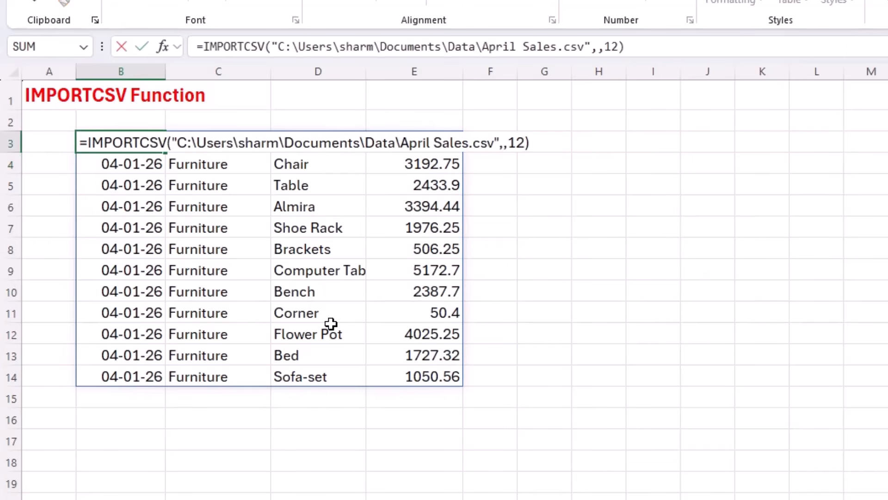
pyautogui.press('BackSpace')
pyautogui.write(',')
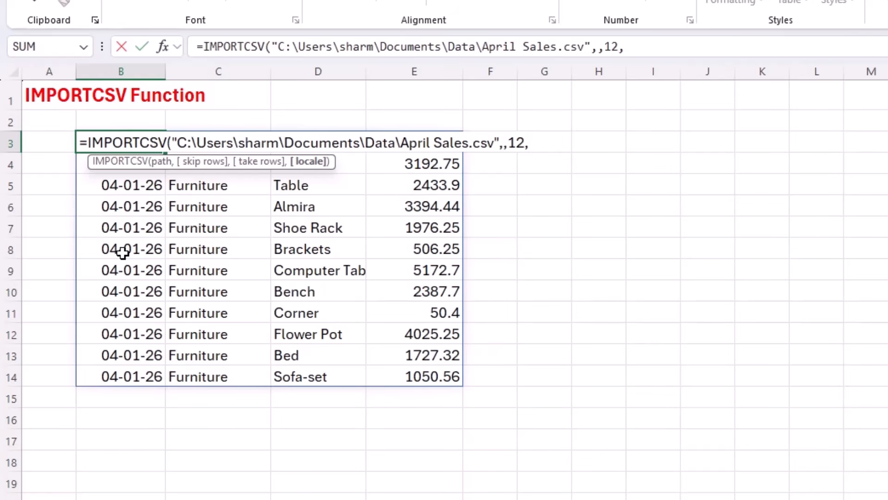
pyautogui.write('"en-AU")')
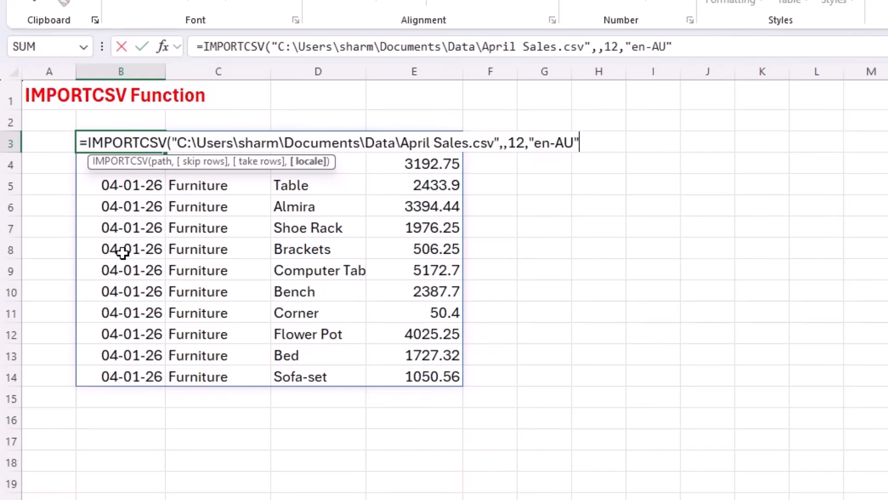
pyautogui.press('Return')
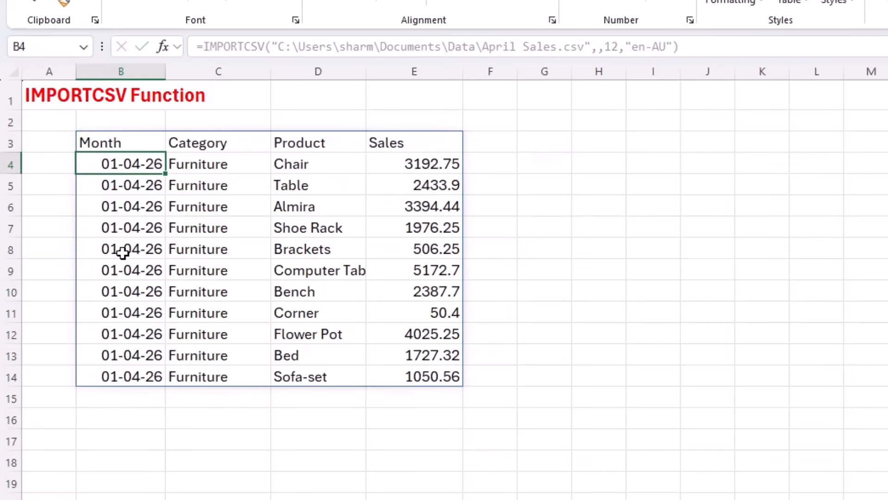
# Clear the IMPORTCSV formula from B3 and switch to the IMPORTTEXT Function worksheet
pyautogui.press('Up')
pyautogui.press('Delete')
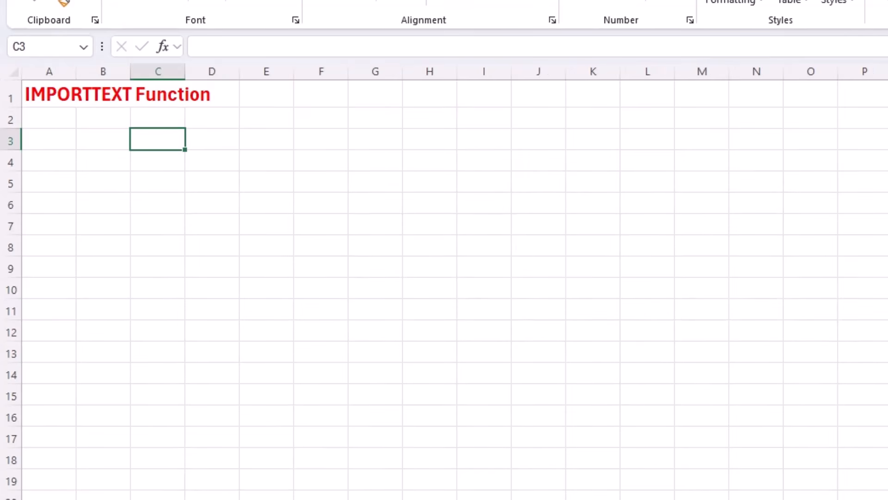
# Open the sales text file from the Data folder to examine its column layout, and close it again
pyautogui.hotkey('alt', 'Tab')
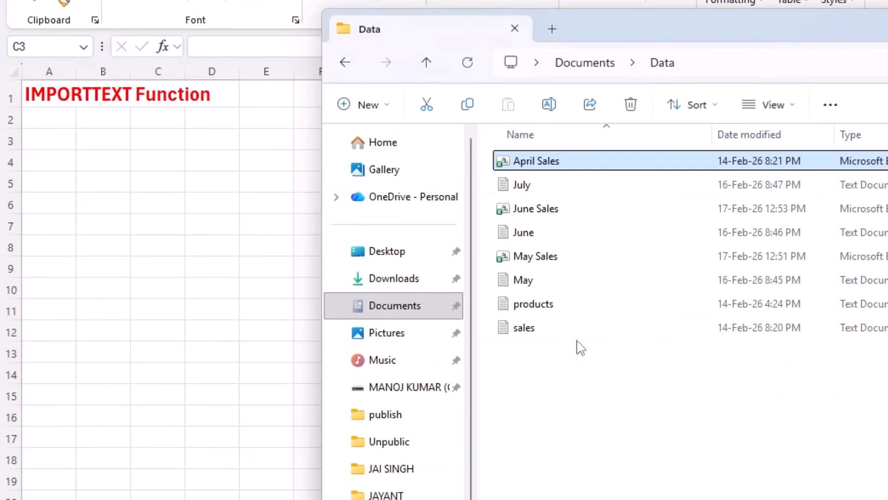
pyautogui.doubleClick(540, 323)
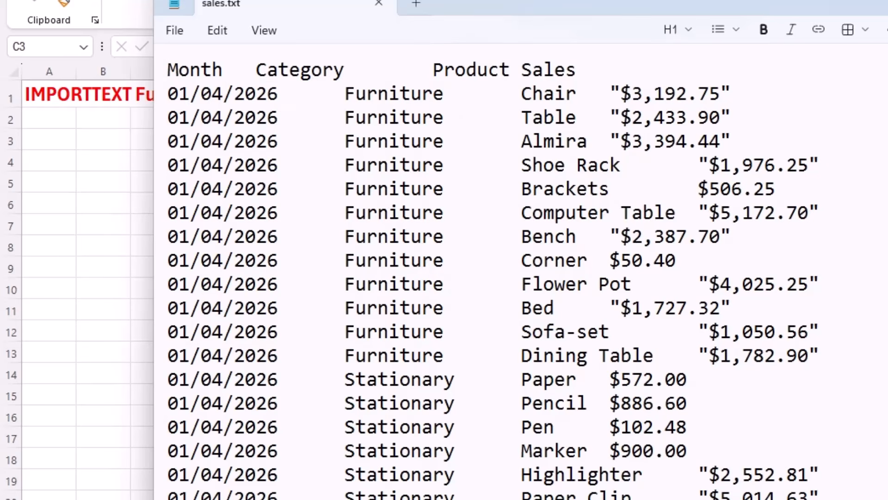
pyautogui.hotkey('alt', 'F4')
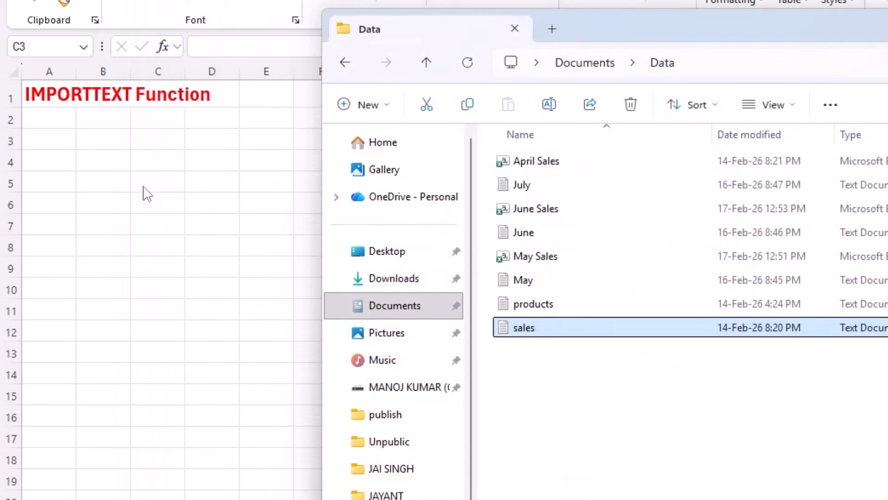
# Import sales.txt from the Data folder into B3 with an IMPORTTEXT formula that gives only the file path
pyautogui.click(108, 152)
pyautogui.click(114, 143)
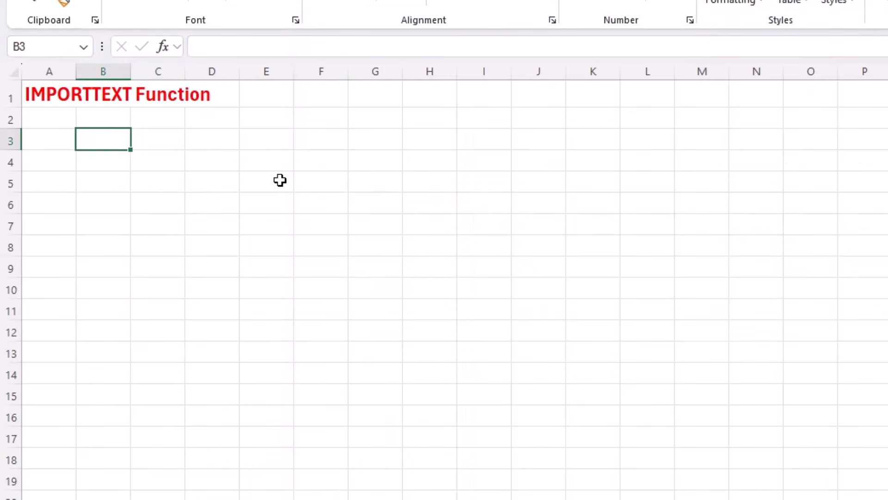
pyautogui.write('=ip')
pyautogui.press('BackSpace')
pyautogui.write('mport')
pyautogui.press('Down')
pyautogui.press('Tab')
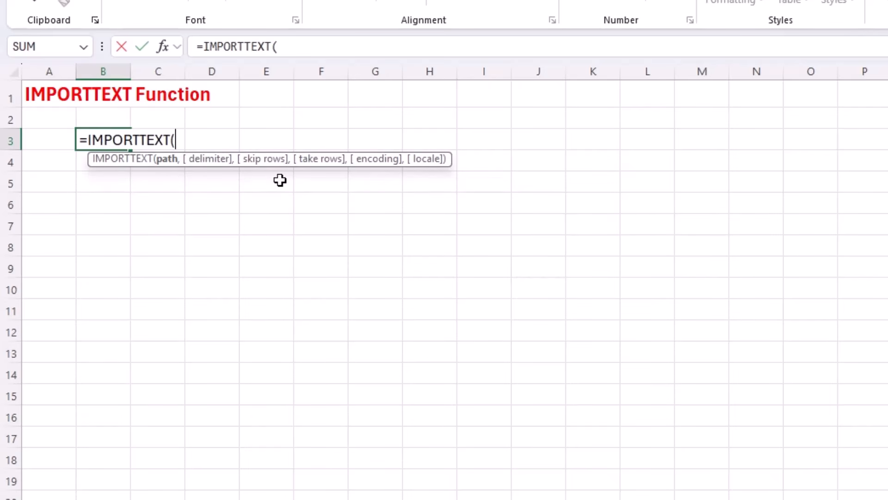
pyautogui.hotkey('ctrl', 'v')
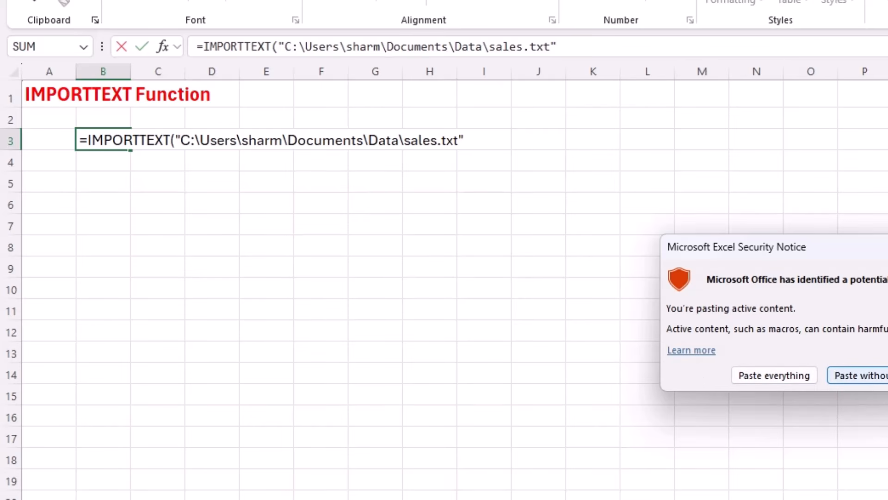
pyautogui.click(885, 375)
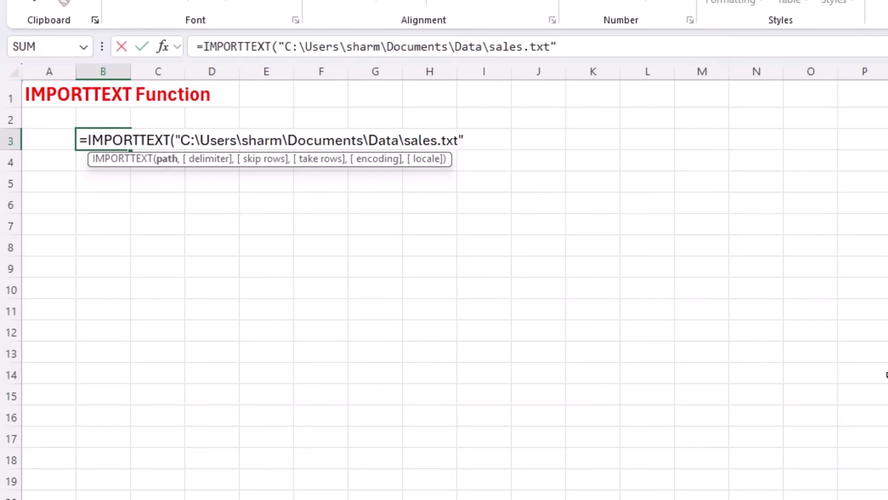
pyautogui.write(')')
pyautogui.press('Return')
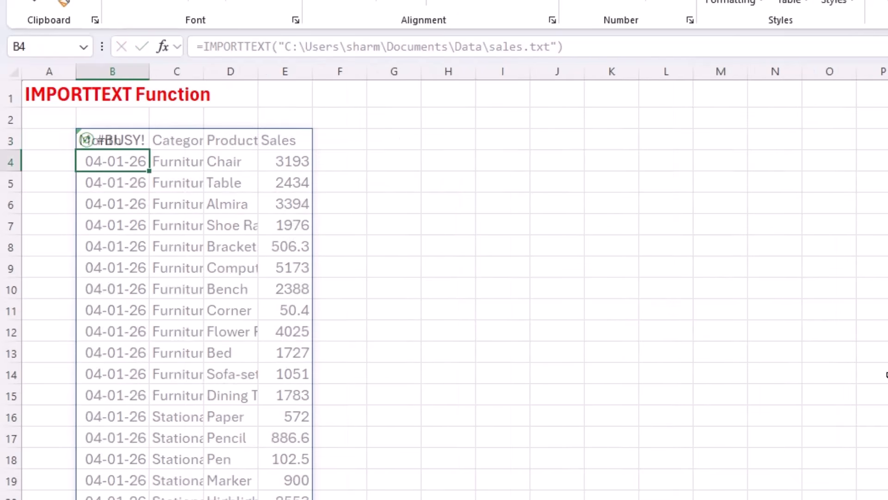
# Widen columns B through E so the imported month, category, product and sales data fit
pyautogui.moveTo(149, 71); pyautogui.dragTo(174, 74)
pyautogui.moveTo(228, 74); pyautogui.dragTo(274, 77)
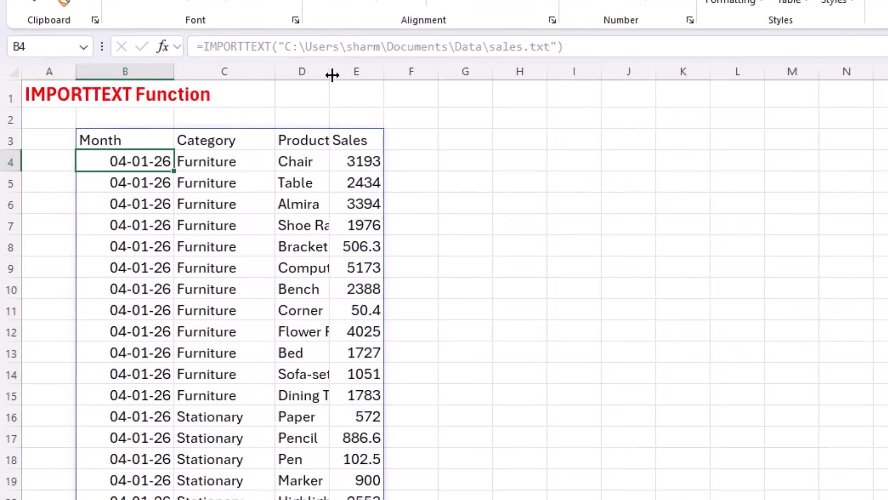
pyautogui.moveTo(330, 73); pyautogui.dragTo(374, 73)
pyautogui.moveTo(429, 73); pyautogui.dragTo(467, 73)
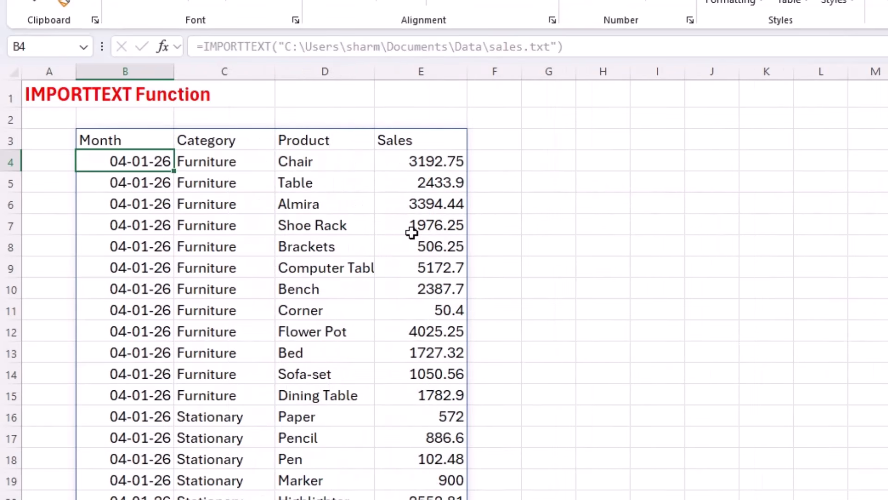
# Clear the IMPORTTEXT formula from B3 and view the May text file in the Data folder to check its delimiter
pyautogui.click(164, 141)
pyautogui.press('Delete')
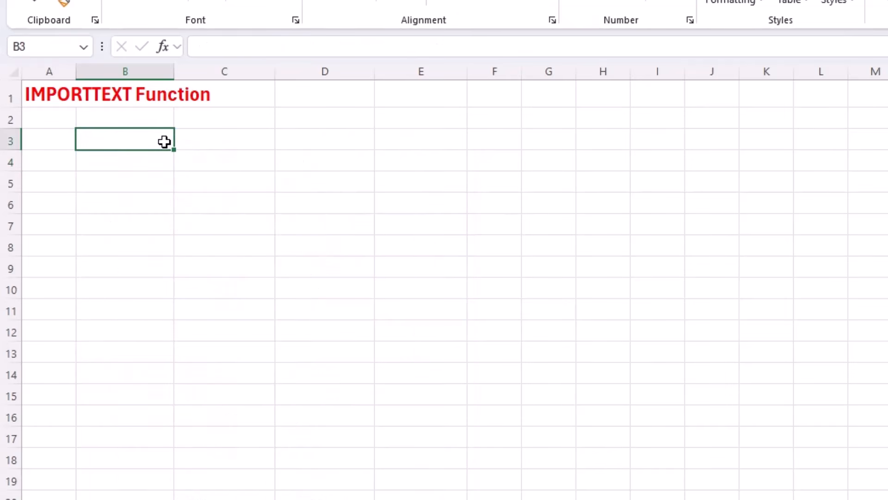
pyautogui.hotkey('alt', 'Tab')
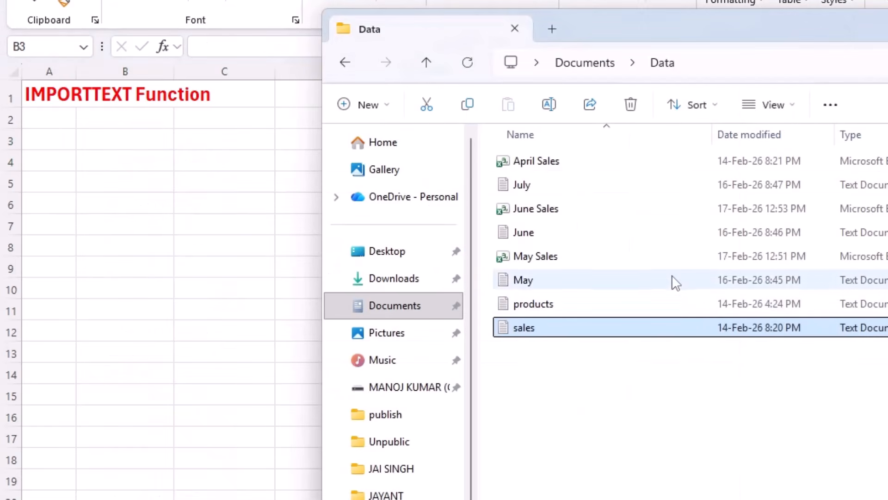
pyautogui.doubleClick(557, 280)
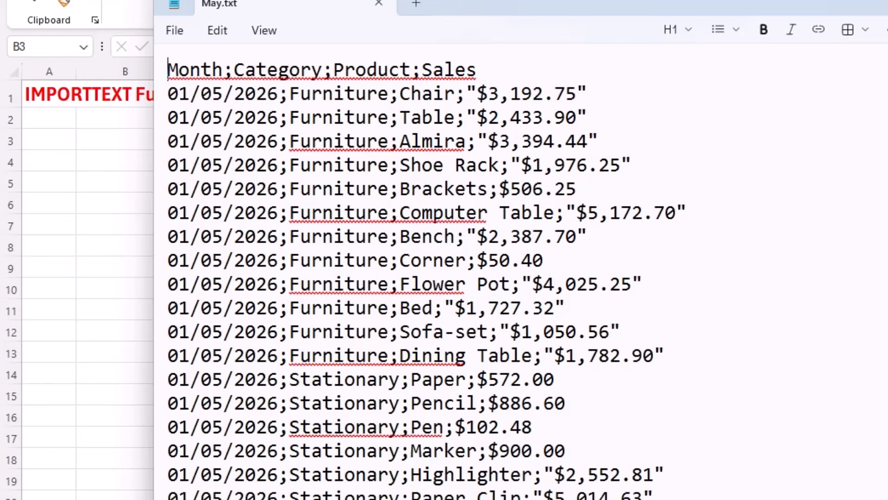
pyautogui.hotkey('alt', 'F4')
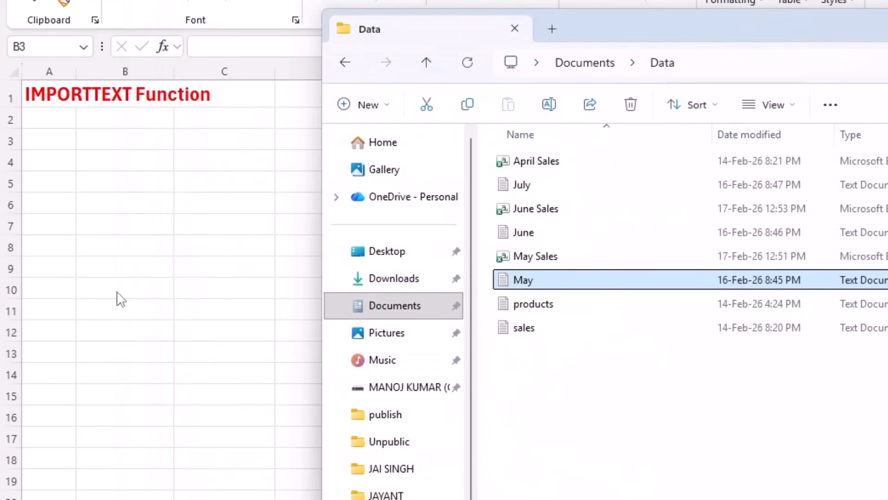
# Import May.txt from the Data folder into B3 with IMPORTTEXT using only the path, and slightly widen column B
pyautogui.hotkey('alt', 'Tab')
pyautogui.write('=ip')
pyautogui.press('BackSpace')
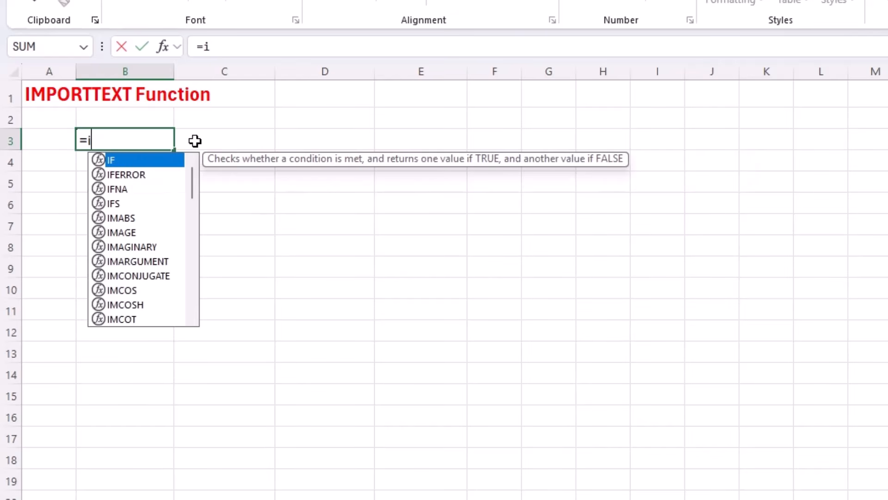
pyautogui.write('mpo')
pyautogui.press('Down')
pyautogui.press('Tab')
pyautogui.write('"C:\\Users\\sharm\\Documents\\Data\\May.txt"')
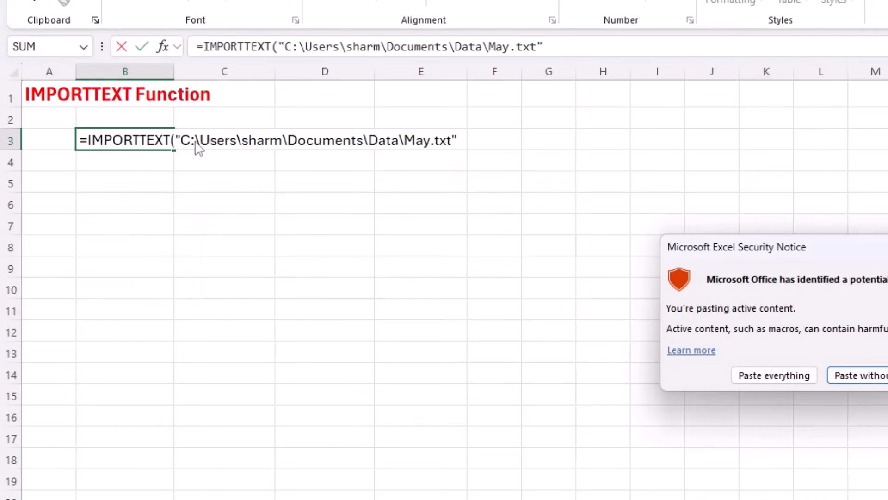
pyautogui.click(851, 373)
pyautogui.write(')')
pyautogui.press('Return')
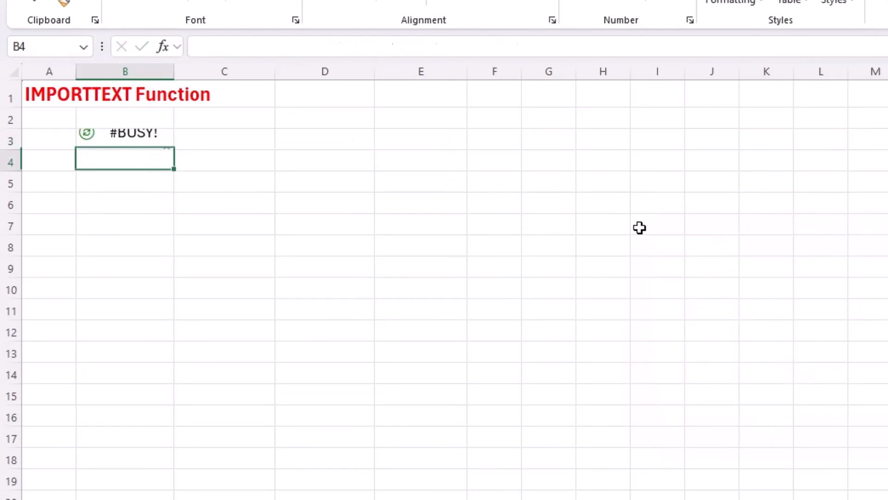
pyautogui.moveTo(174, 72); pyautogui.dragTo(426, 103)
pyautogui.moveTo(426, 72); pyautogui.dragTo(192, 74)
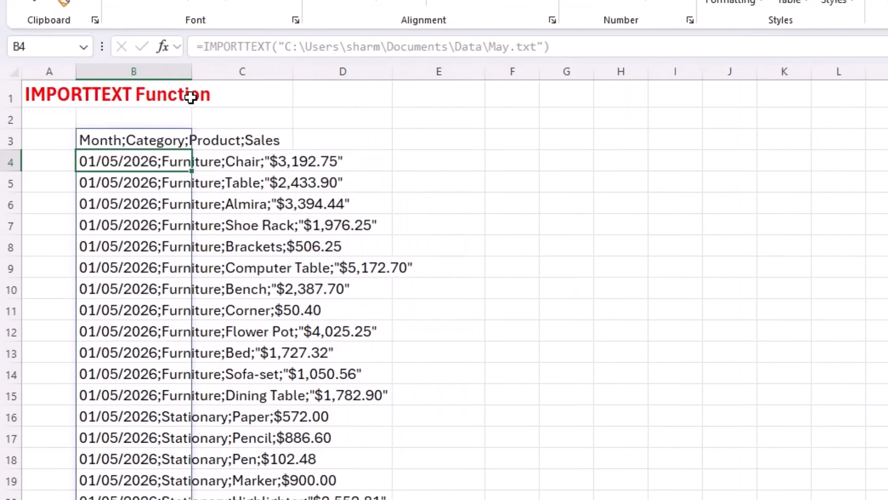
# Add the delimiter argument ";" to the IMPORTTEXT formula in B3
pyautogui.click(126, 140)
pyautogui.press('F2')
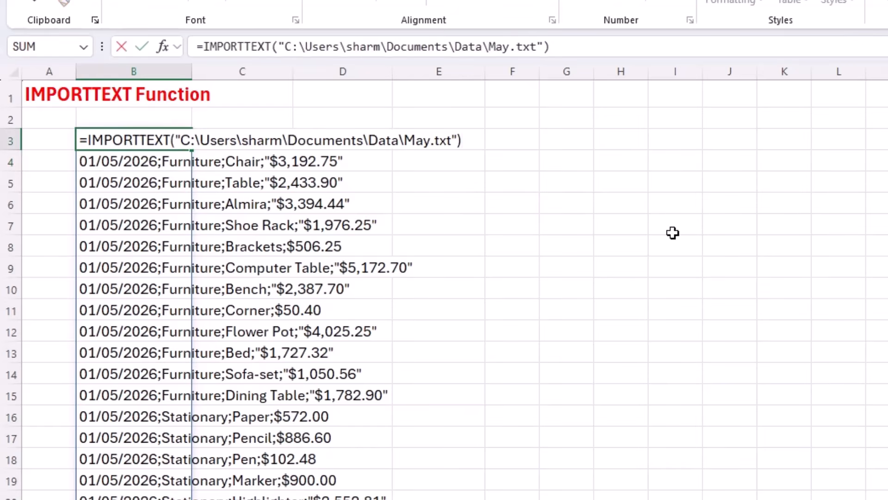
pyautogui.press('BackSpace')
pyautogui.write(',')
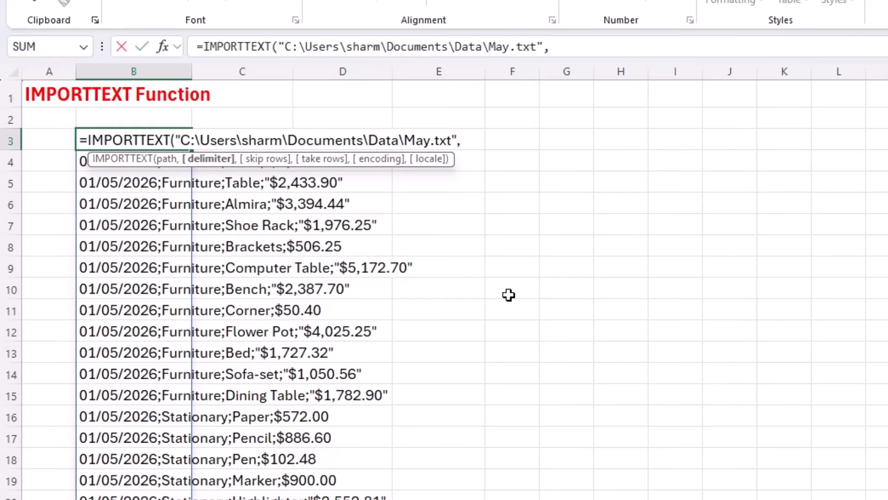
pyautogui.write('";")')
pyautogui.press('Return')
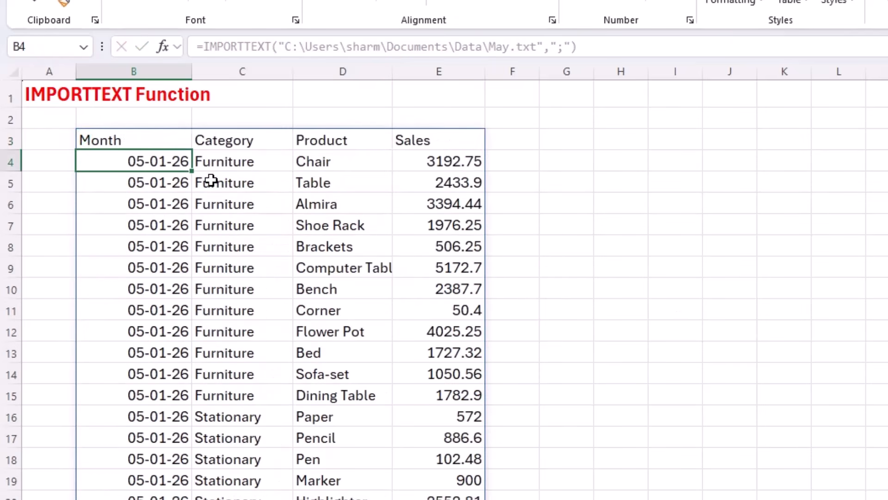
pyautogui.click(222, 164)
pyautogui.click(283, 222)
pyautogui.click(286, 290)
pyautogui.click(134, 246)
# Extend the IMPORTTEXT formula in B3 with empty skip rows, take rows and encoding arguments after the delimiter
pyautogui.click(117, 141)
pyautogui.press('F2')
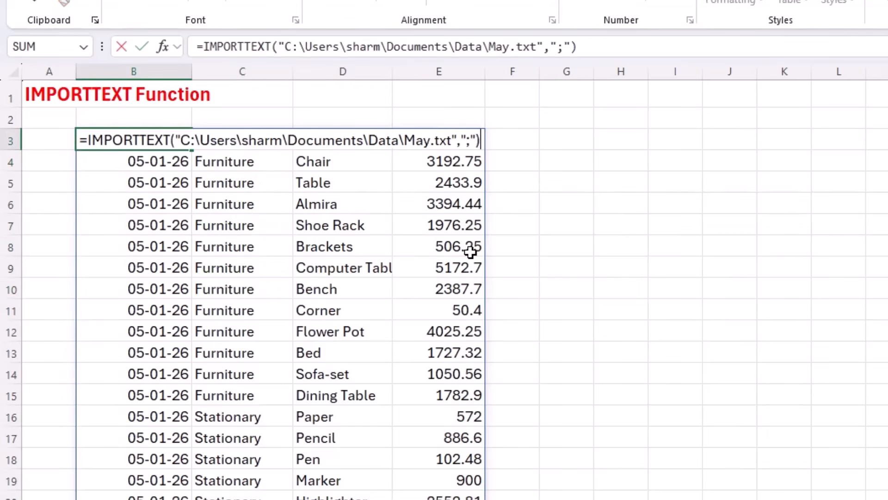
pyautogui.press('BackSpace')
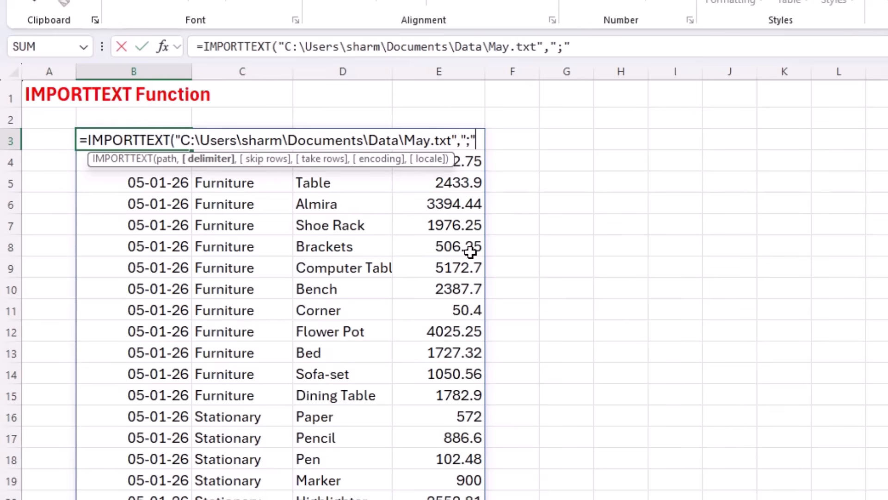
pyautogui.write(',')
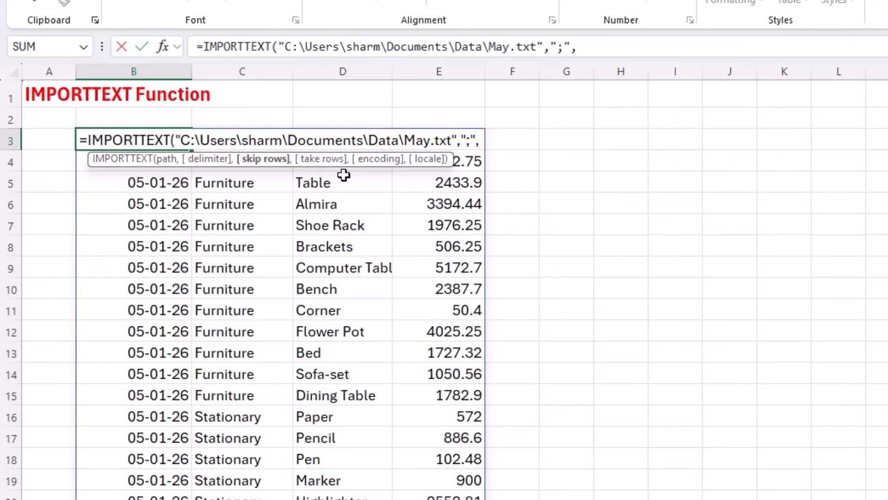
pyautogui.write(',')
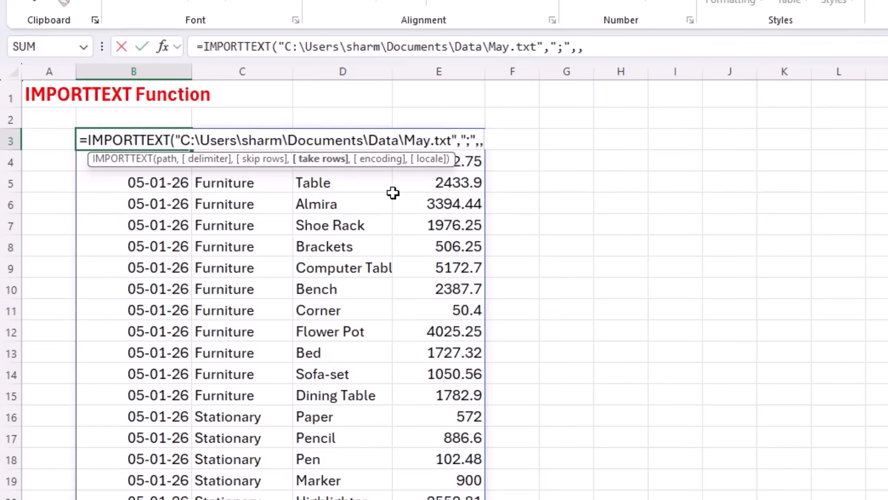
pyautogui.write(',')
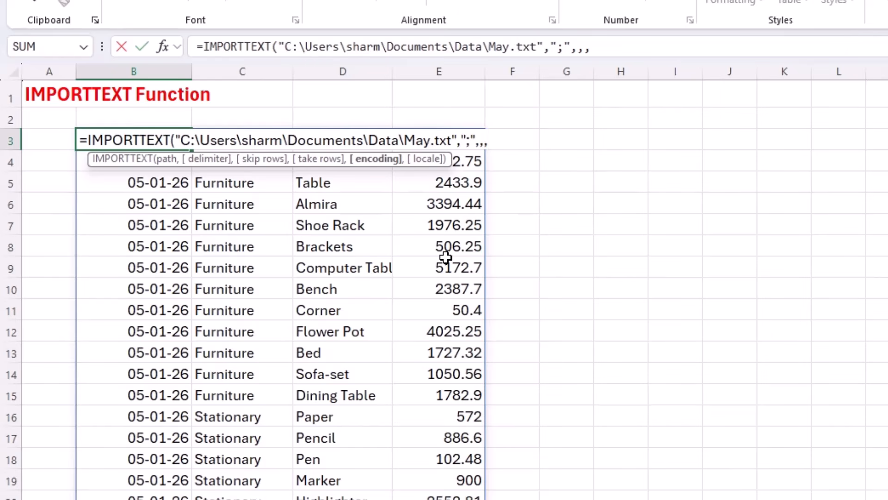
pyautogui.write(')')
pyautogui.press('Return')
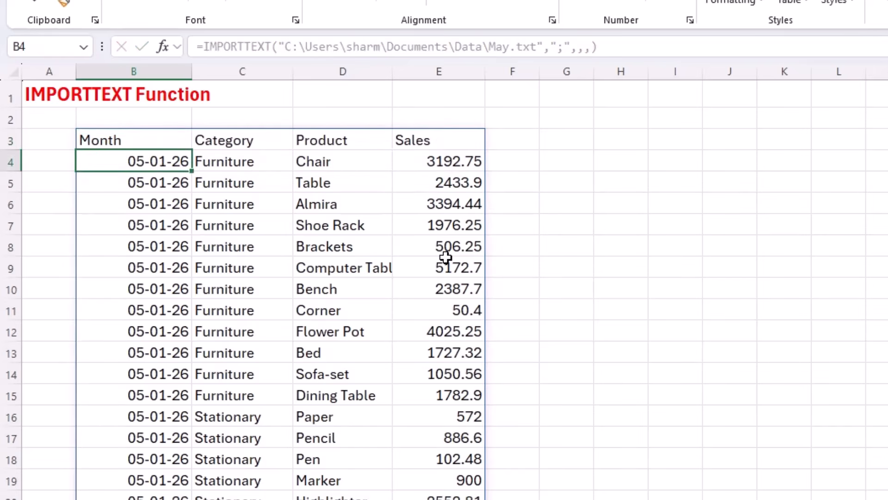
# Replace the formula in B3 with an IMPORTTEXT import of products.txt from the Data folder, using {0,10,15} as the delimiter argument
pyautogui.press('Up')
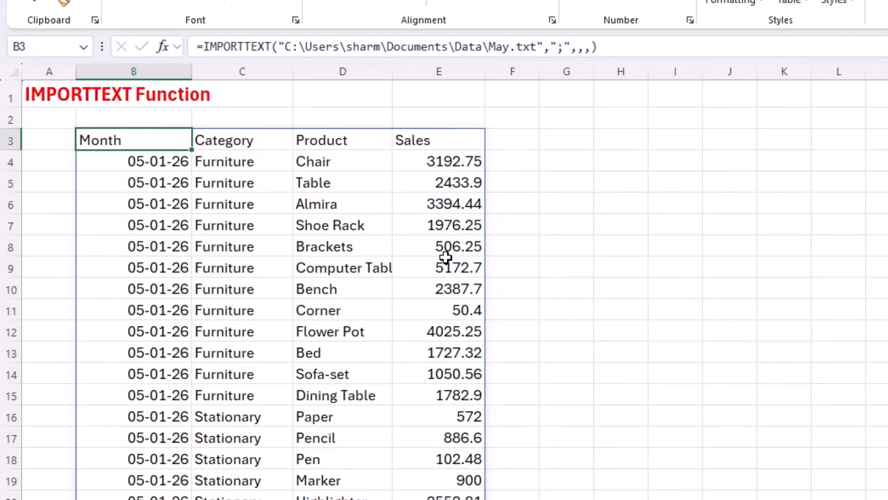
pyautogui.press('Delete')
pyautogui.write('=')
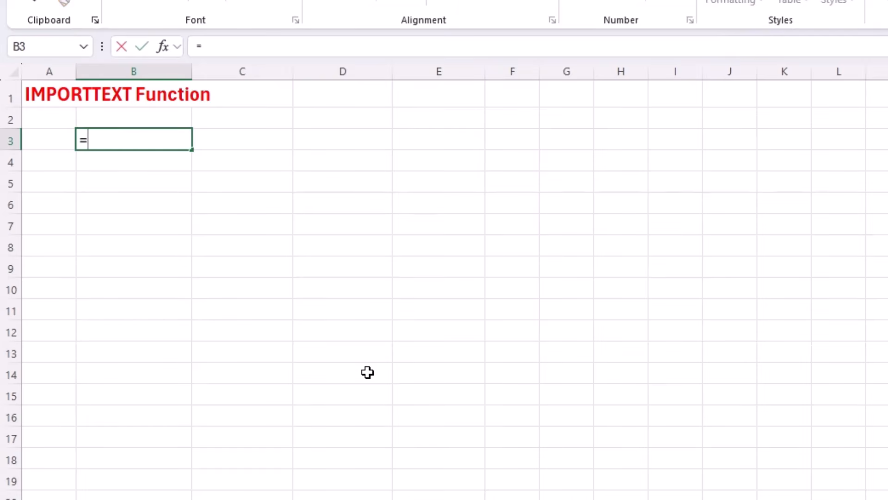
pyautogui.write('impo')
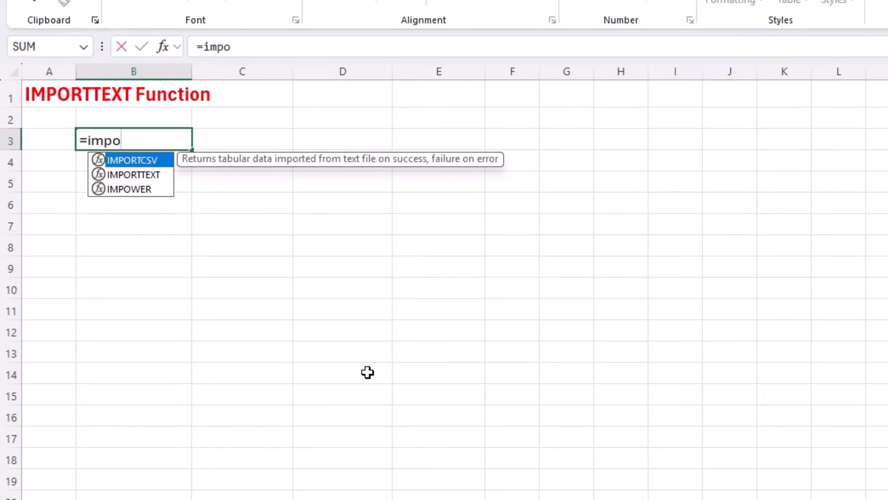
pyautogui.press('Down')
pyautogui.press('Tab')
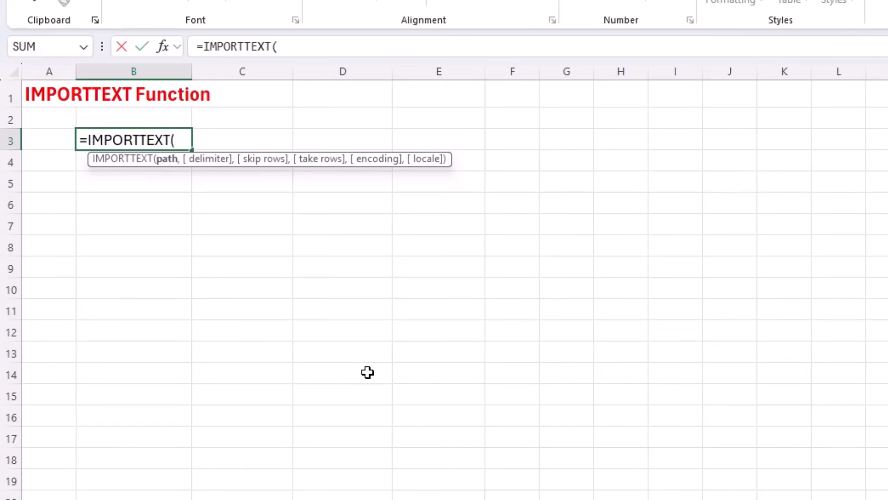
pyautogui.write('"C:\\Users\\sharm\\Documents\\Data\\products.txt"')
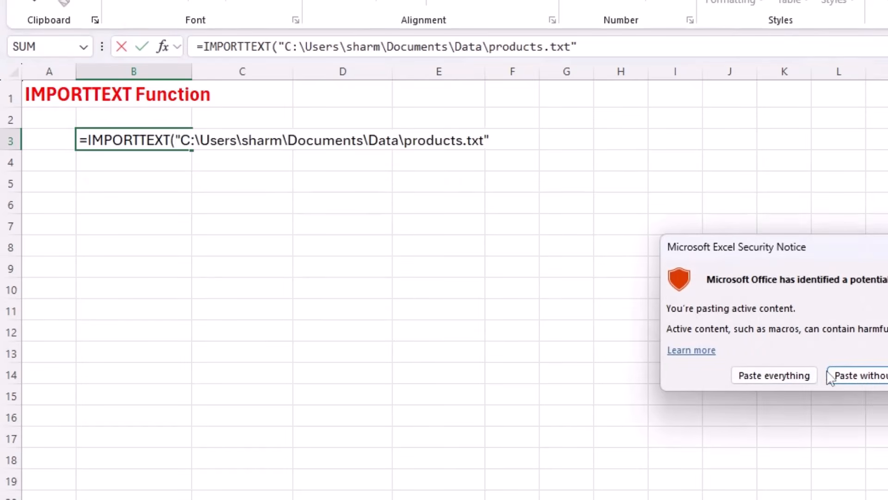
pyautogui.click(879, 376)
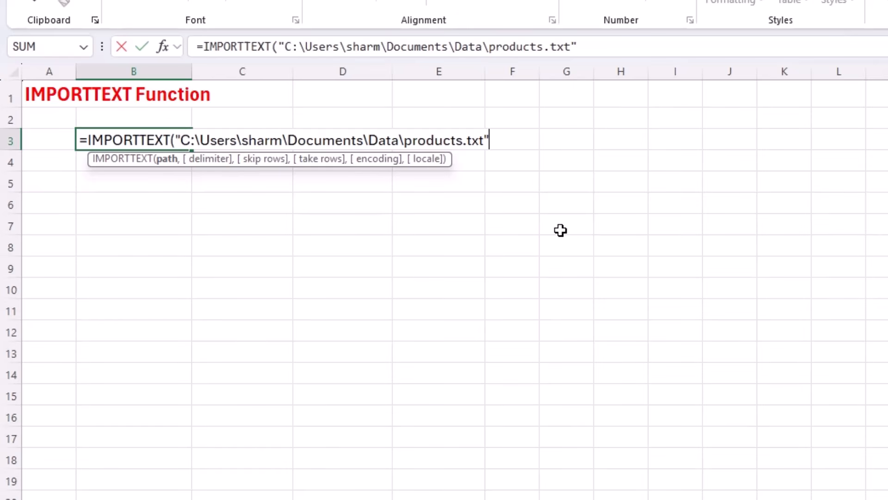
pyautogui.write(',')
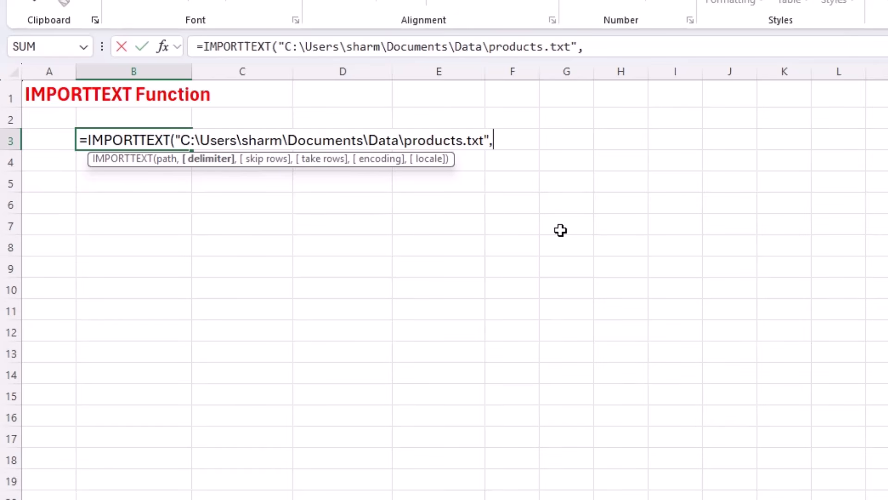
pyautogui.write('{0,10,15')
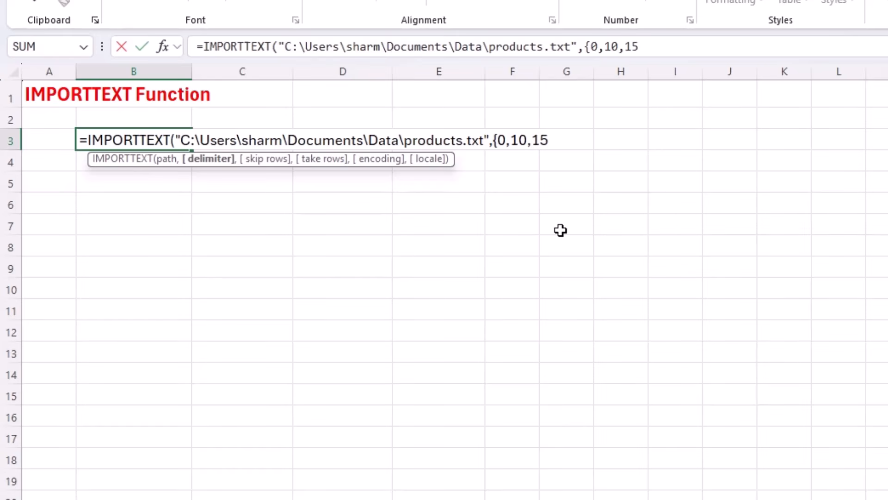
pyautogui.write('})')
pyautogui.press('Return')
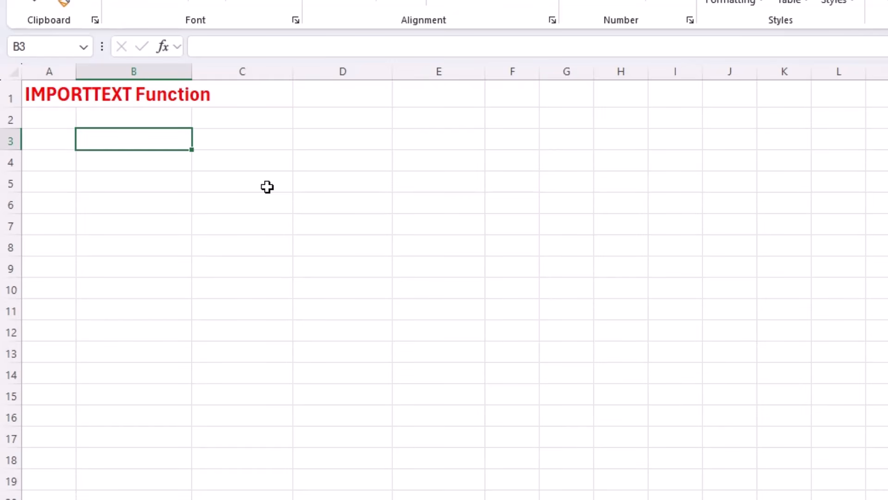
pyautogui.write('=c')
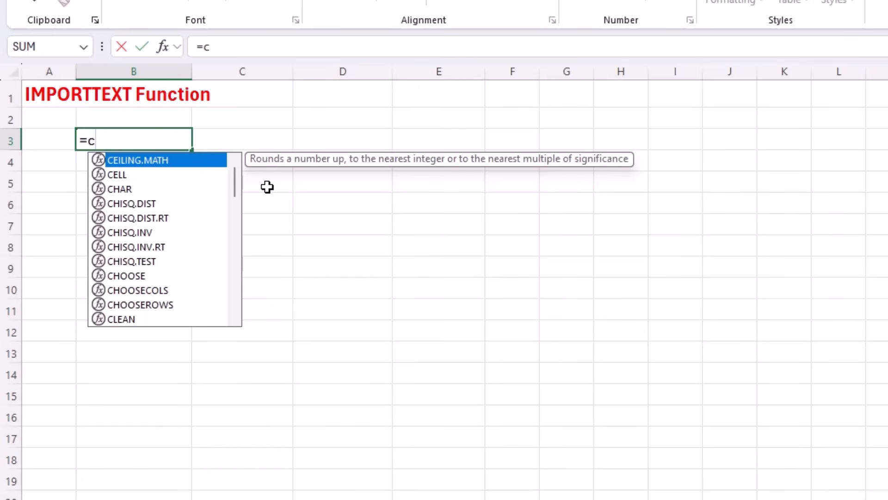
pyautogui.write('opilot(')
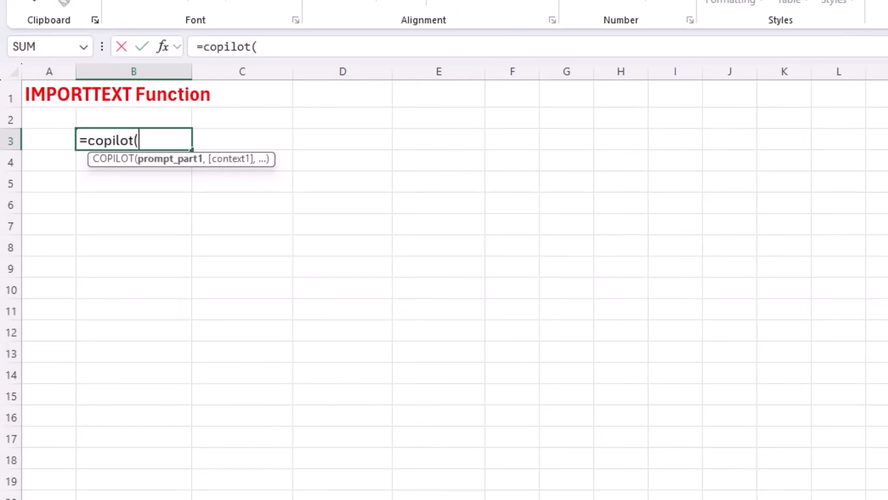
pyautogui.press('Escape')
# Import May Sales.csv from the Data folder into B3 with IMPORTCSV using only the quoted path, and clear the formula again
pyautogui.write('=')
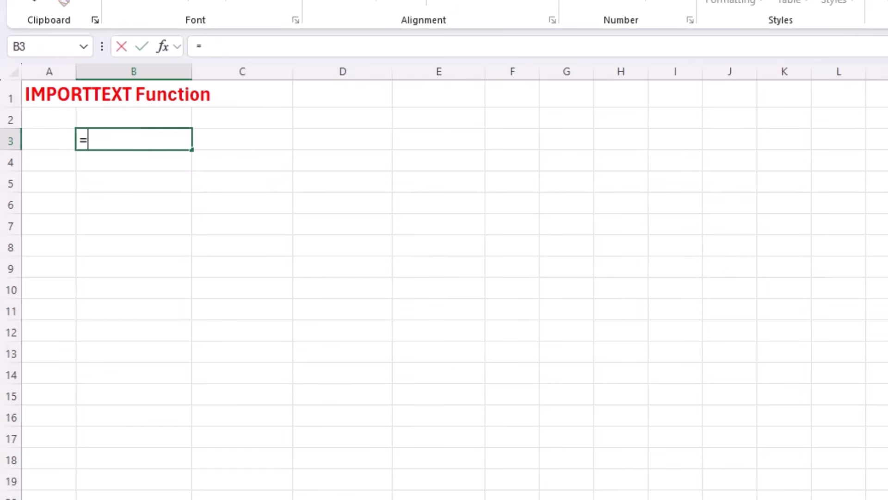
pyautogui.write('impo')
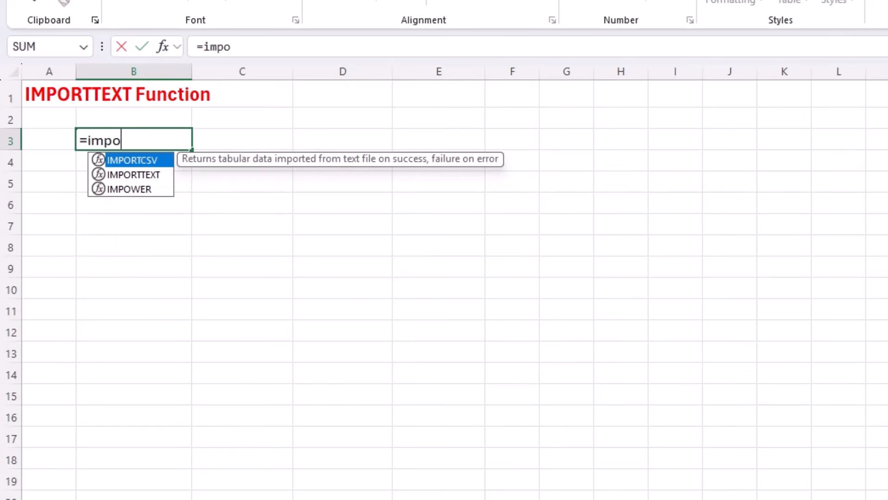
pyautogui.press('Tab')
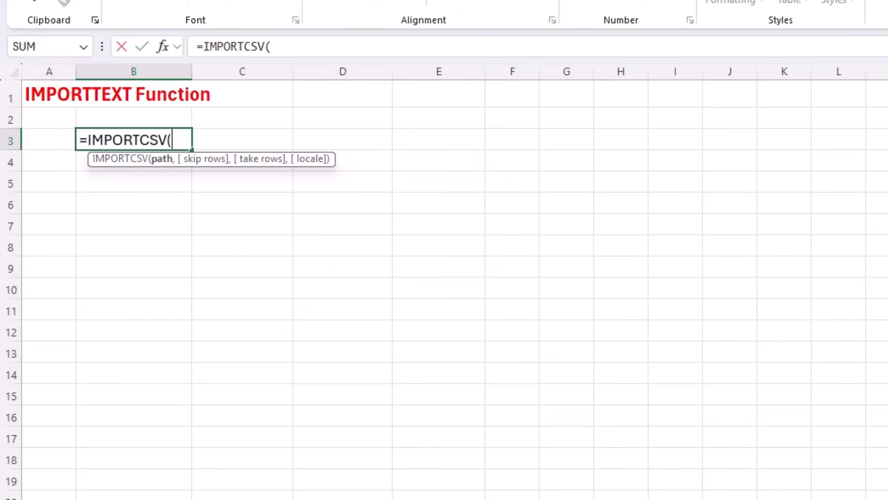
pyautogui.write('"C:\\Users\\sharm\\Documents\\Data\\May Sales.csv"')
pyautogui.write(')')
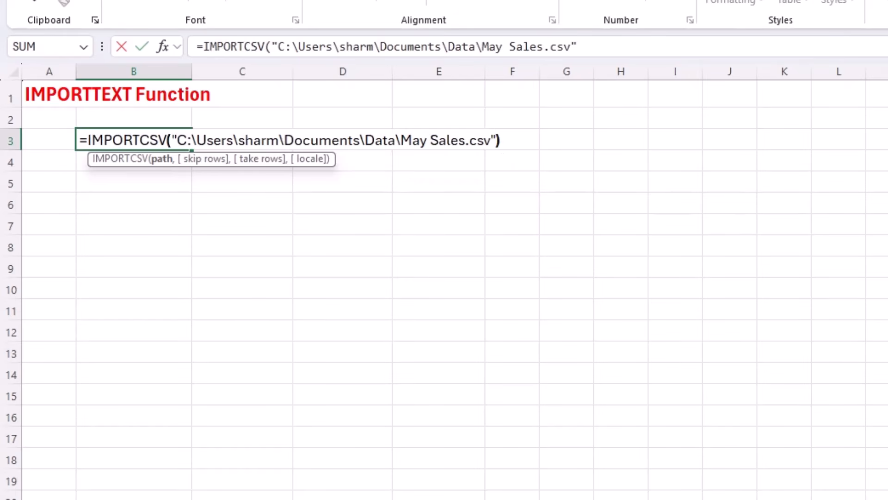
pyautogui.press('Return')
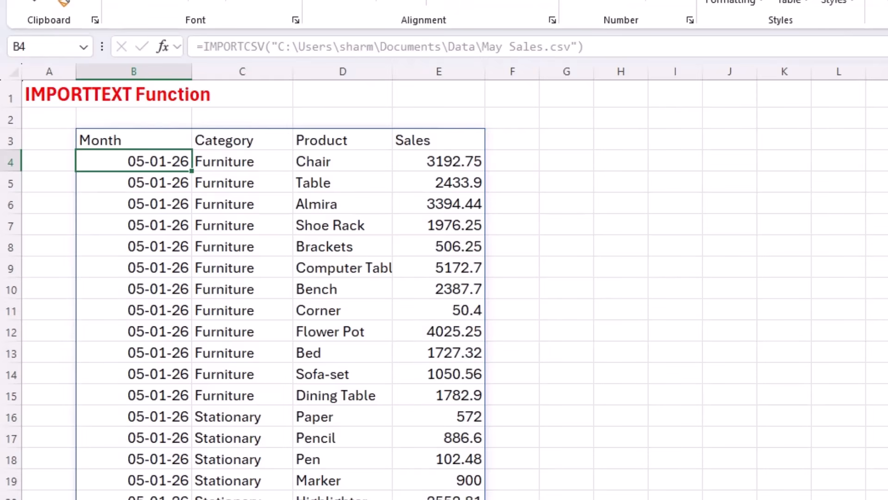
pyautogui.click(178, 135)
pyautogui.press('Delete')
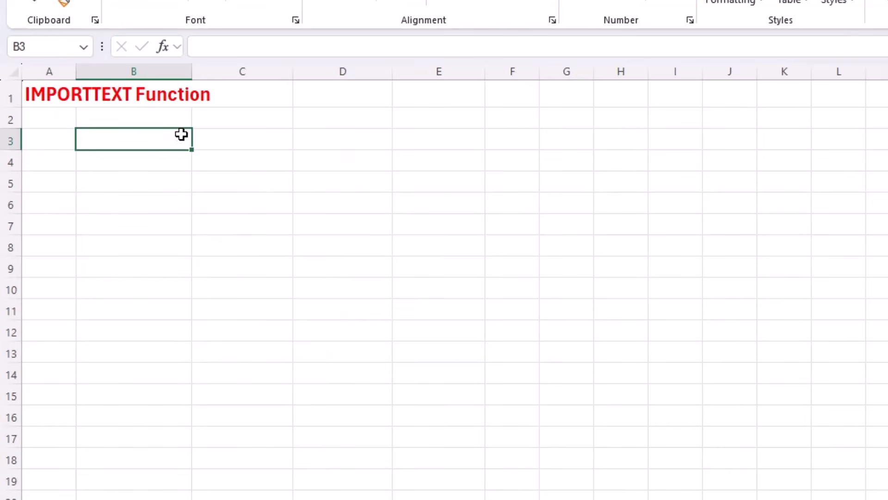
# Enter the full path of May Sales.csv in the Data folder, without quotation marks, in cell D1
pyautogui.click(324, 98)
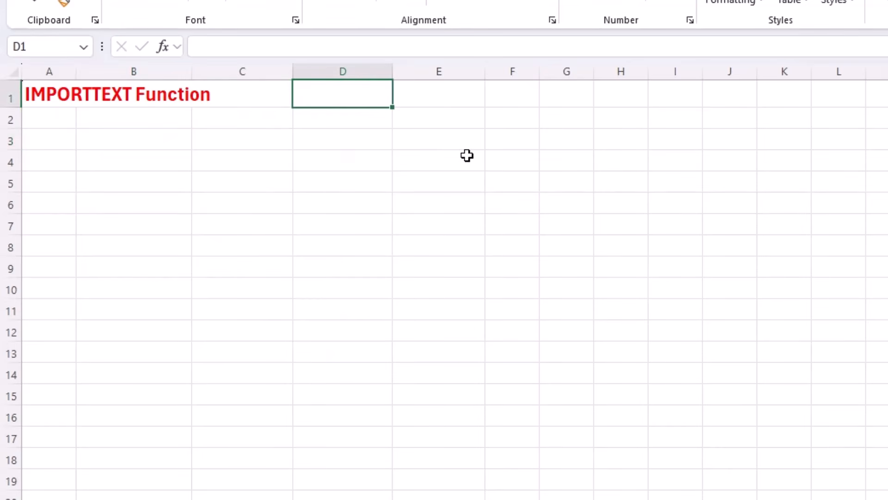
pyautogui.write('C:\\Users\\sharm\\Documents\\Data\\May Sales.csv')
pyautogui.click(419, 244)
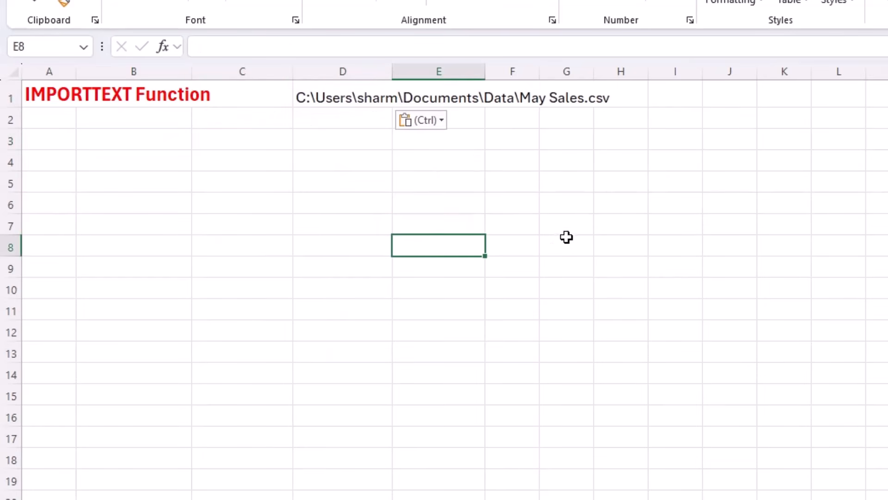
# Import the CSV file into B3 with IMPORTCSV, using cell D1 as the path argument
pyautogui.click(124, 141)
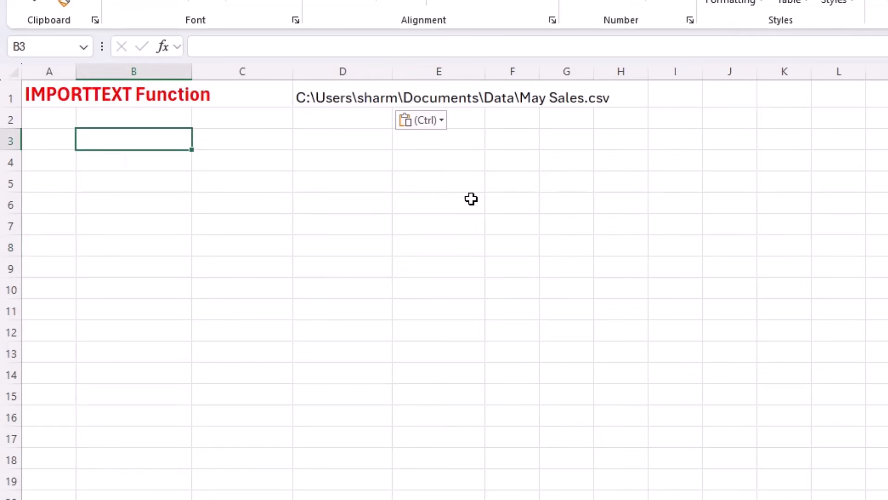
pyautogui.write('=imp')
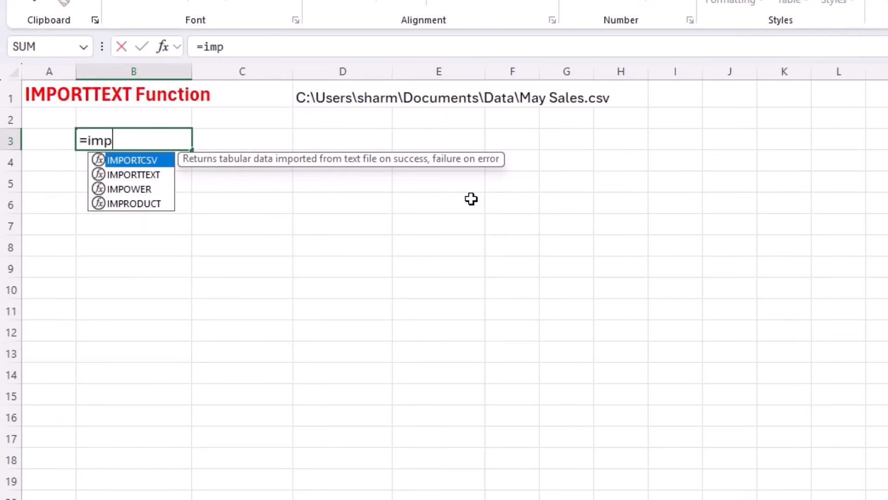
pyautogui.write('ort')
pyautogui.press('Tab')
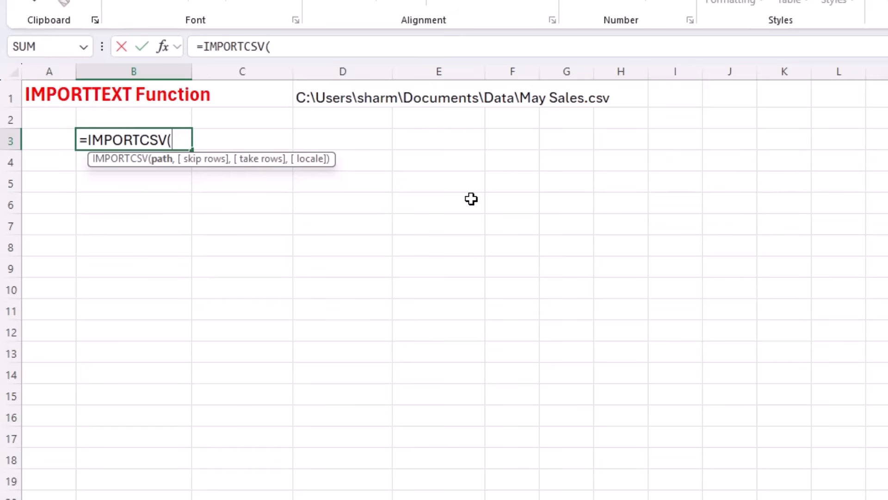
pyautogui.click(346, 97)
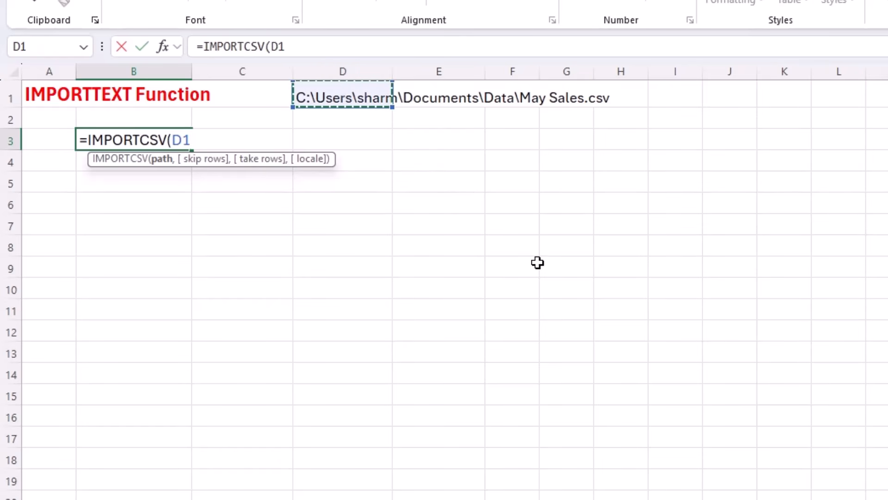
pyautogui.press('Return')
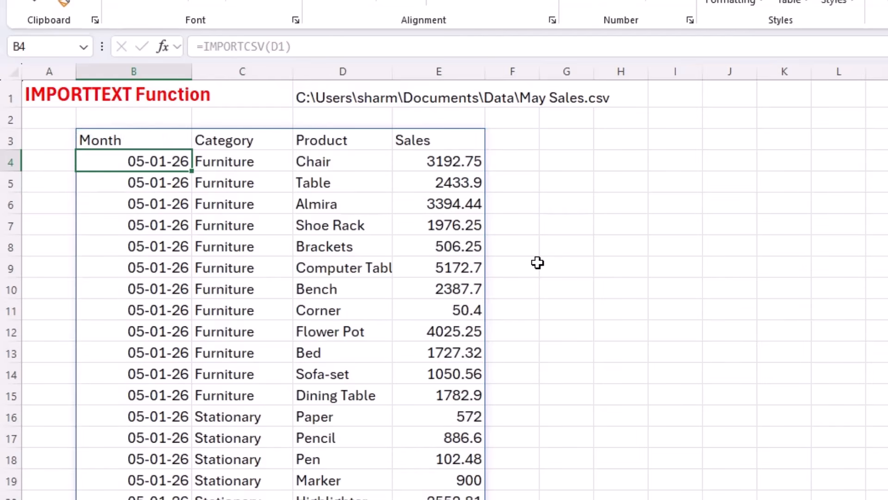
# Copy the IMPORTCSV(D1) expression from the formula in B3, leaving out the equals sign
pyautogui.click(161, 140)
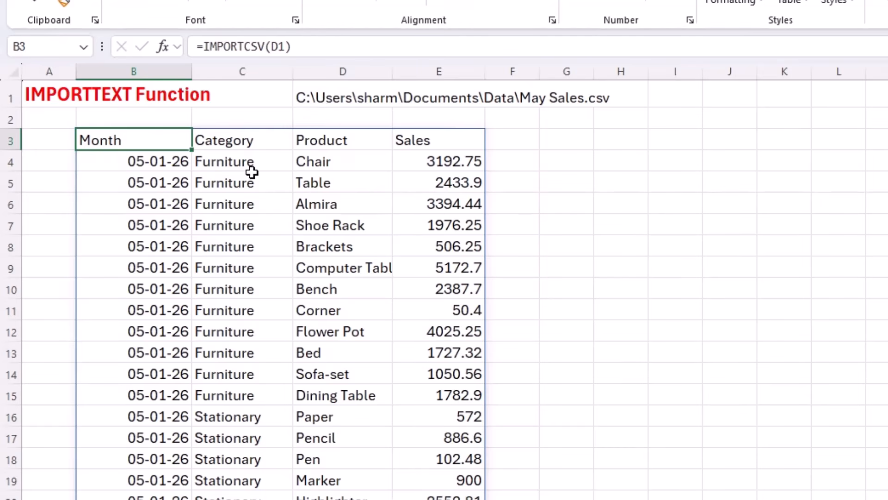
pyautogui.press('F2')
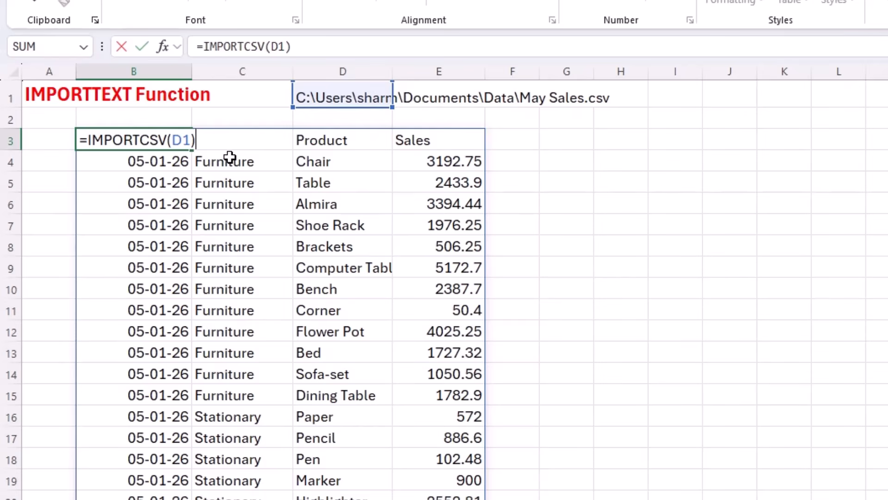
pyautogui.moveTo(196, 139); pyautogui.dragTo(88, 139)
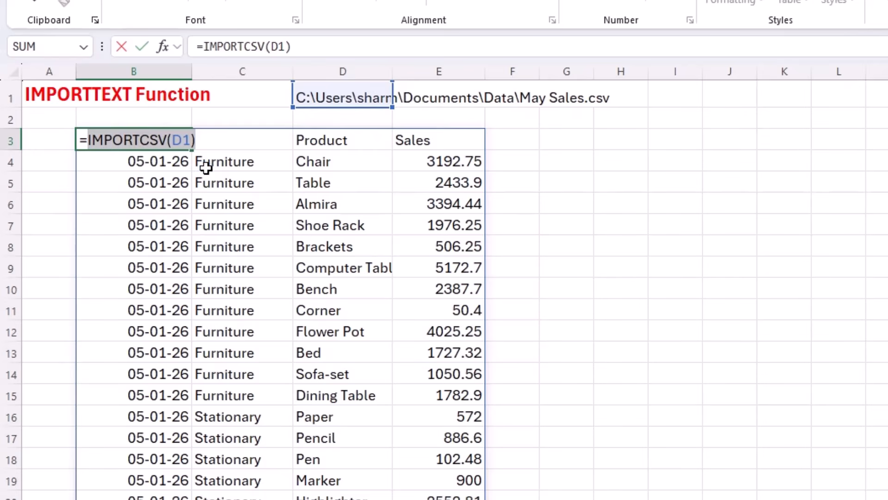
# Wrap the IMPORTCSV(D1) expression in B3 in CHOOSECOLS, returning only columns 2 and 4
pyautogui.click(199, 140)
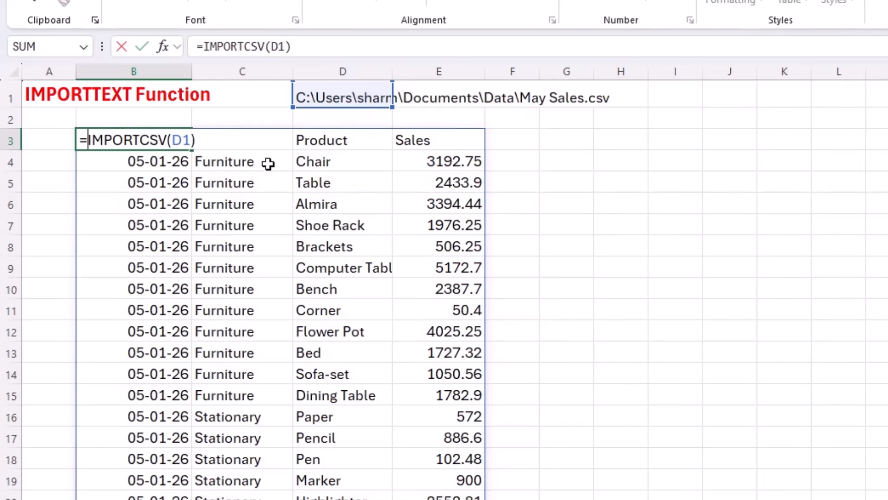
pyautogui.write('col')
pyautogui.press('BackSpace')
pyautogui.press('BackSpace')
pyautogui.press('BackSpace')
pyautogui.write('choosec')
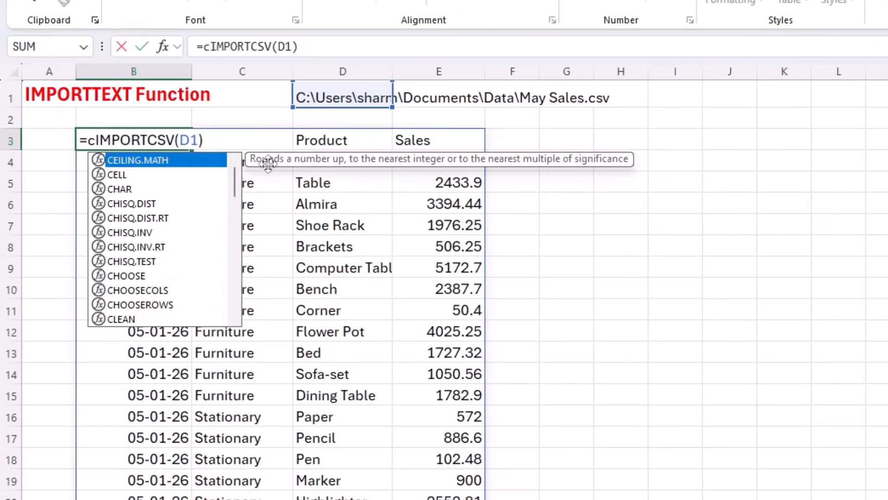
pyautogui.press('Tab')
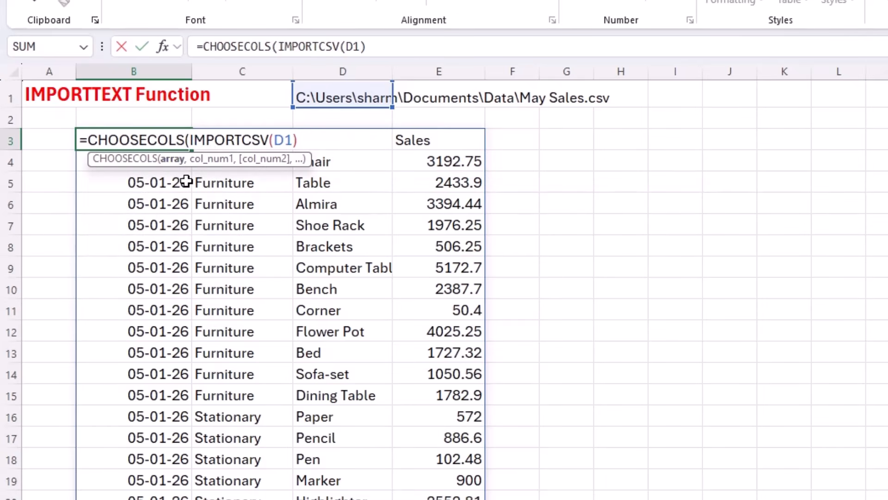
pyautogui.click(300, 139)
pyautogui.write(',')
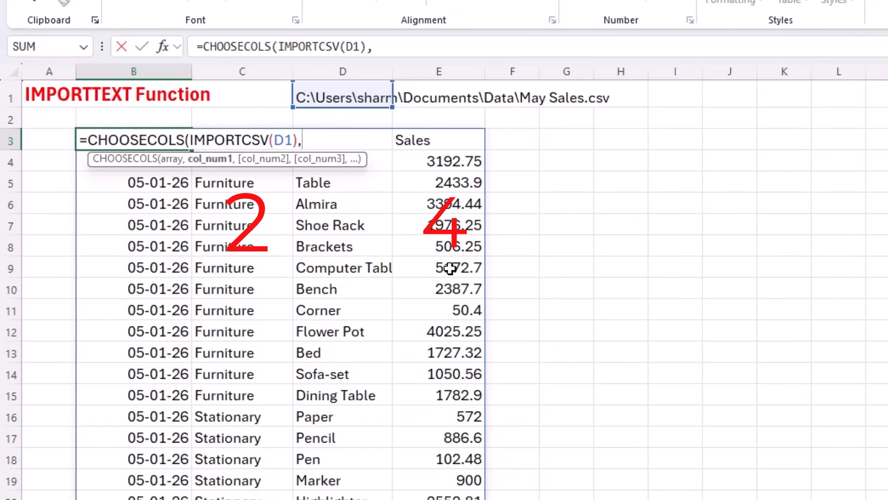
pyautogui.write('2,')
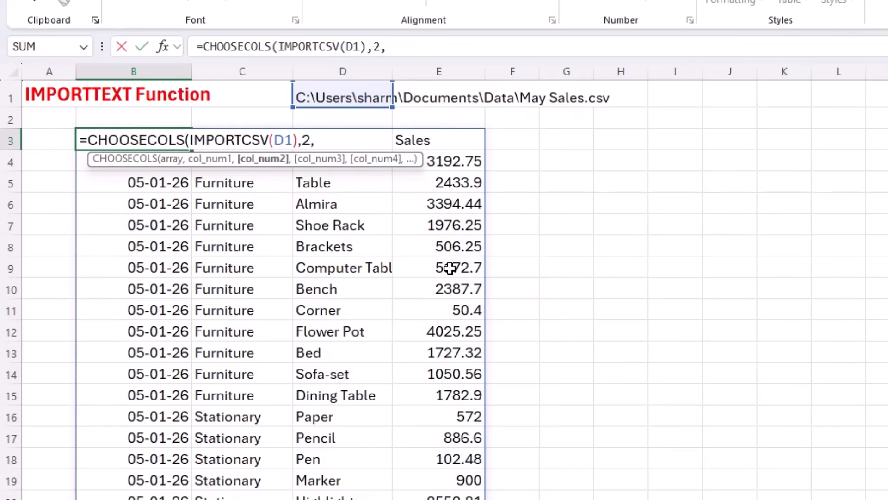
pyautogui.write('4)')
pyautogui.press('Return')
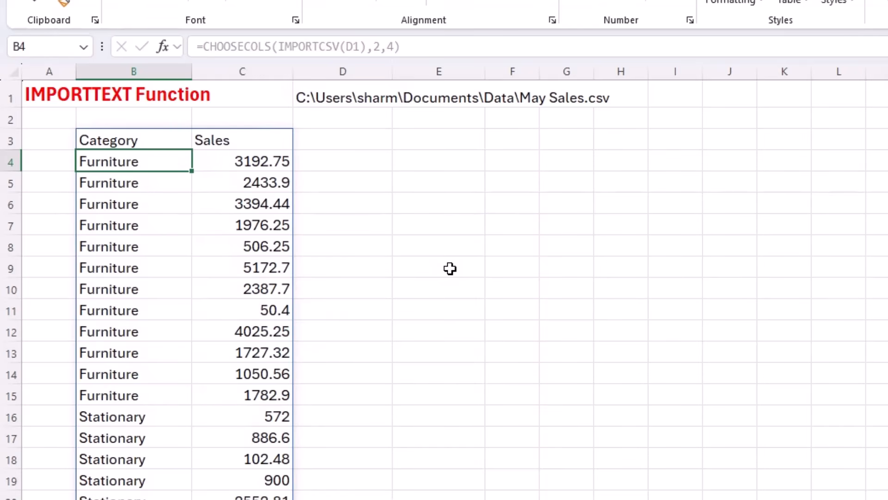
# Nest the CHOOSECOLS formula in B3 inside FILTER, inserting the copied IMPORTCSV(D1) expression as the array argument
pyautogui.press('BackSpace')
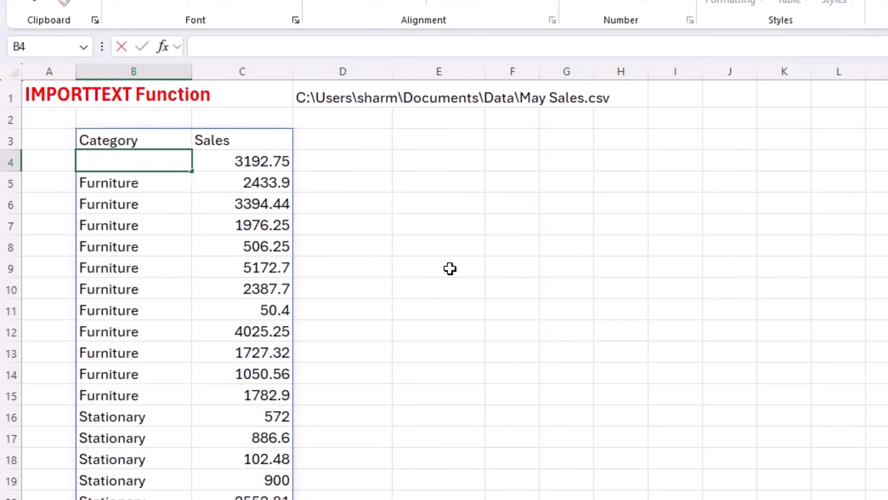
pyautogui.press('Escape')
pyautogui.press('Up')
pyautogui.press('F2')
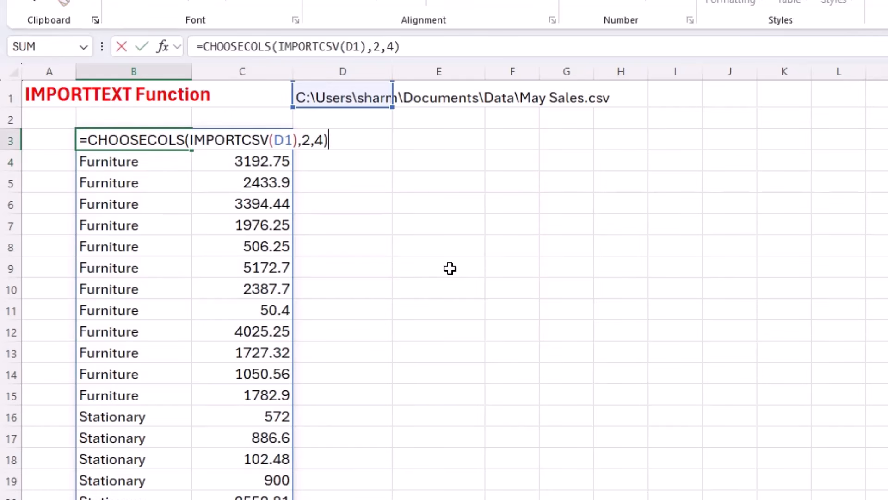
pyautogui.press('Left')
pyautogui.press('Left')
pyautogui.press('Left')
pyautogui.press('Left')
pyautogui.press('Left')
pyautogui.press('Left')
pyautogui.press('Left')
pyautogui.press('Left')
pyautogui.press('Left')
pyautogui.press('Left')
pyautogui.press('Left')
pyautogui.press('Left')
pyautogui.press('Left')
pyautogui.press('Left')
pyautogui.press('Left')
pyautogui.press('Left')
pyautogui.press('Left')
pyautogui.press('Left')
pyautogui.press('Left')
pyautogui.press('Left')
pyautogui.press('Left')
pyautogui.press('Left')
pyautogui.press('Left')
pyautogui.press('Left')
pyautogui.press('Left')
pyautogui.press('Left')
pyautogui.press('Left')
pyautogui.press('Left')
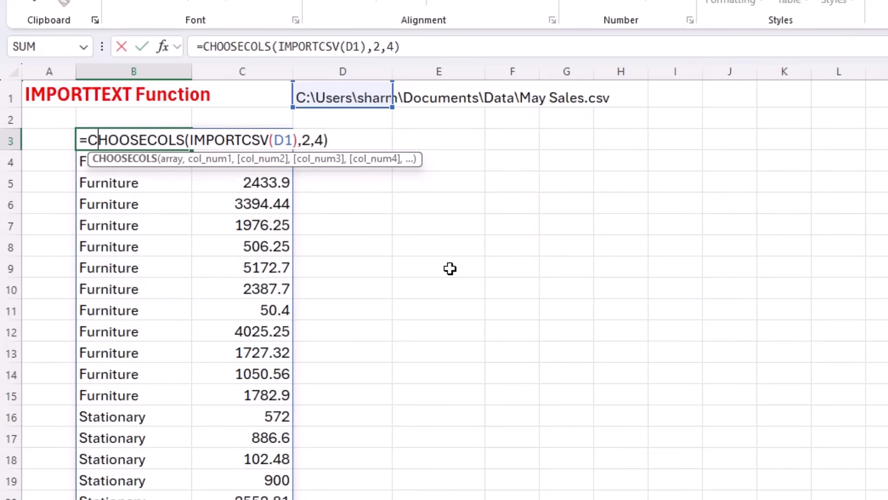
pyautogui.press('Left')
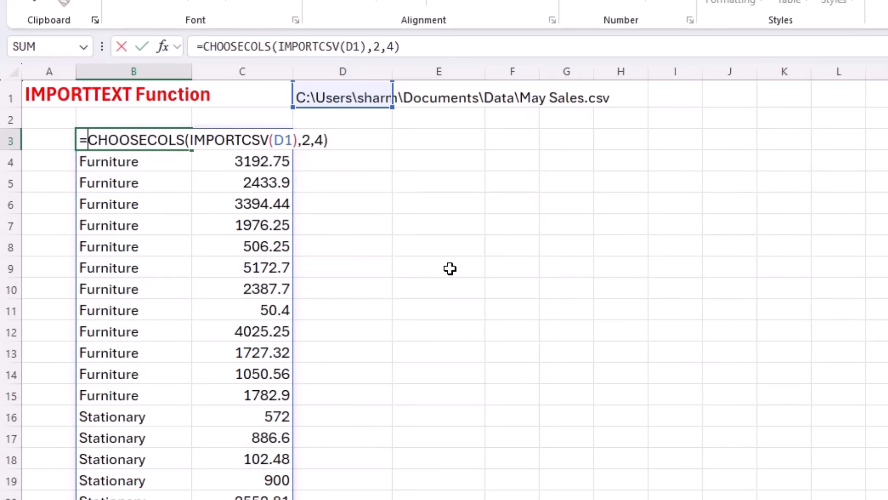
pyautogui.write('filter(')
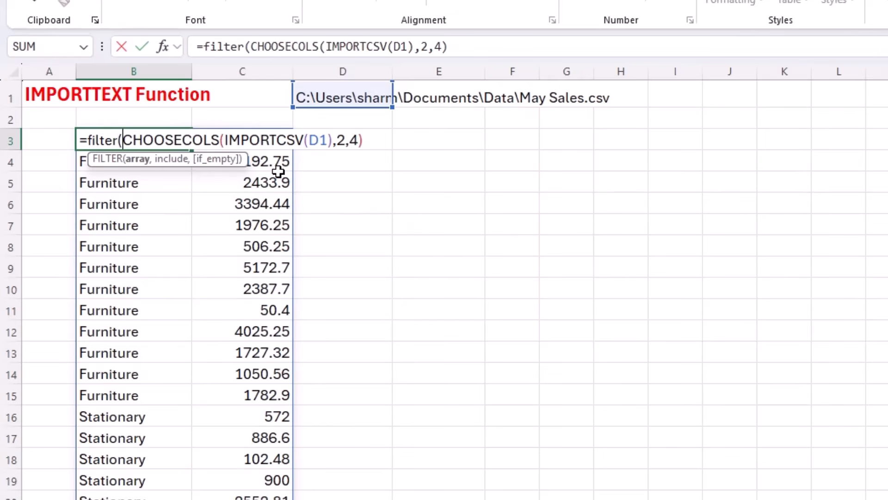
pyautogui.hotkey('ctrl', 'v')
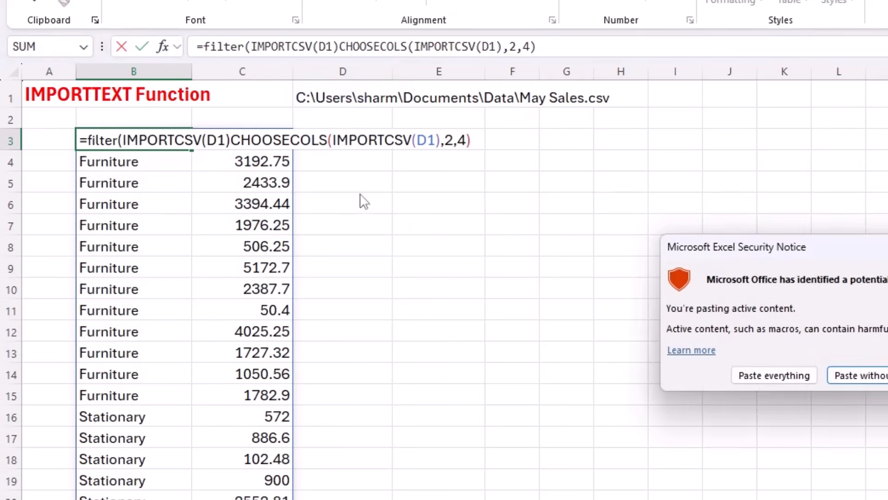
pyautogui.click(883, 375)
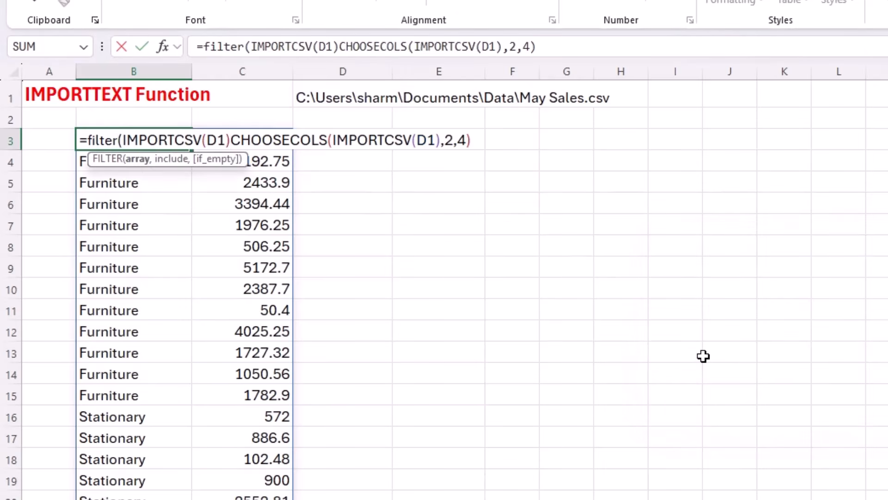
# Make CHOOSECOLS(IMPORTCSV(D1),2,4)="Stationary" the include argument of the FILTER formula in B3 and complete the formula
pyautogui.write(',')
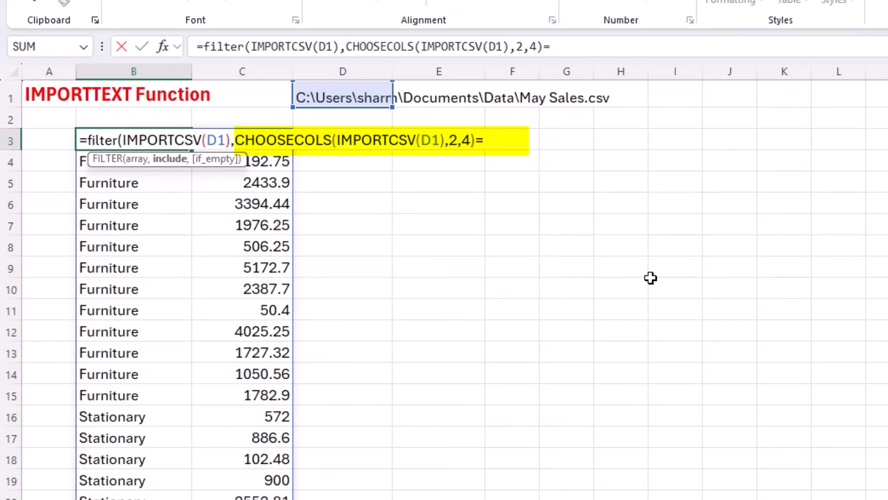
pyautogui.write('Stationary")')
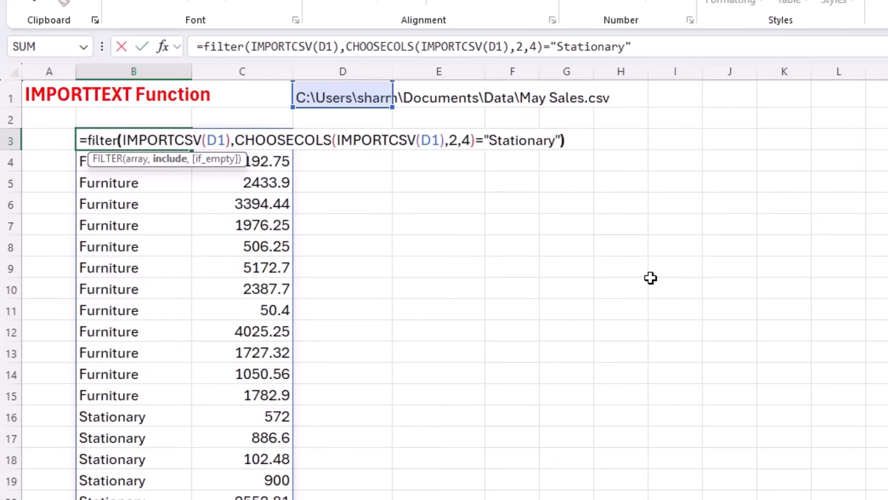
pyautogui.press('Return')
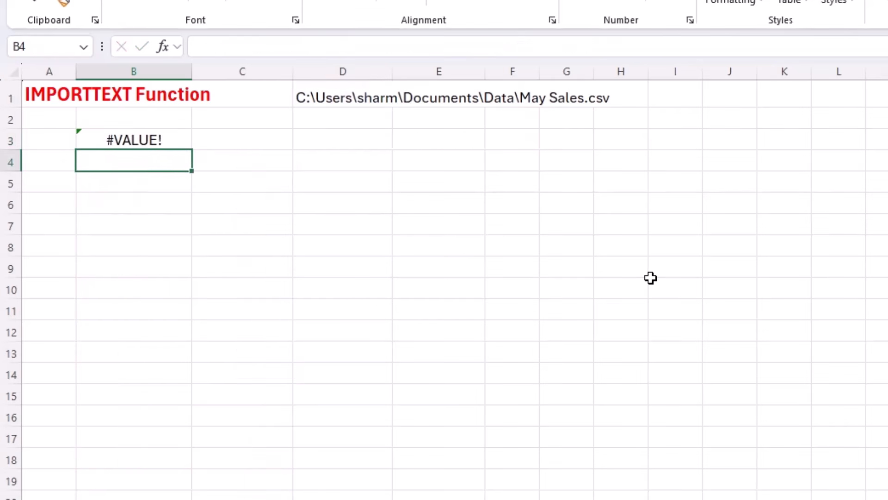
pyautogui.press('Up')
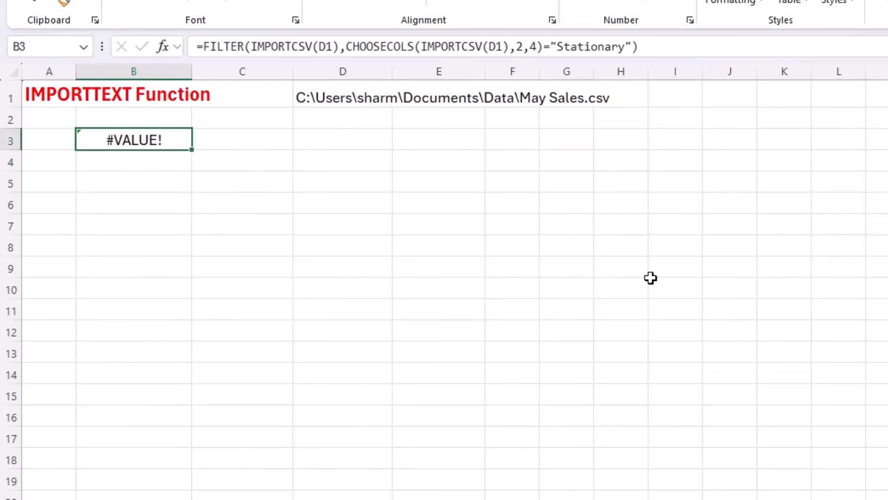
# Remove column 4 from the CHOOSECOLS criteria in the B3 FILTER formula so only column 2 is compared with "Stationary"
pyautogui.press('F2')
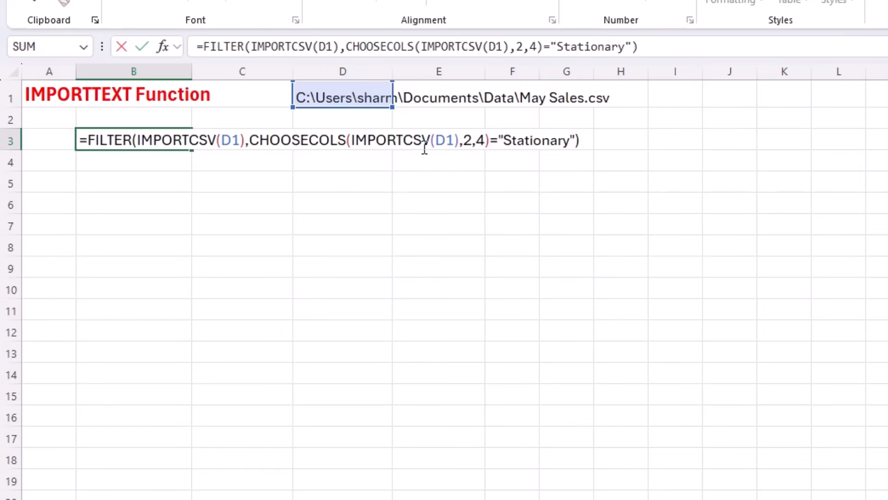
pyautogui.click(484, 141)
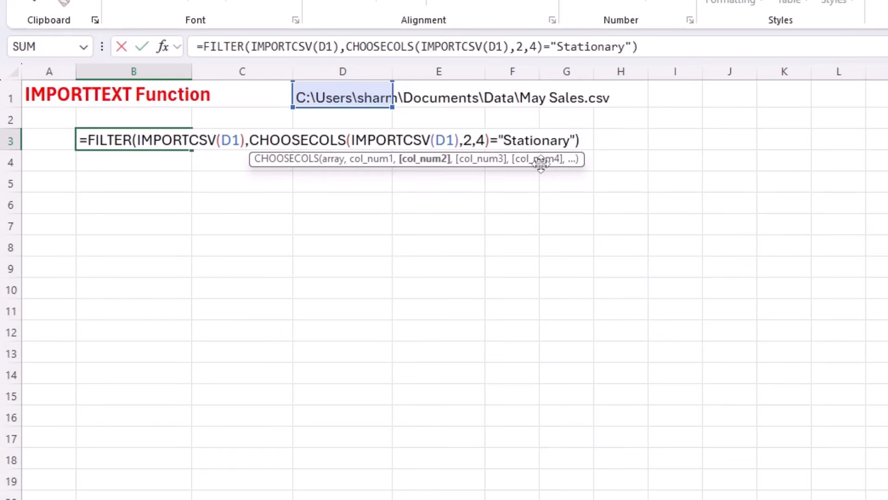
pyautogui.press('BackSpace')
pyautogui.press('BackSpace')
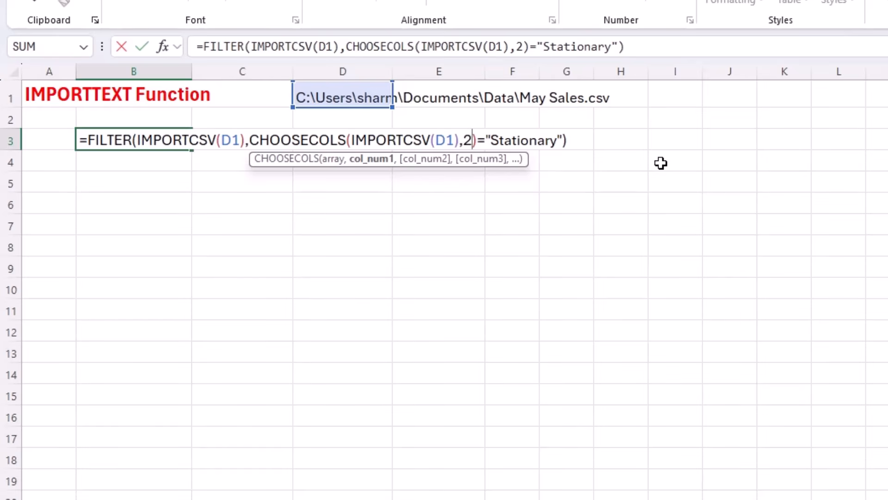
pyautogui.press('Return')
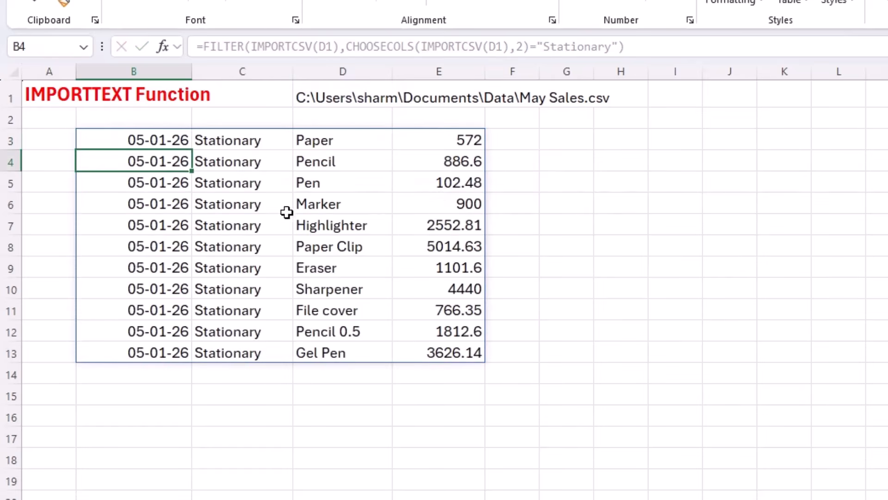
# Examine the date, category, product and sales columns of the filtered results starting in B3
pyautogui.moveTo(232, 141); pyautogui.dragTo(217, 341)
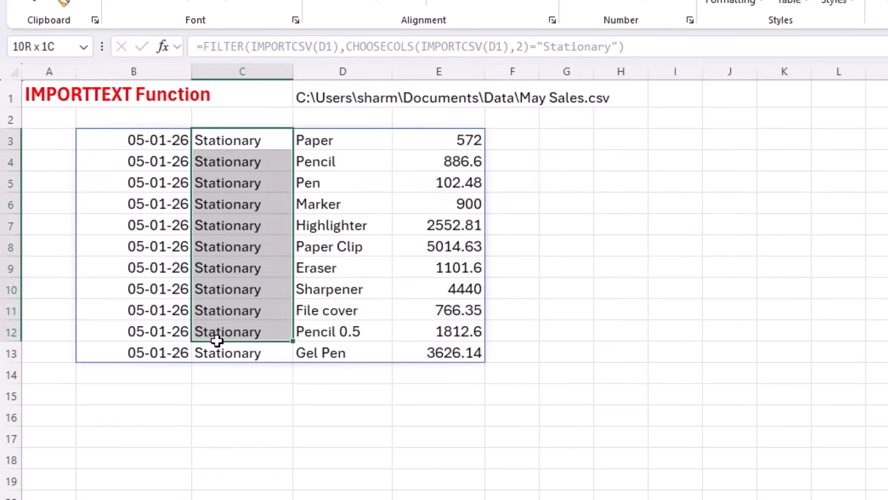
pyautogui.click(353, 237)
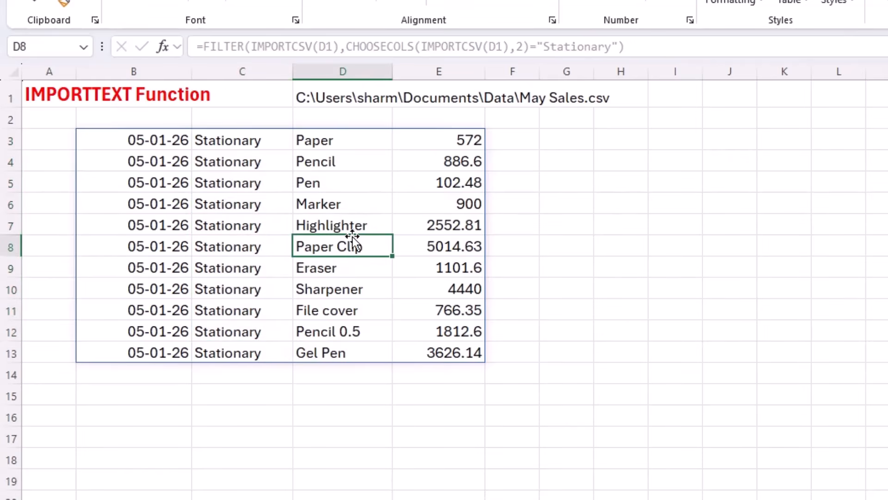
pyautogui.moveTo(424, 143); pyautogui.dragTo(432, 343)
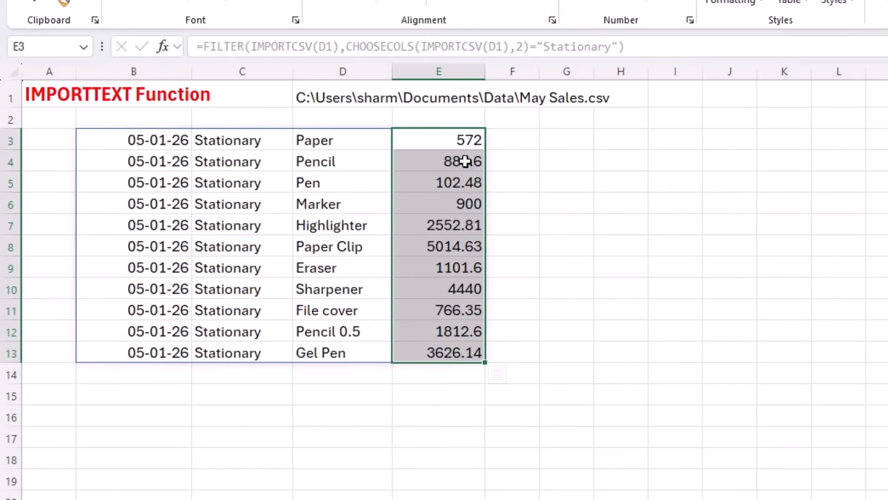
pyautogui.click(242, 206)
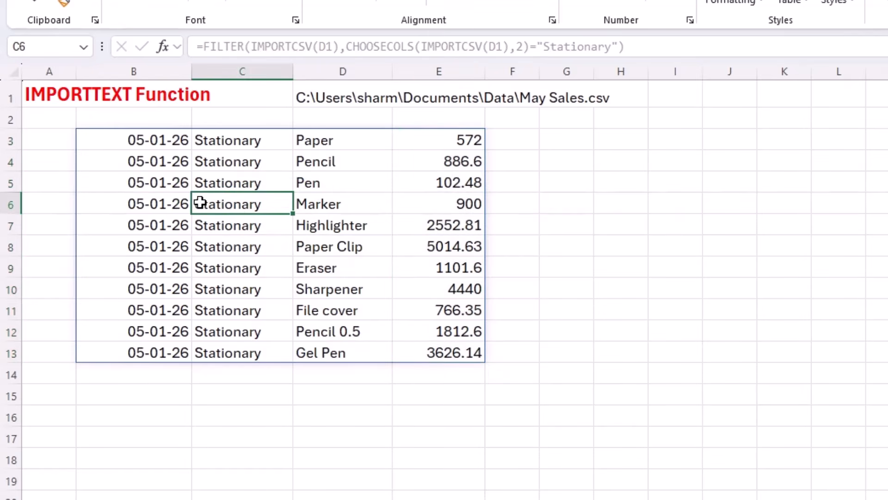
pyautogui.moveTo(151, 145); pyautogui.dragTo(144, 338)
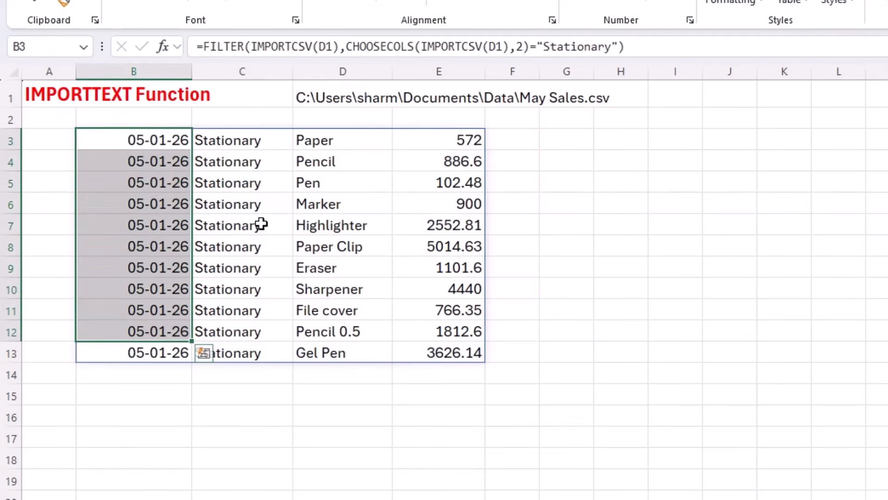
pyautogui.click(259, 147)
pyautogui.moveTo(258, 147); pyautogui.dragTo(251, 312)
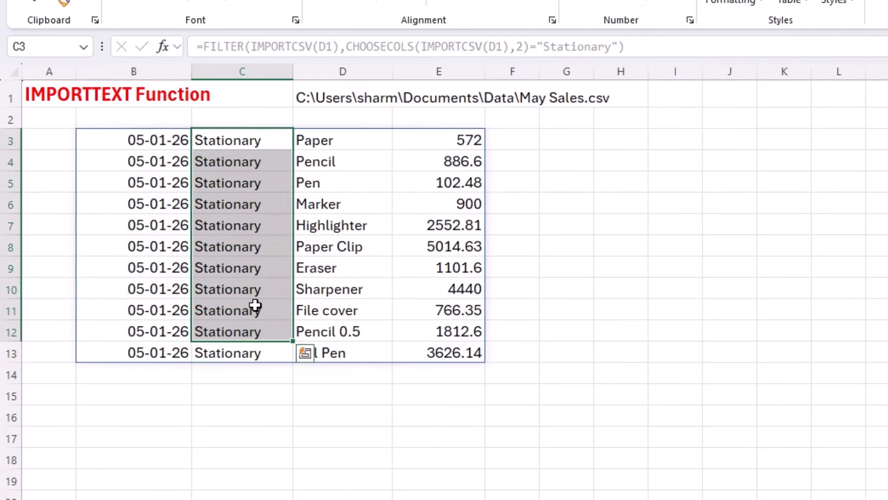
pyautogui.moveTo(343, 162); pyautogui.dragTo(349, 300)
pyautogui.click(430, 187)
pyautogui.moveTo(430, 187); pyautogui.dragTo(432, 291)
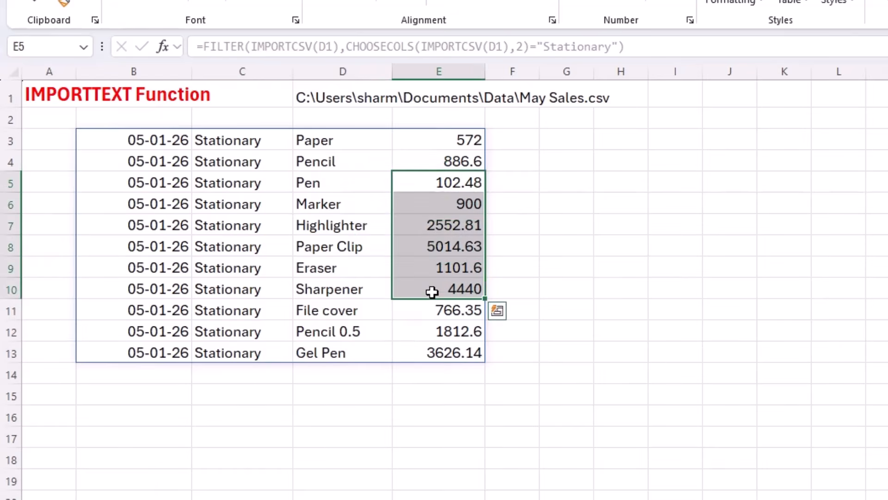
# Wrap the FILTER formula in B3 in SORT, ordering by column 4 in descending order (-1), and check the sales column
pyautogui.click(110, 134)
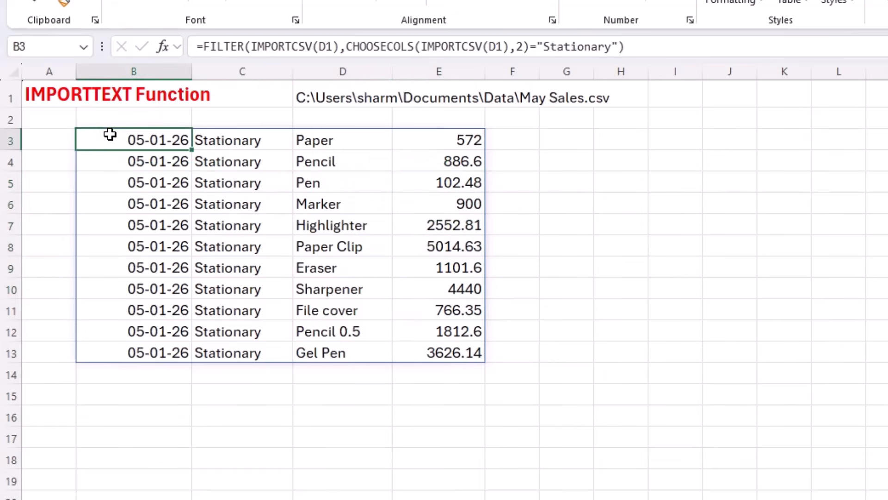
pyautogui.press('F2')
pyautogui.click(88, 139)
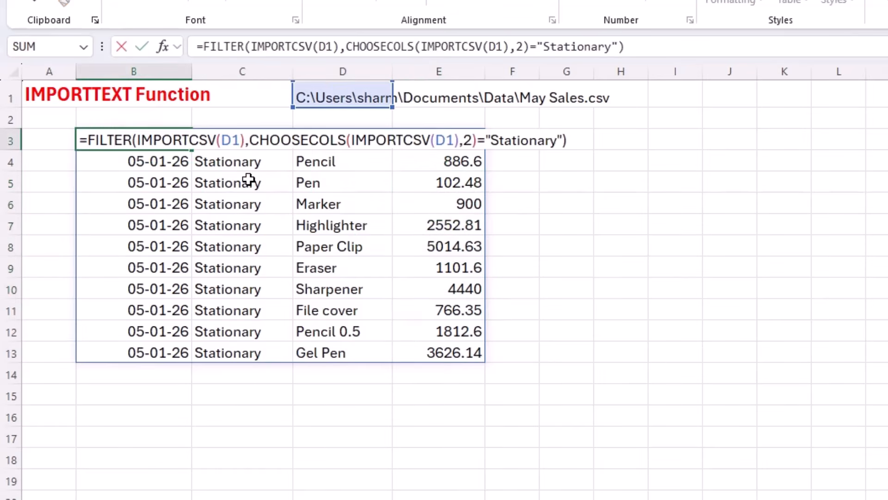
pyautogui.write('sort(')
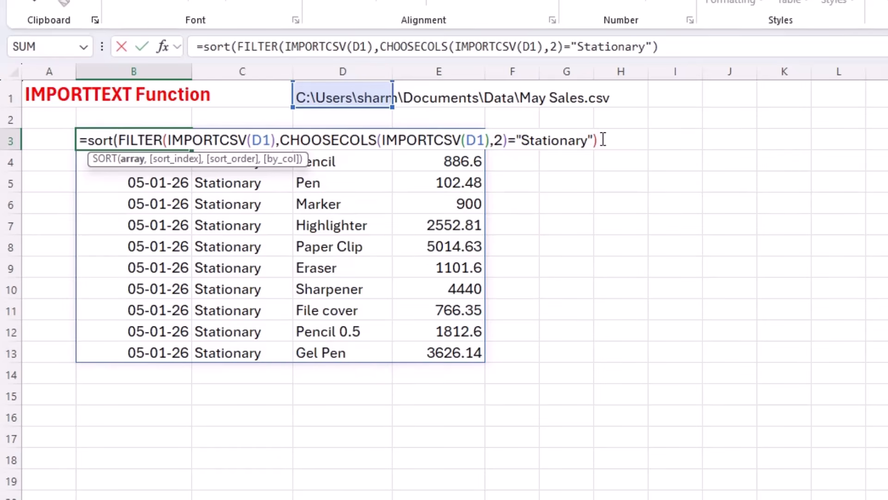
pyautogui.write(',')
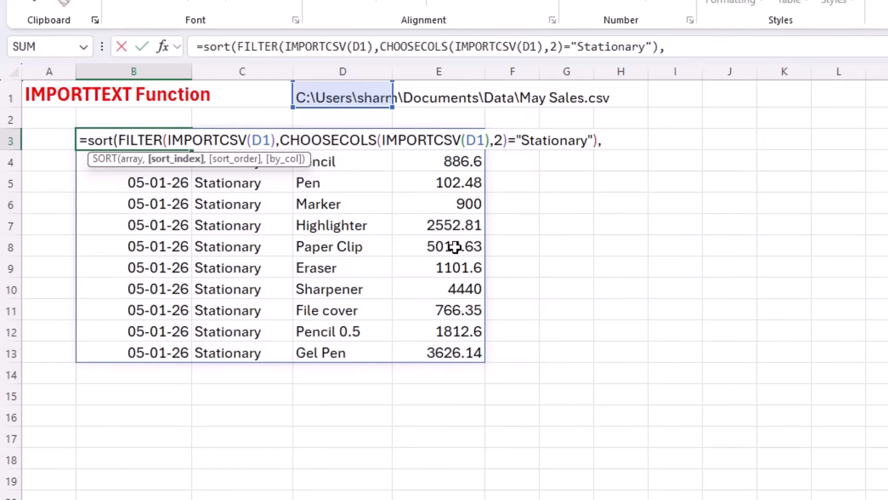
pyautogui.write('4,')
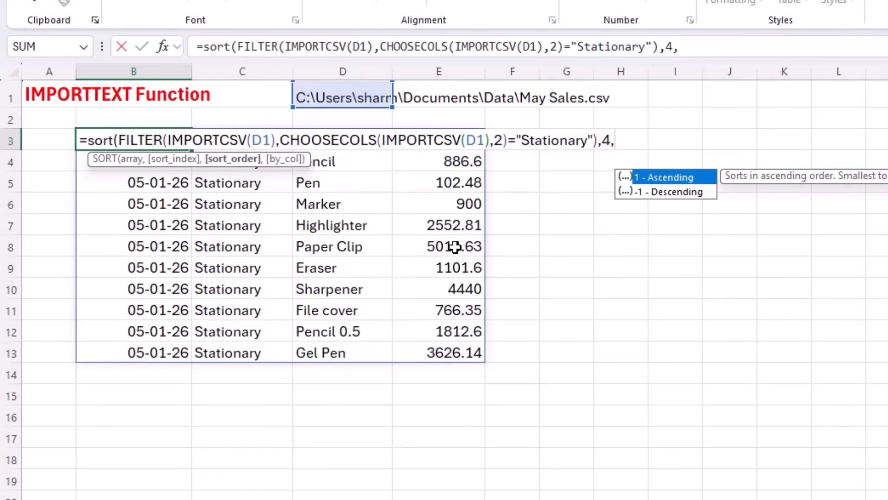
pyautogui.write('-1')
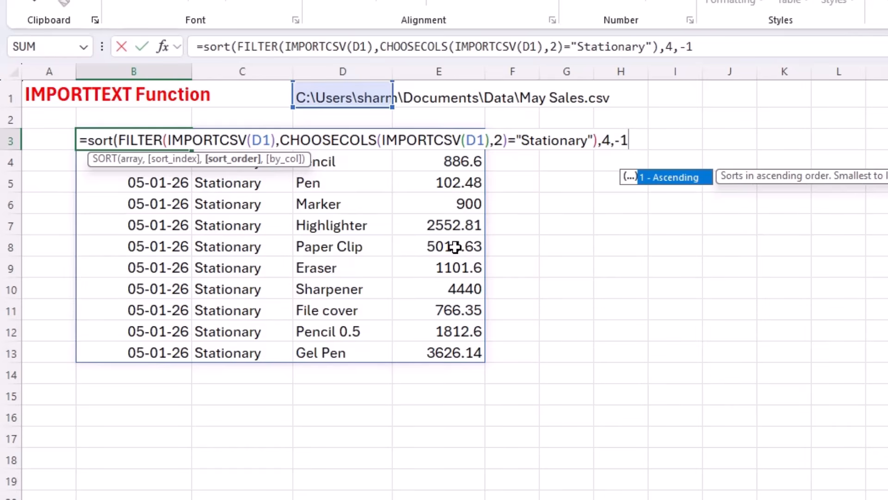
pyautogui.write(')')
pyautogui.press('Return')
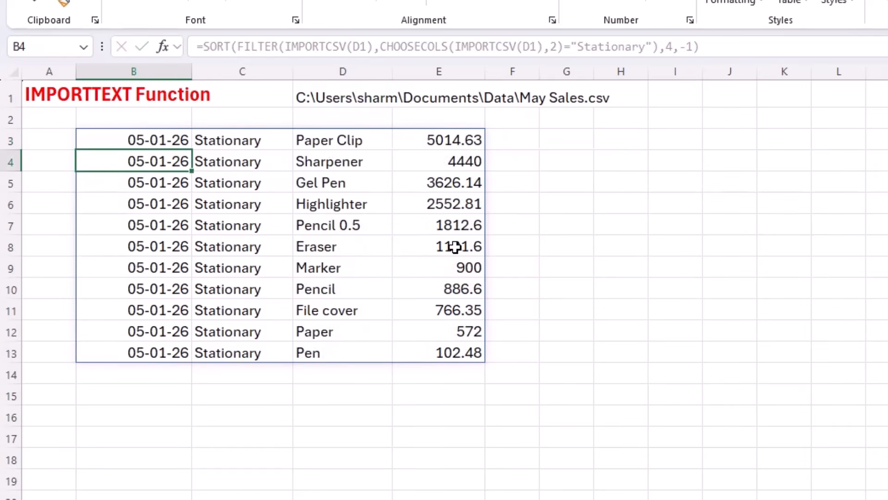
pyautogui.moveTo(434, 145); pyautogui.dragTo(451, 353)
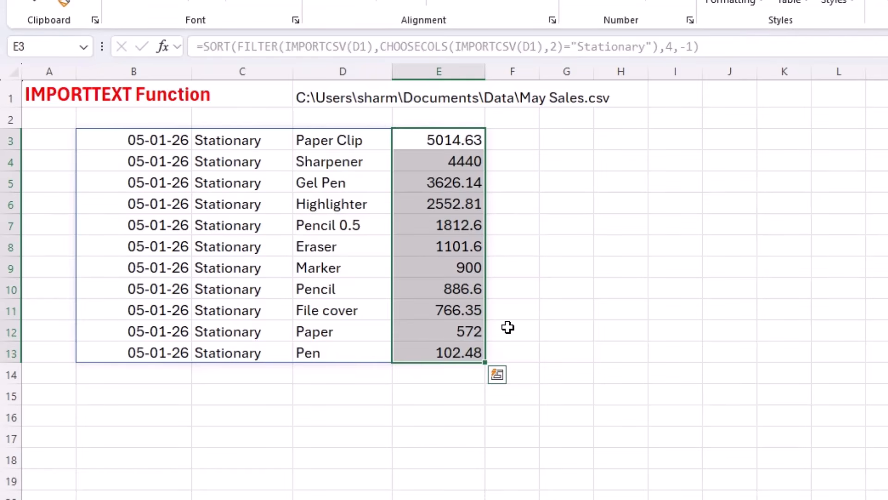
pyautogui.click(565, 266)
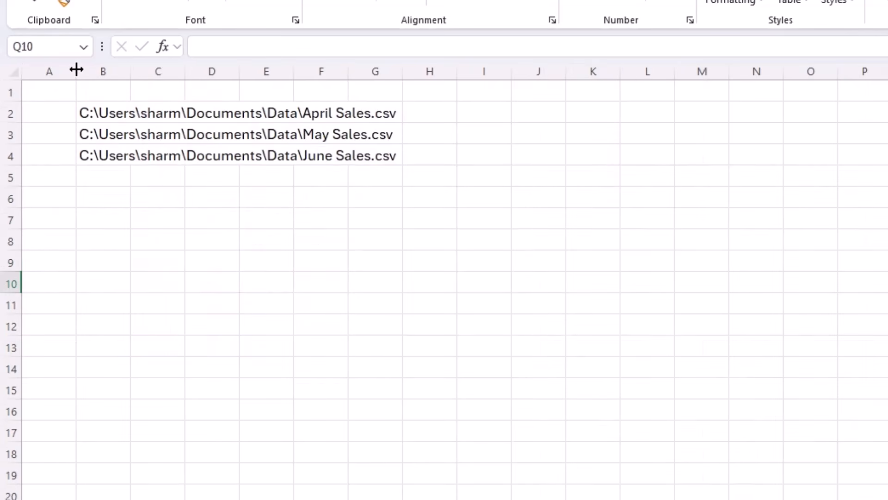
# On the sheet listing the April, May and June Sales file paths, narrow columns A and H
pyautogui.moveTo(75, 69); pyautogui.dragTo(46, 80)
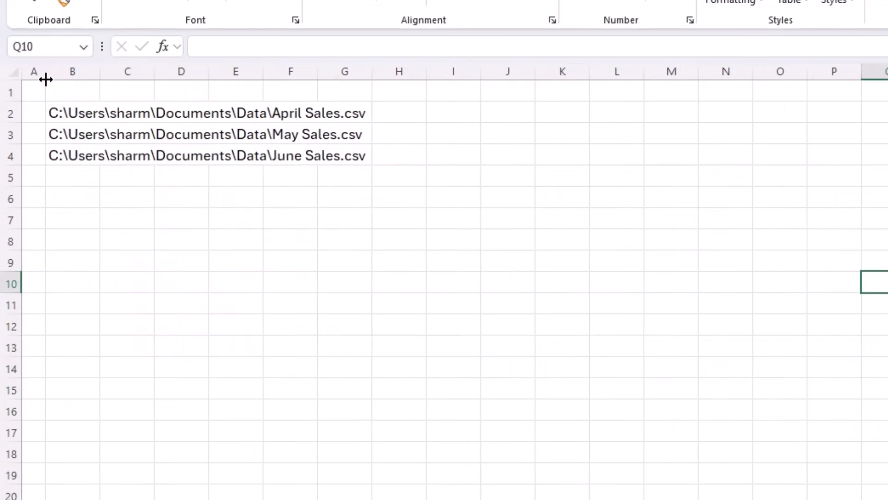
pyautogui.click(85, 118)
pyautogui.click(74, 136)
pyautogui.click(79, 157)
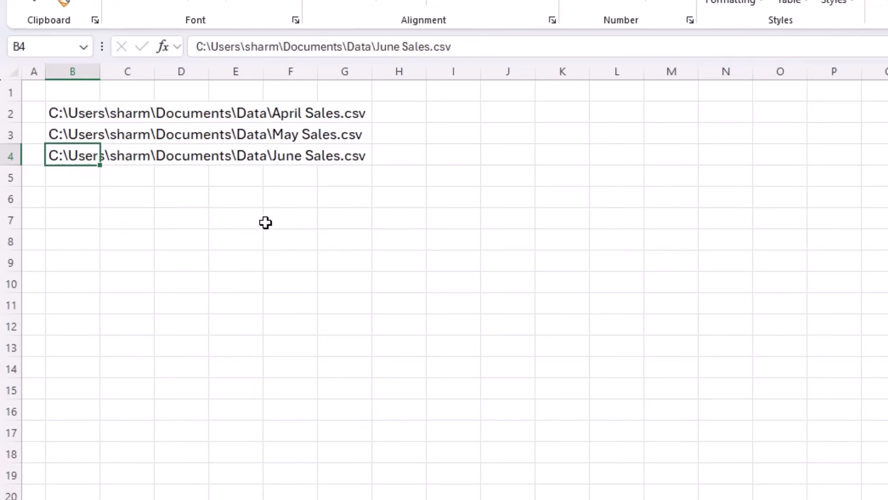
pyautogui.moveTo(425, 75); pyautogui.dragTo(419, 79)
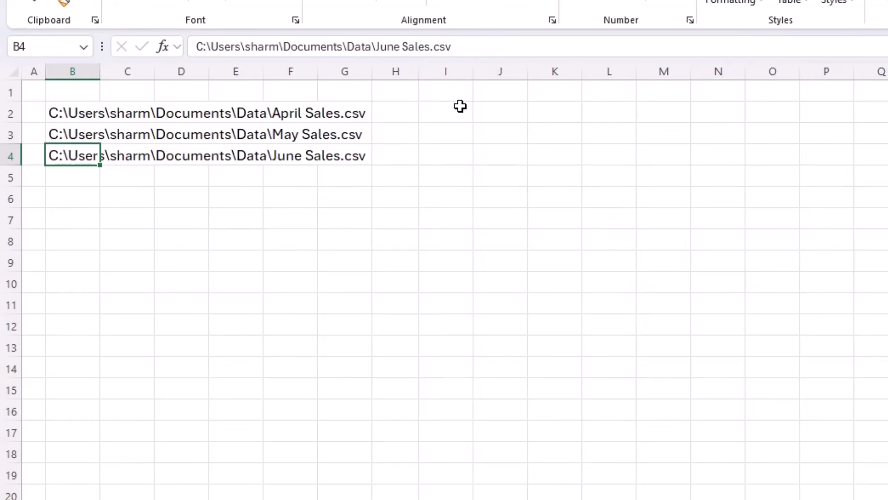
# Import the April Sales file into I2 with the formula =IMPORTCSV(B2)
pyautogui.click(465, 111)
pyautogui.write('=impo')
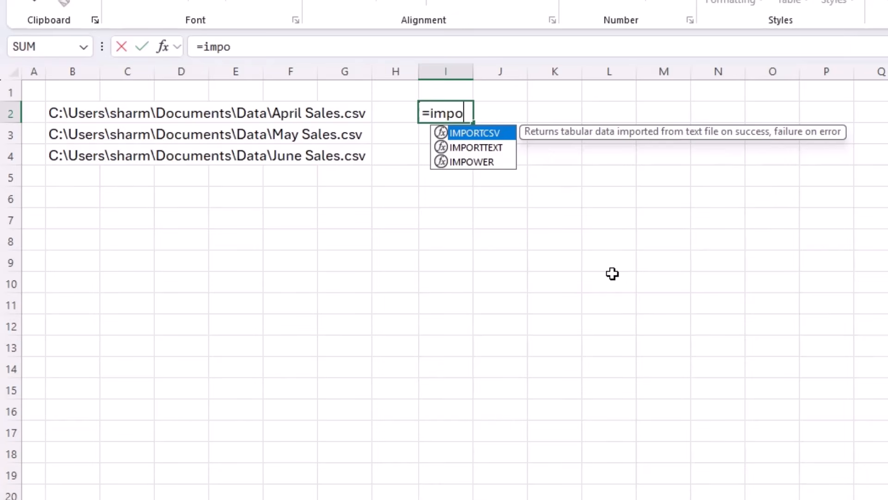
pyautogui.press('Tab')
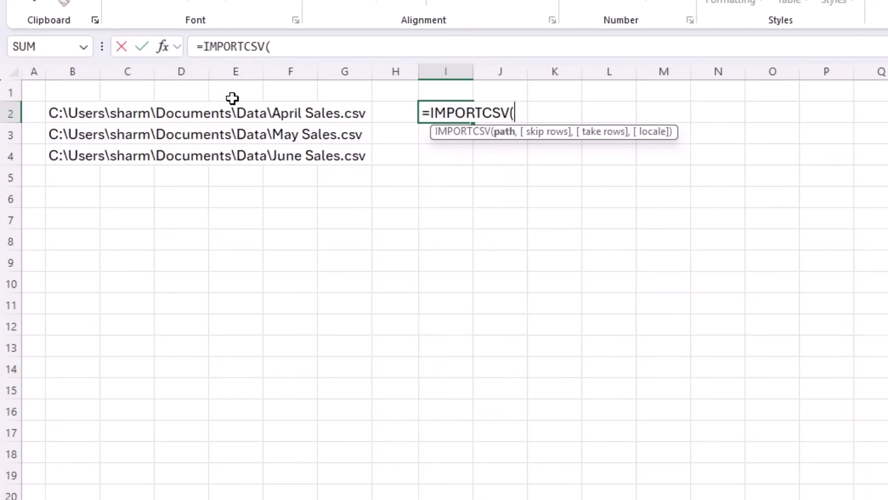
pyautogui.click(74, 114)
pyautogui.write(')')
pyautogui.press('Return')
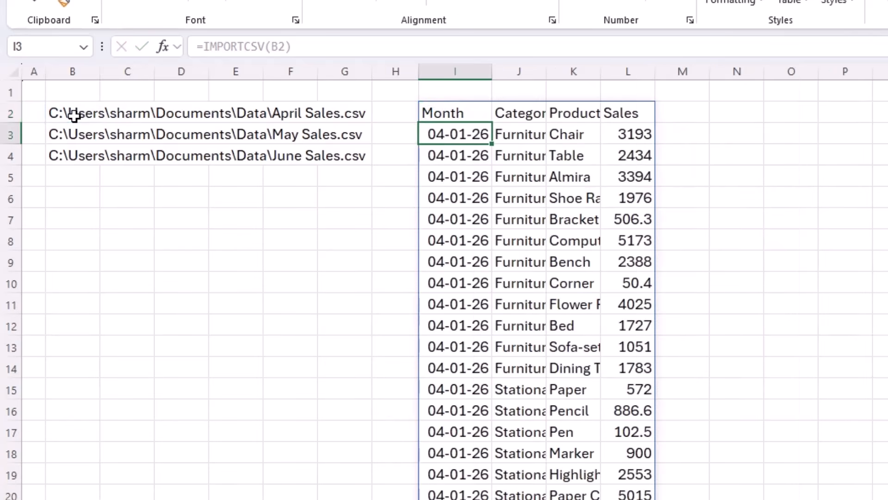
# Widen columns I through L to fit the imported month, category, product and sales data
pyautogui.moveTo(492, 71); pyautogui.dragTo(522, 76)
pyautogui.moveTo(576, 74); pyautogui.dragTo(603, 74)
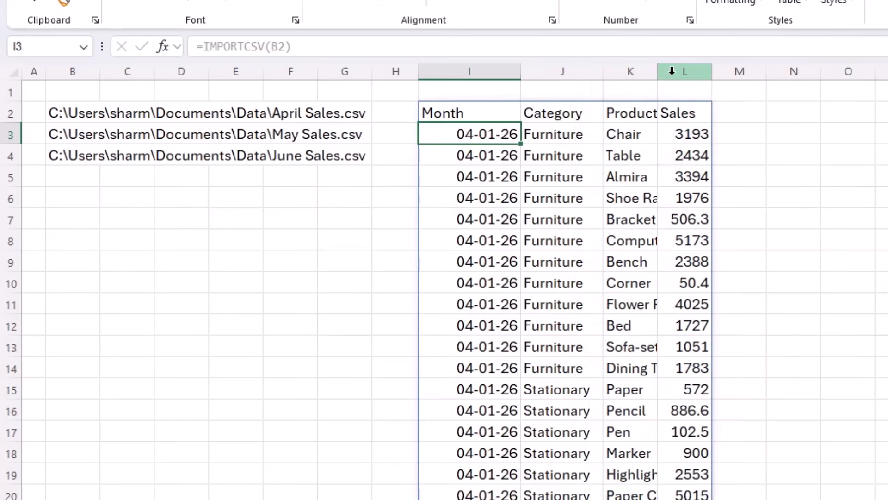
pyautogui.moveTo(661, 71); pyautogui.dragTo(681, 70)
pyautogui.moveTo(734, 71); pyautogui.dragTo(749, 70)
pyautogui.moveTo(680, 71); pyautogui.dragTo(692, 71)
# Start a VSTACK formula in I2 with the existing IMPORTCSV(B2) expression as its first array
pyautogui.click(491, 111)
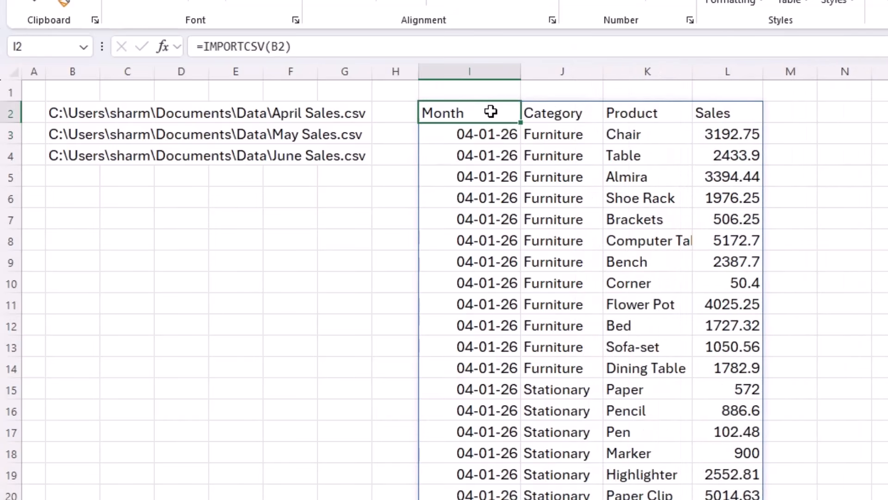
pyautogui.press('F2')
pyautogui.press('BackSpace')
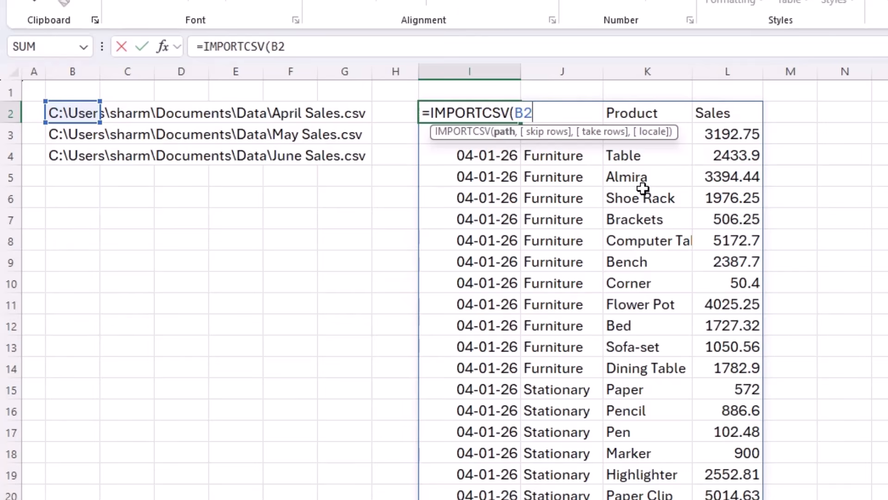
pyautogui.write(')')
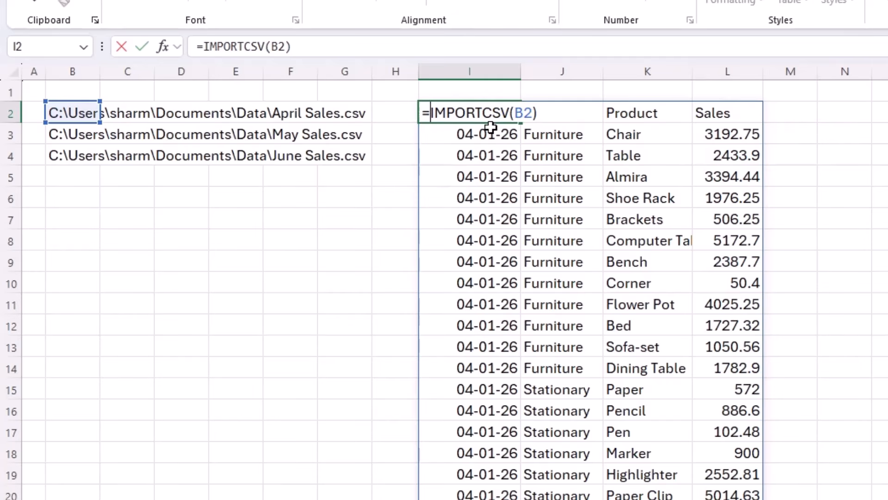
pyautogui.press('Home')
pyautogui.press('Right')
pyautogui.write('vstack(')
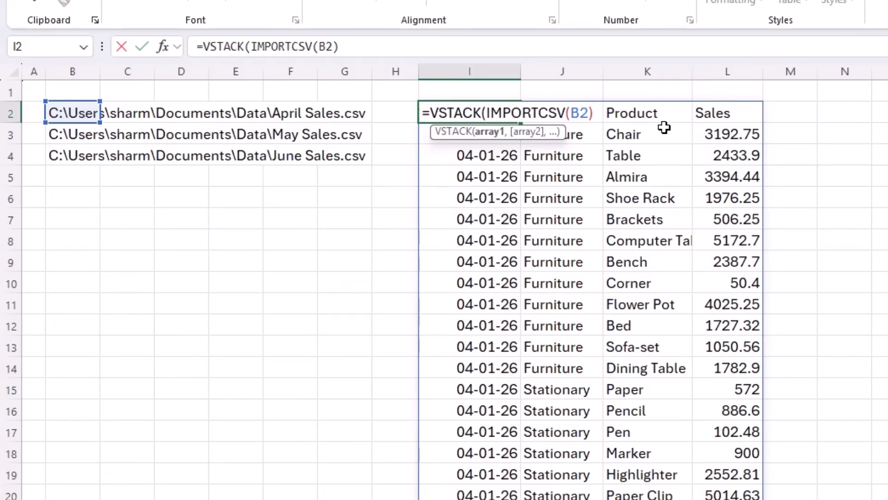
# Add IMPORTCSV(B3), referencing the May Sales path, as the second array of the VSTACK formula in I2
pyautogui.write(',')
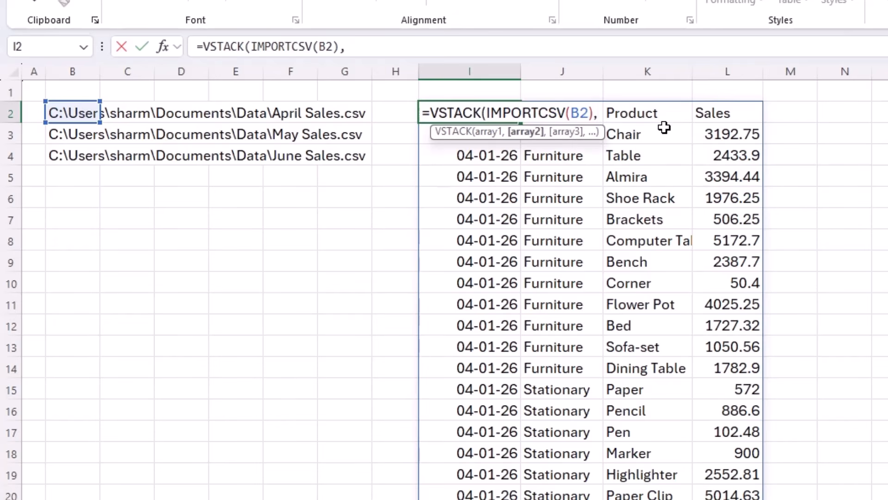
pyautogui.write('impot')
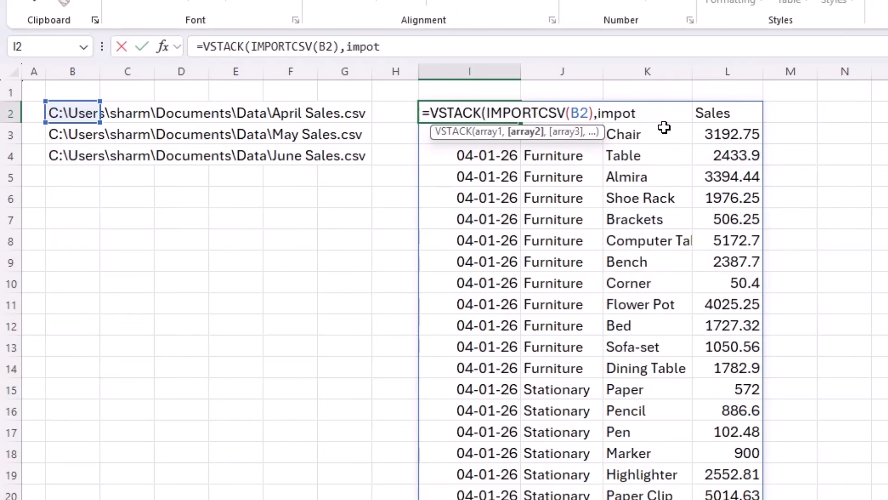
pyautogui.press('BackSpace')
pyautogui.press('Tab')
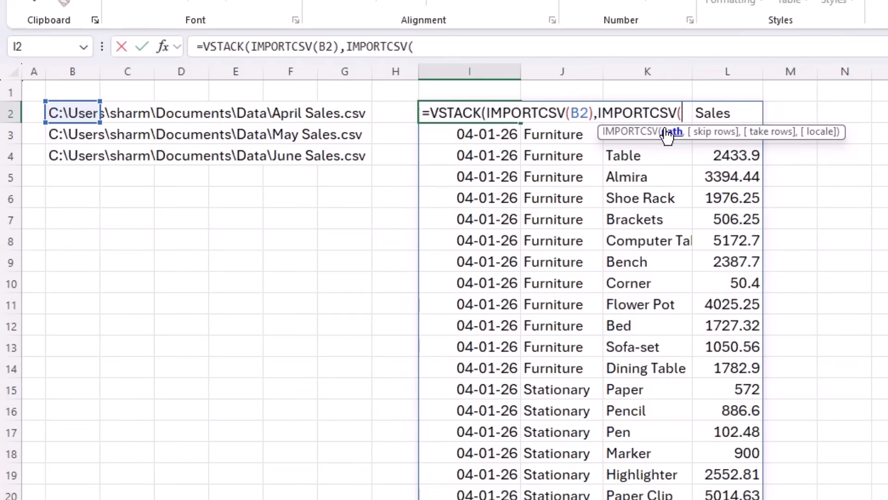
pyautogui.click(69, 134)
pyautogui.write(')')
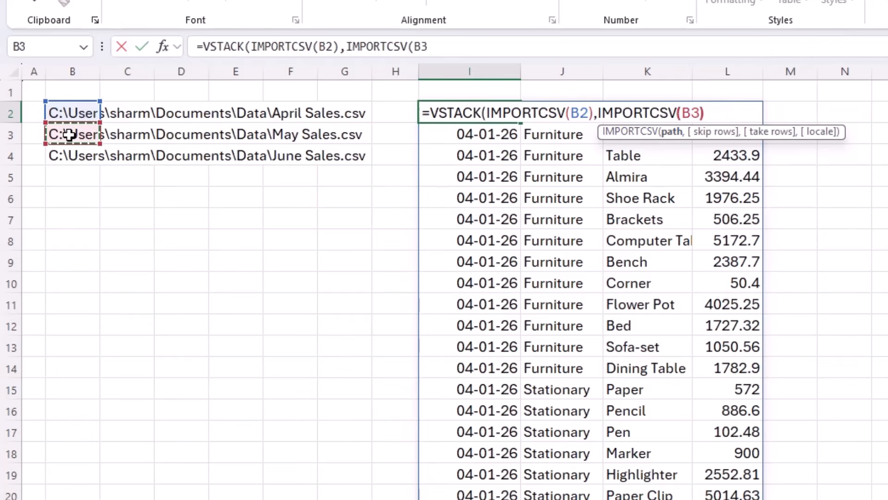
# Add IMPORTCSV(B4), the June Sales path, as the third array and complete the VSTACK formula in I2
pyautogui.write(',')
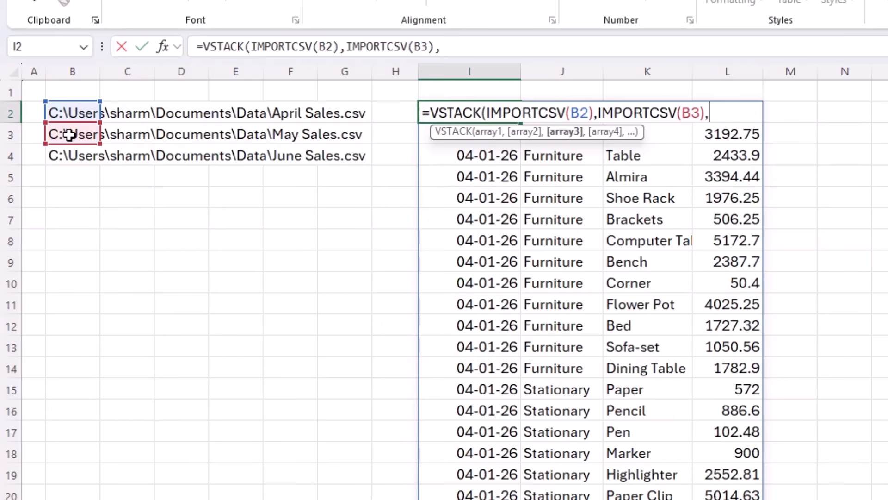
pyautogui.write('impo')
pyautogui.press('Tab')
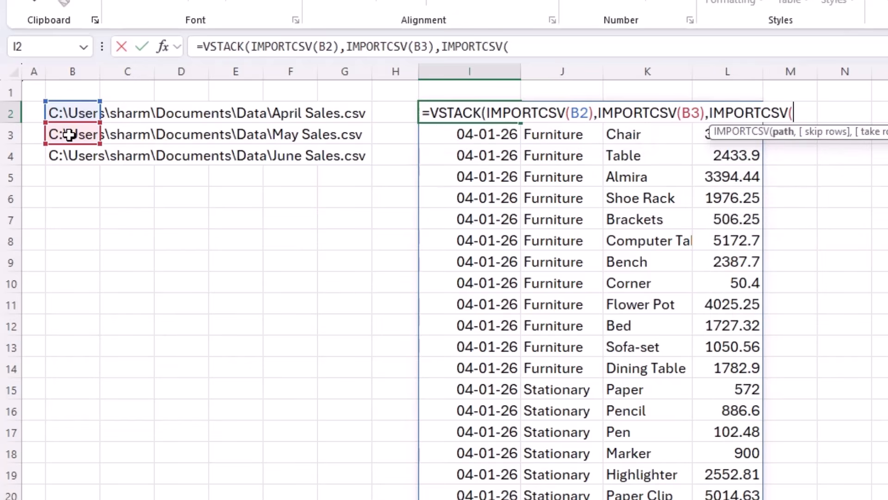
pyautogui.click(67, 157)
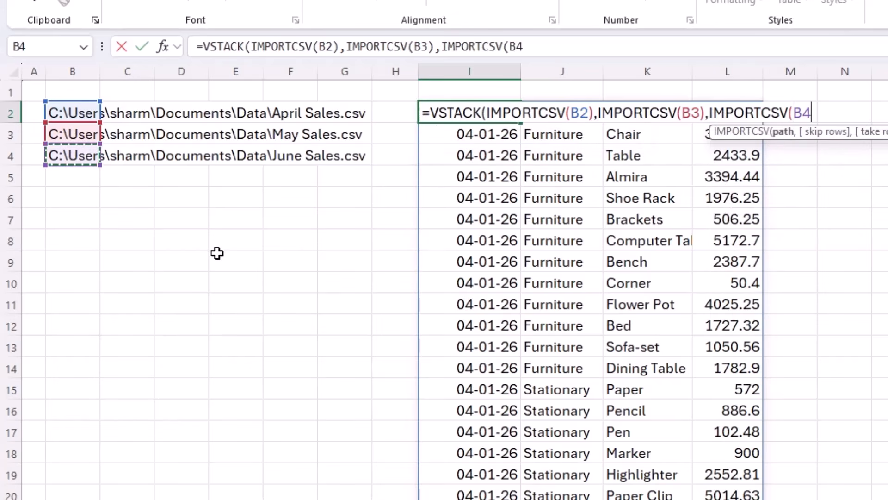
pyautogui.write('))')
pyautogui.press('Return')
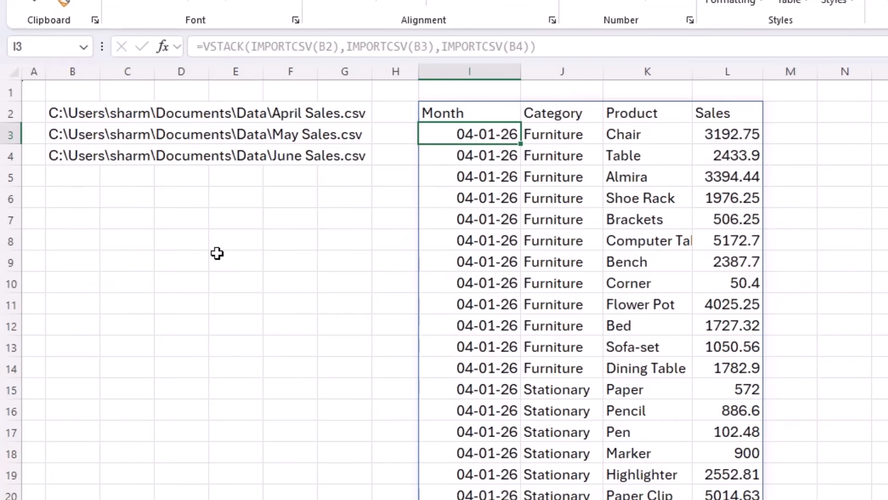
# Examine the stacked data for repeated header rows where the April, May and June files join
pyautogui.scroll(-8, 461, 392)
pyautogui.scroll(-11, 550, 391)
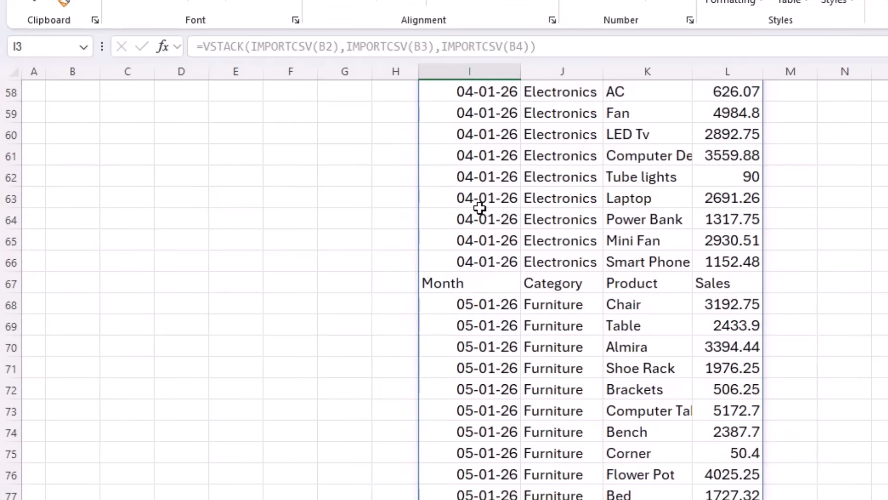
pyautogui.moveTo(472, 159); pyautogui.dragTo(470, 201)
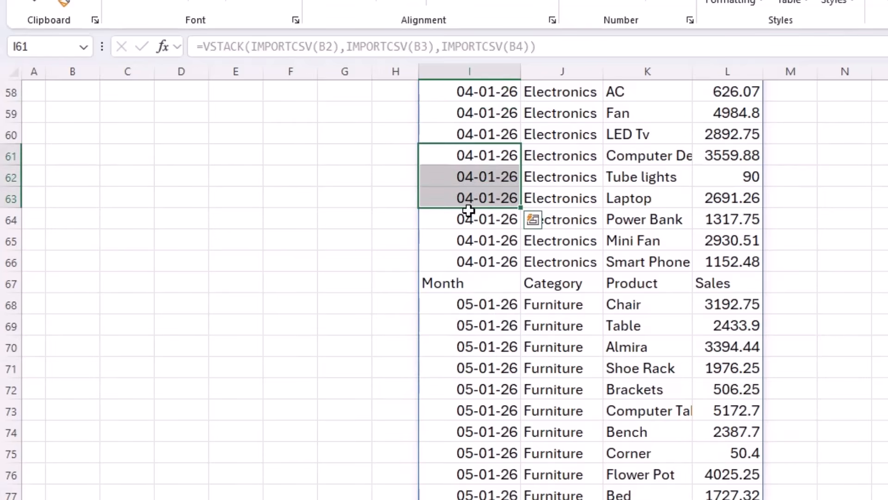
pyautogui.moveTo(466, 307); pyautogui.dragTo(462, 340)
pyautogui.moveTo(458, 282); pyautogui.dragTo(726, 283)
pyautogui.scroll(-20, 645, 399)
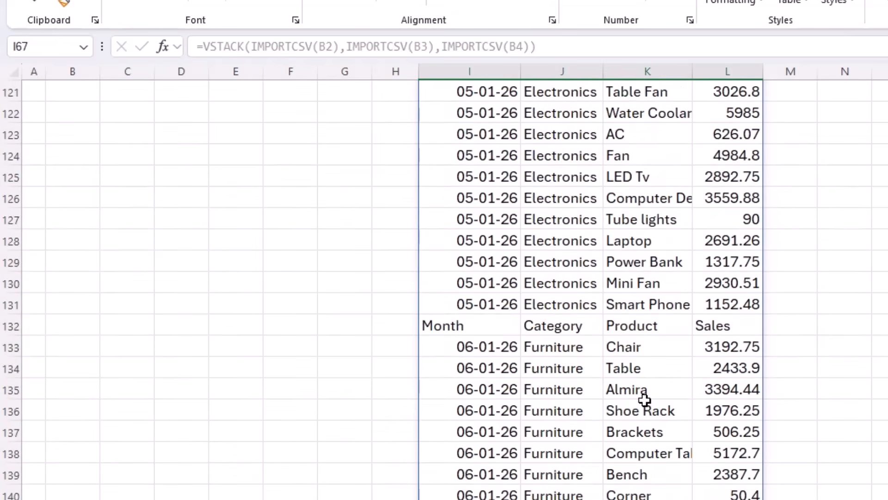
pyautogui.click(458, 136)
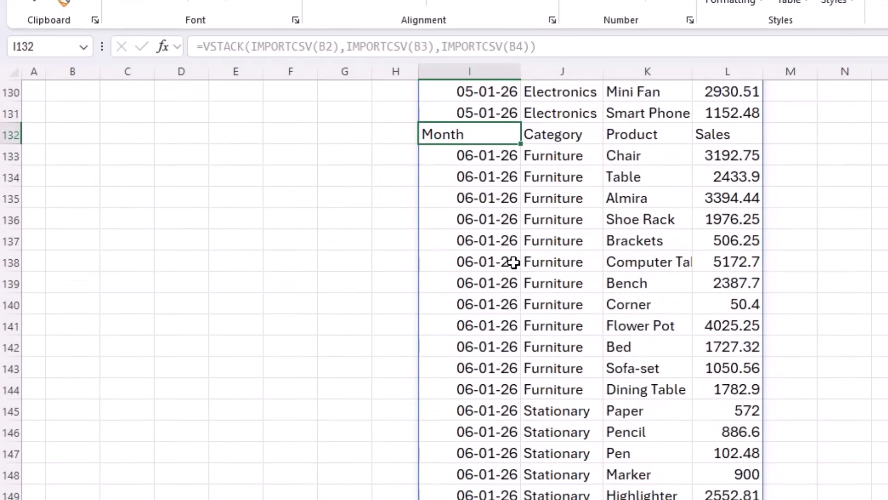
pyautogui.scroll(20, 513, 262)
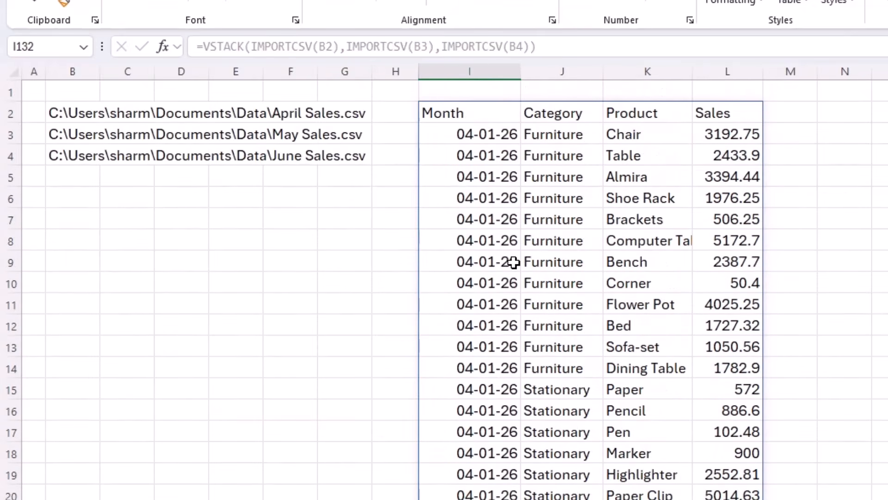
# Set the skip rows argument to 1 for both the B3 and B4 IMPORTCSV calls in the I2 formula
pyautogui.click(476, 114)
pyautogui.press('F2')
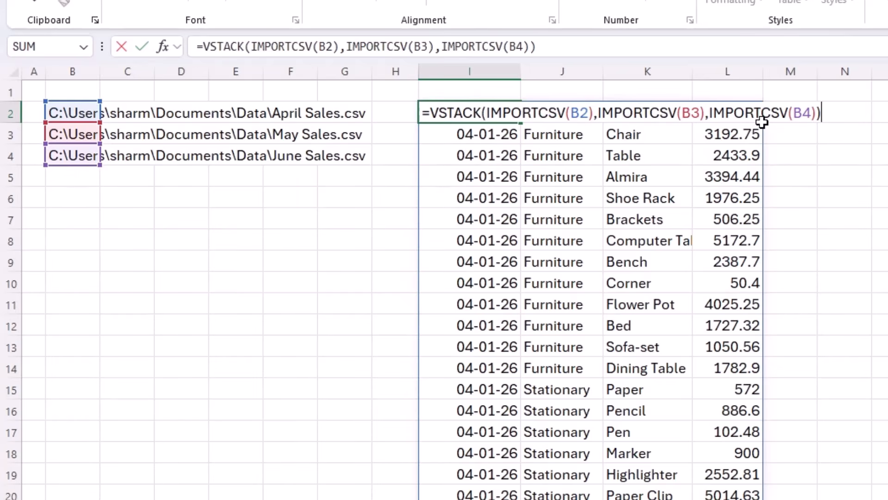
pyautogui.click(699, 113)
pyautogui.write(',')
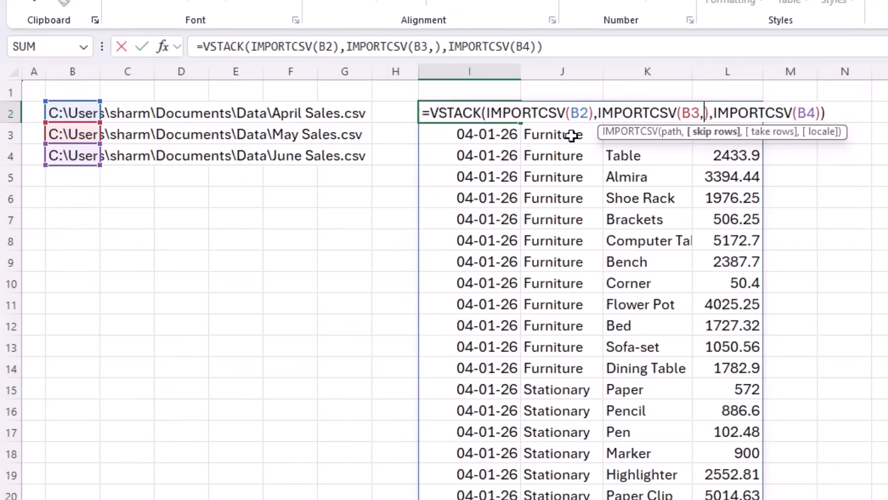
pyautogui.write('1')
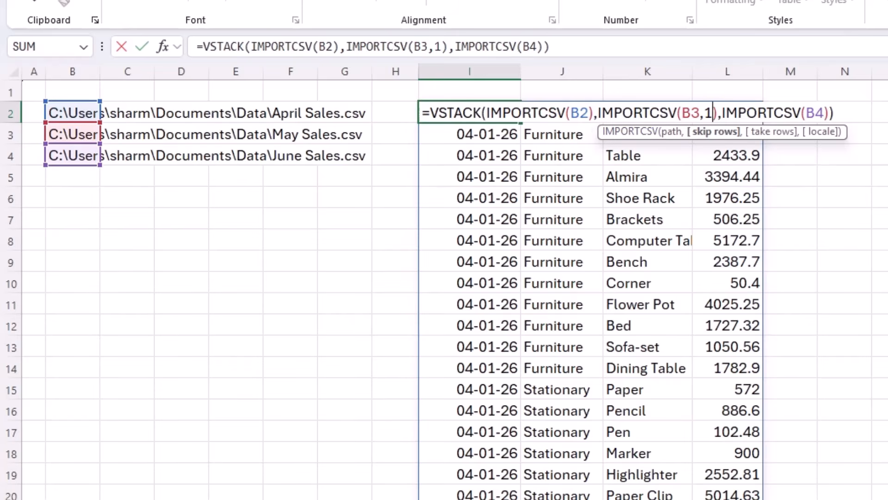
pyautogui.click(825, 113)
pyautogui.write(',1')
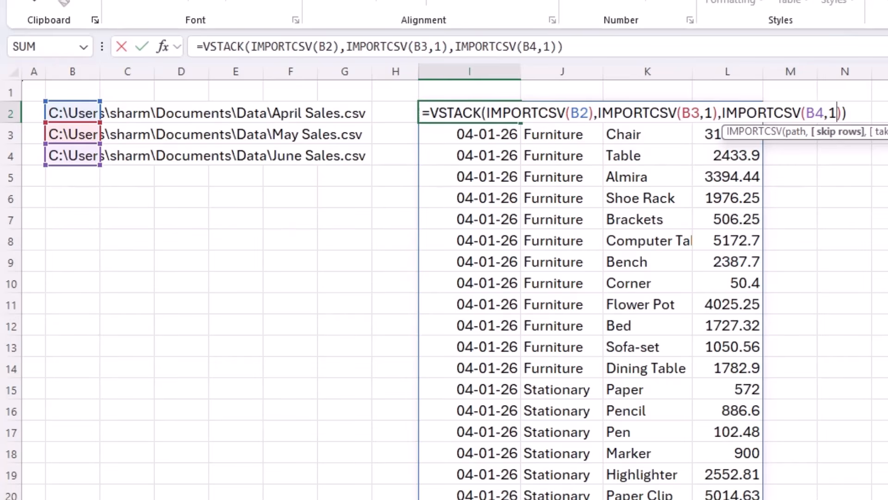
pyautogui.press('Return')
# Check the stacked data across the month boundaries, then inspect the I2 formula and the April Sales path in B2
pyautogui.scroll(-14, 879, 281)
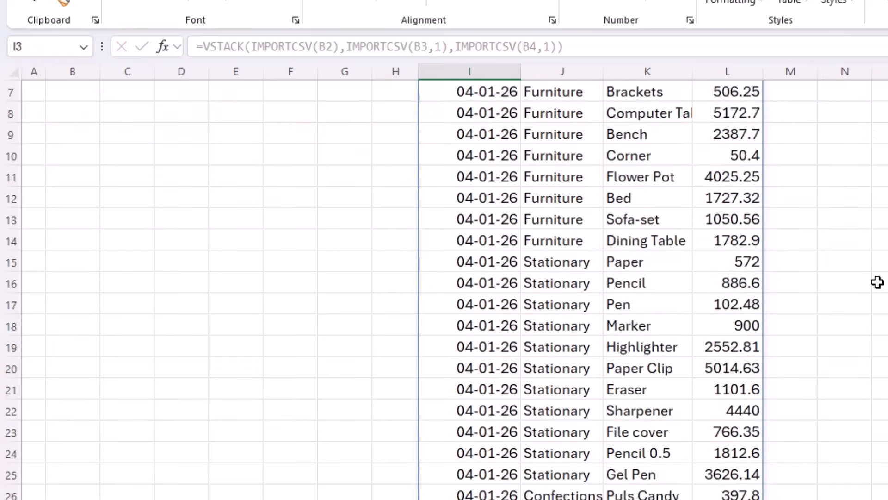
pyautogui.scroll(-20, 844, 326)
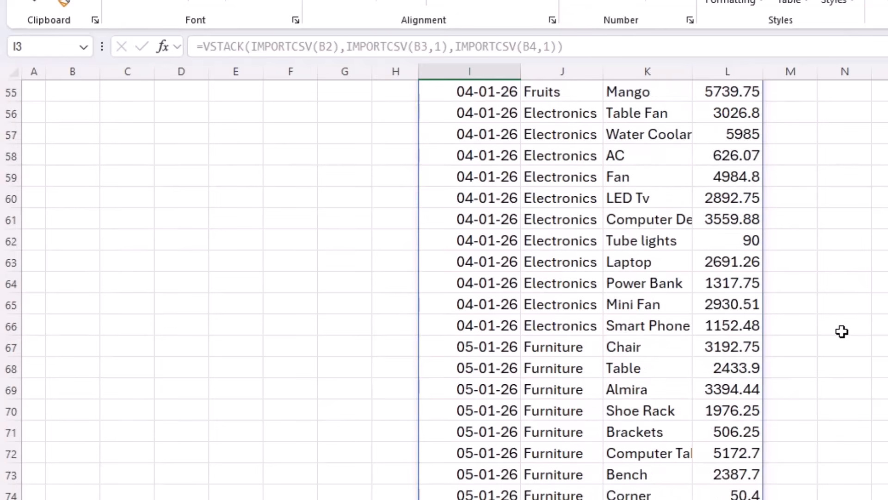
pyautogui.scroll(-12, 837, 340)
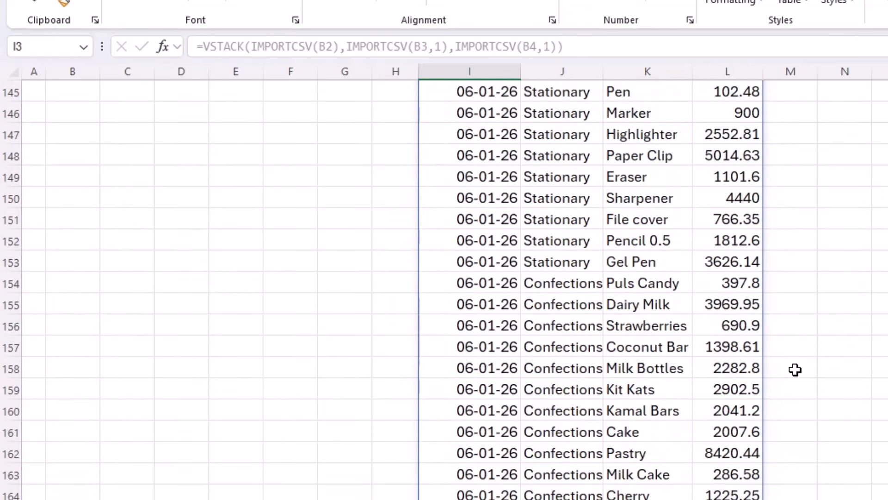
pyautogui.scroll(20, 445, 288)
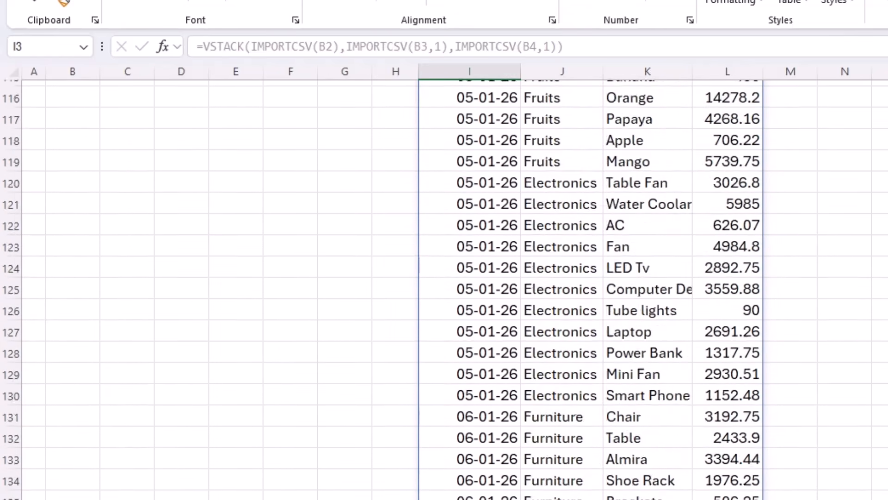
pyautogui.scroll(10, 445, 288)
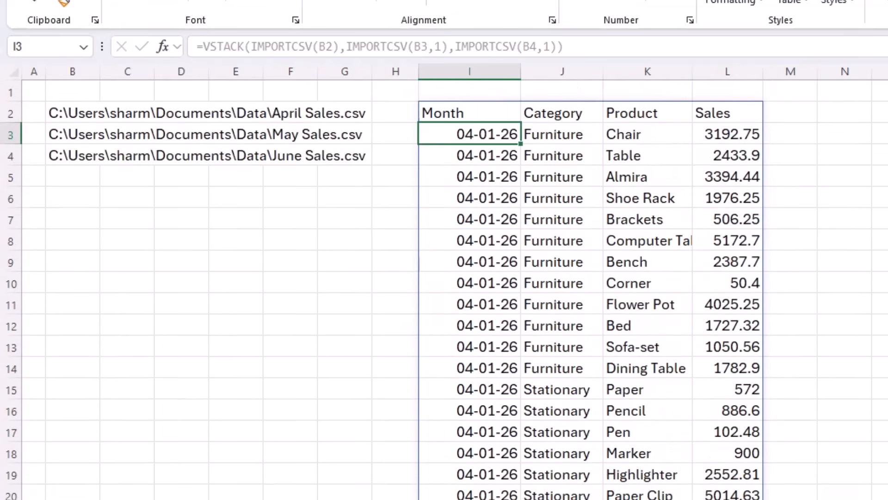
pyautogui.click(472, 113)
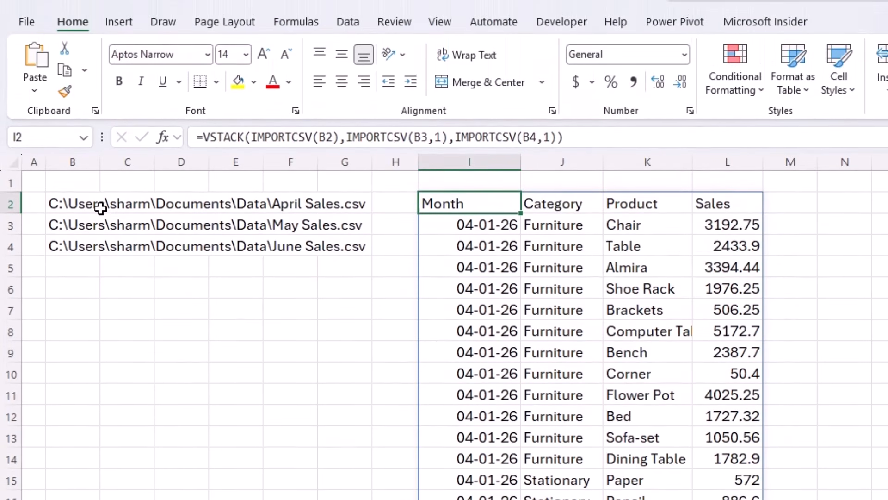
pyautogui.click(75, 204)
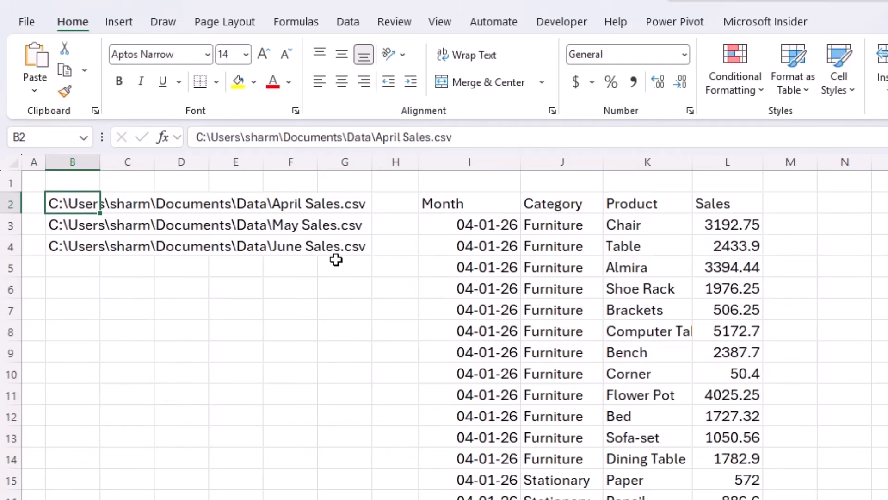
# Refresh all data so the VSTACK import in I2 reloads from the source files
pyautogui.click(462, 204)
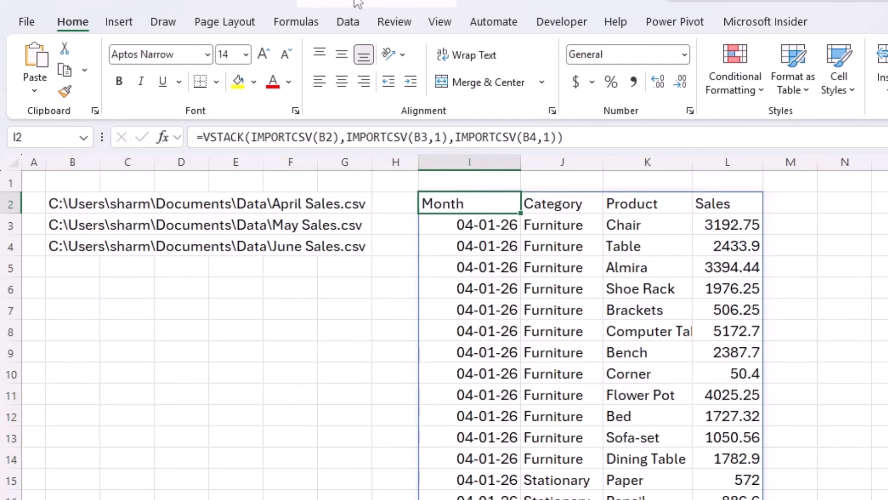
pyautogui.click(348, 22)
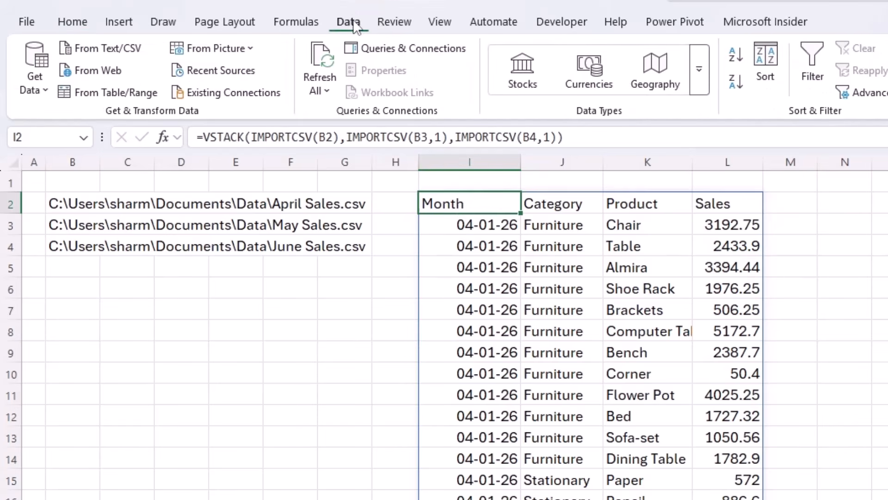
pyautogui.click(327, 70)
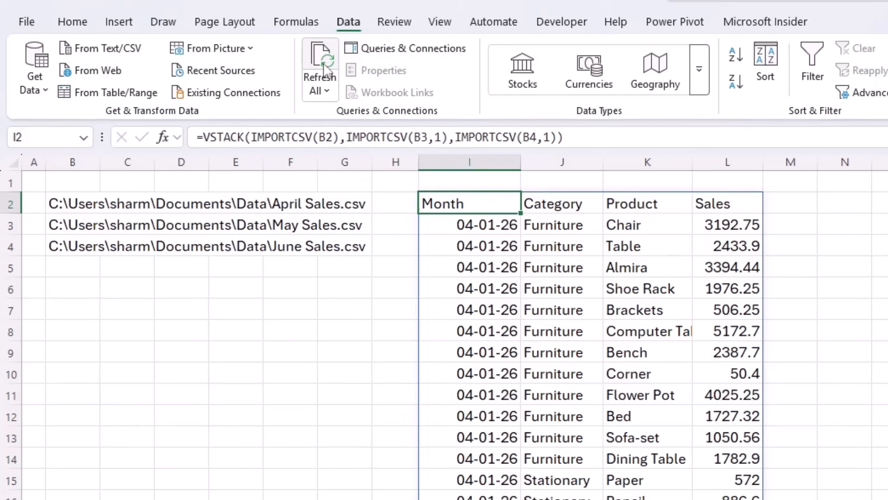
pyautogui.click(374, 287)
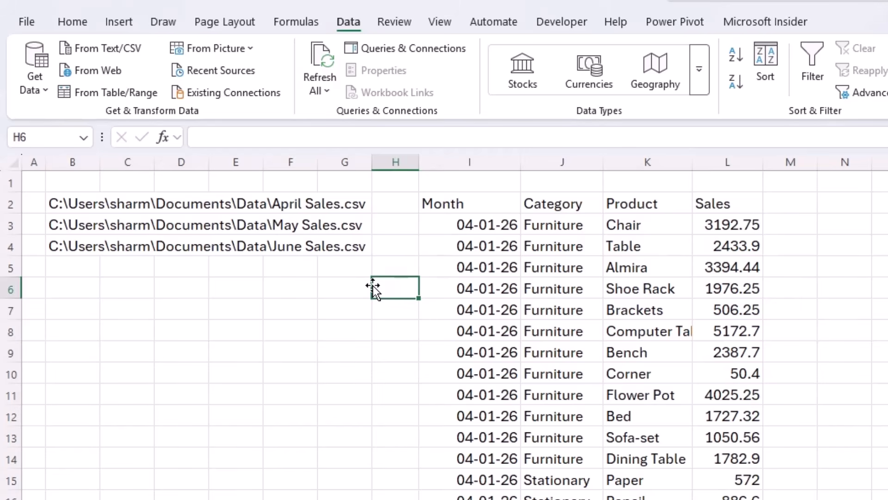
# Wrap the VSTACK formula in I2 in CHOOSECOLS, with the whole stack as its array argument
pyautogui.click(479, 209)
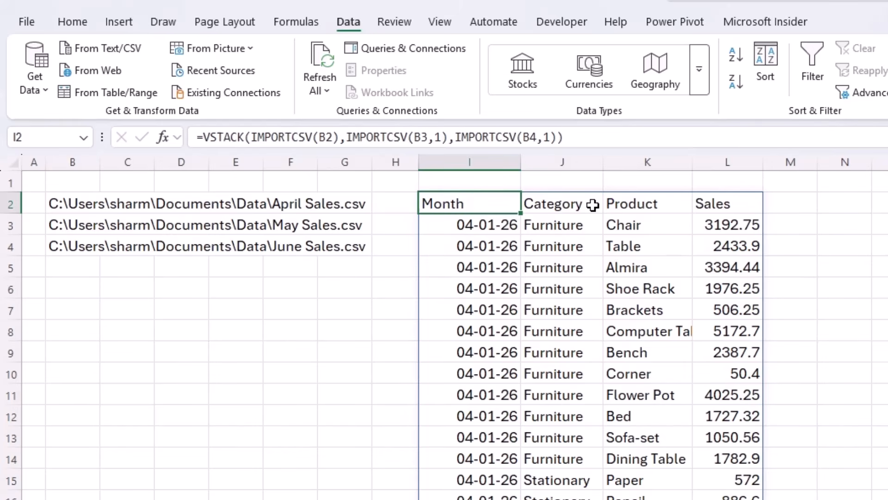
pyautogui.press('F2')
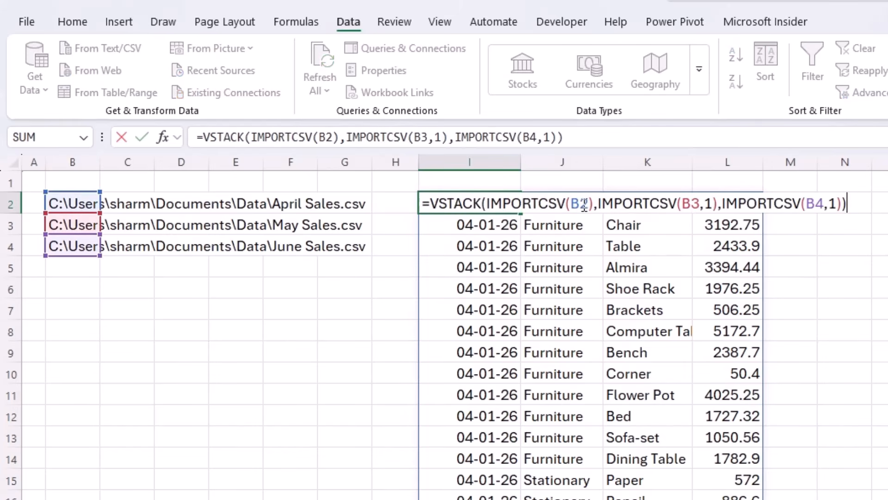
pyautogui.write('chh')
pyautogui.press('BackSpace')
pyautogui.write('o')
pyautogui.press('Down')
pyautogui.press('Tab')
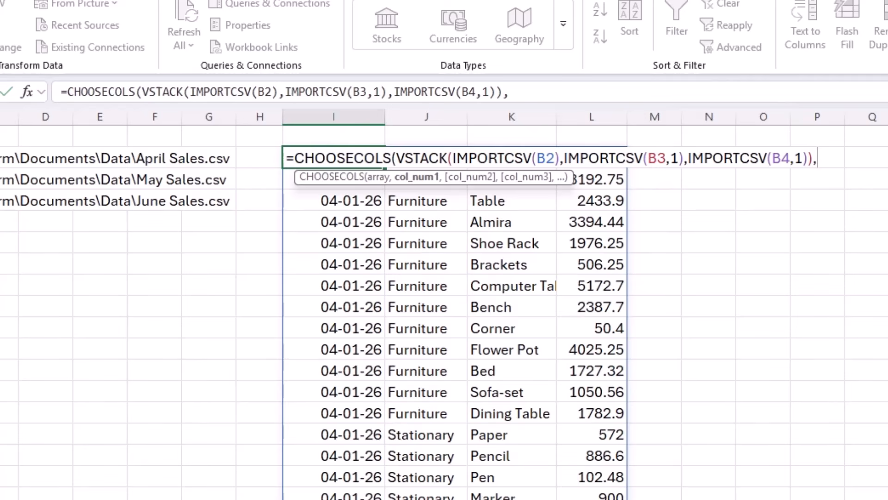
# Choose columns 2 and 4 in the CHOOSECOLS formula, complete it, and review the Category and Sales output
pyautogui.write('2,4')
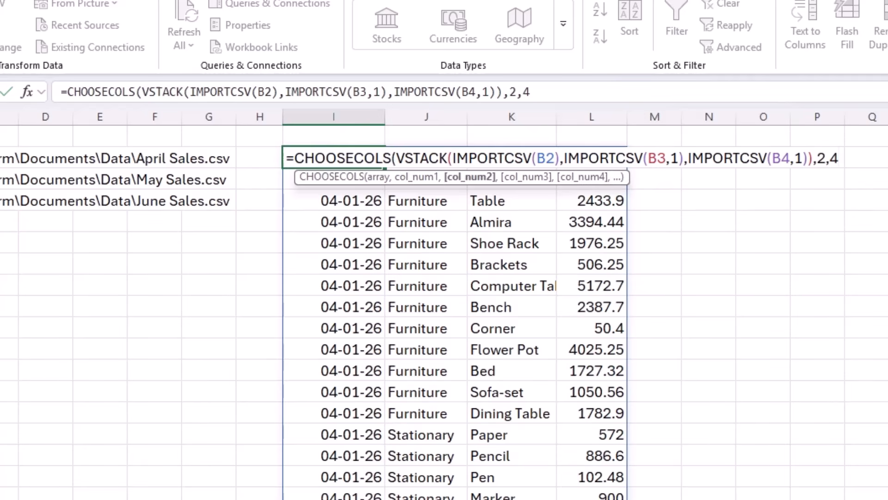
pyautogui.write(')')
pyautogui.press('Return')
pyautogui.click(360, 244)
pyautogui.scroll(-12, 361, 244)
pyautogui.scroll(5, 389, 432)
pyautogui.scroll(7, 526, 457)
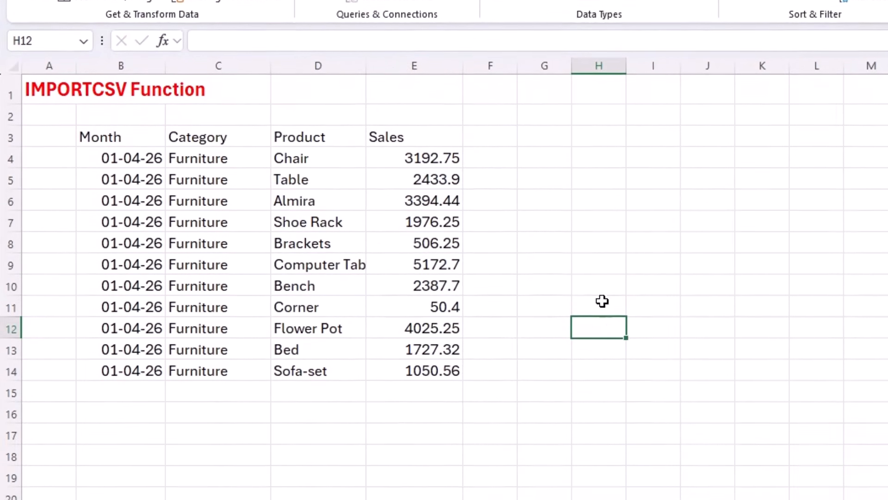
# Delete the April Sales IMPORTCSV formula from B3 on the IMPORTCSV Function sheet
pyautogui.click(131, 138)
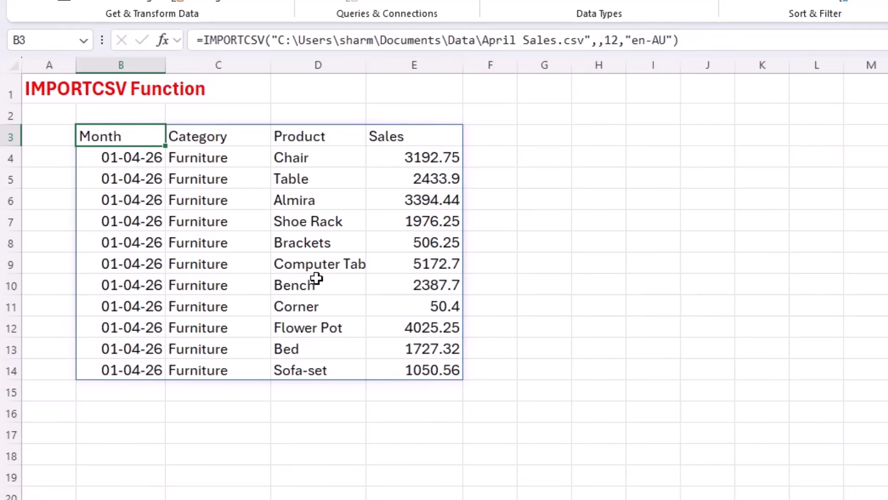
pyautogui.press('Delete')
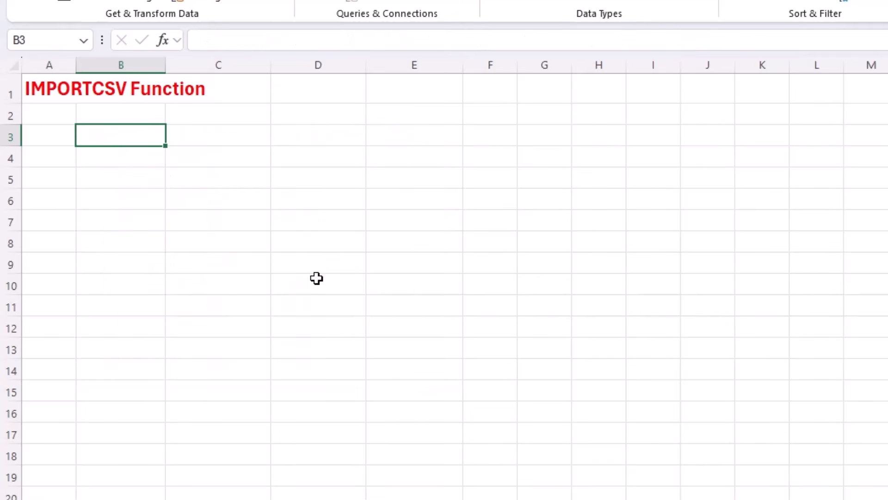
pyautogui.write('=')
pyautogui.press('Escape')
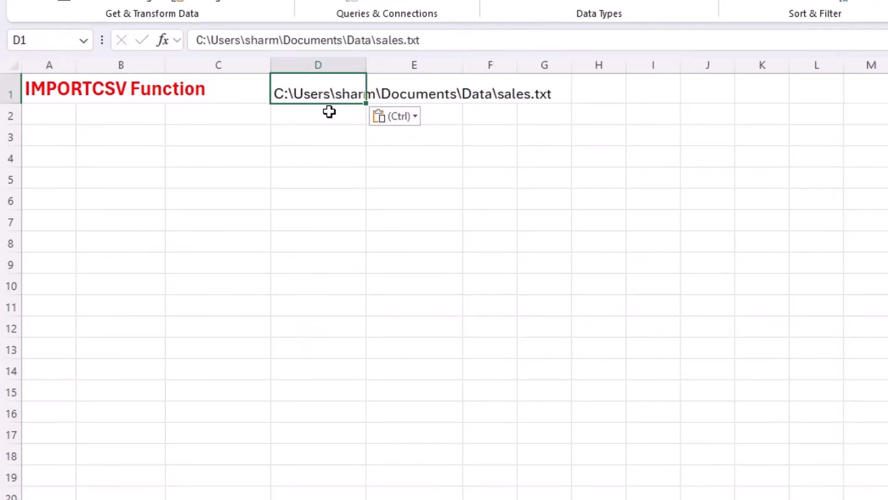
# Start a LET formula in C3, with the formula bar expanded and a line break after the opening parenthesis
pyautogui.click(322, 116)
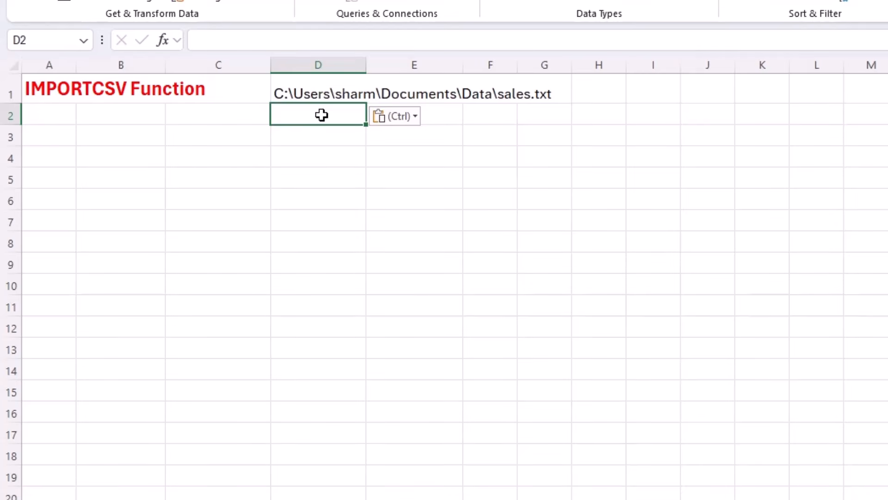
pyautogui.click(190, 135)
pyautogui.write('=let')
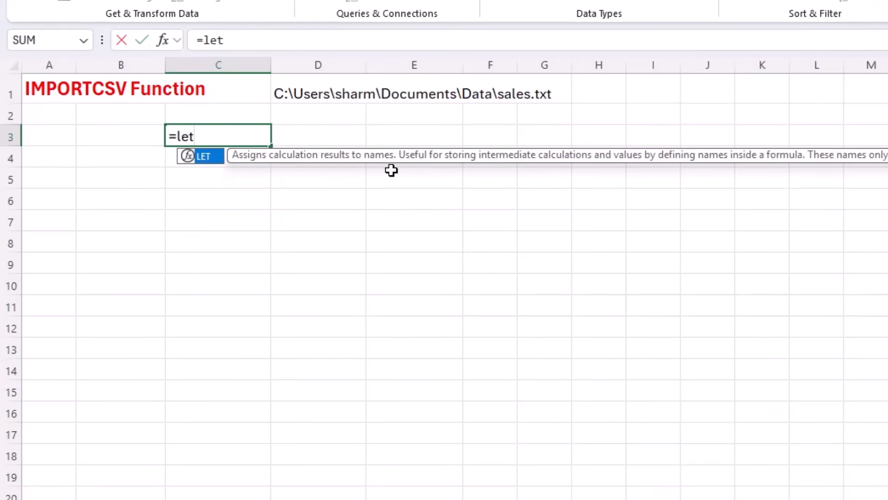
pyautogui.write('(')
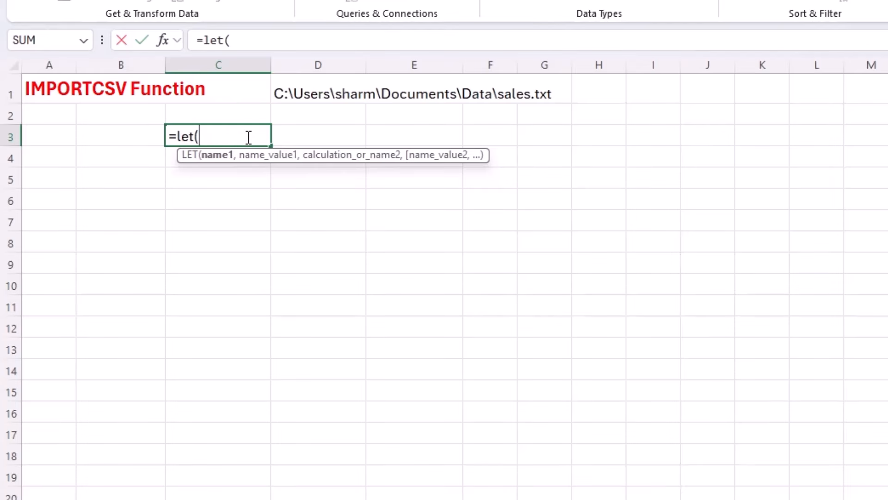
pyautogui.click(246, 40)
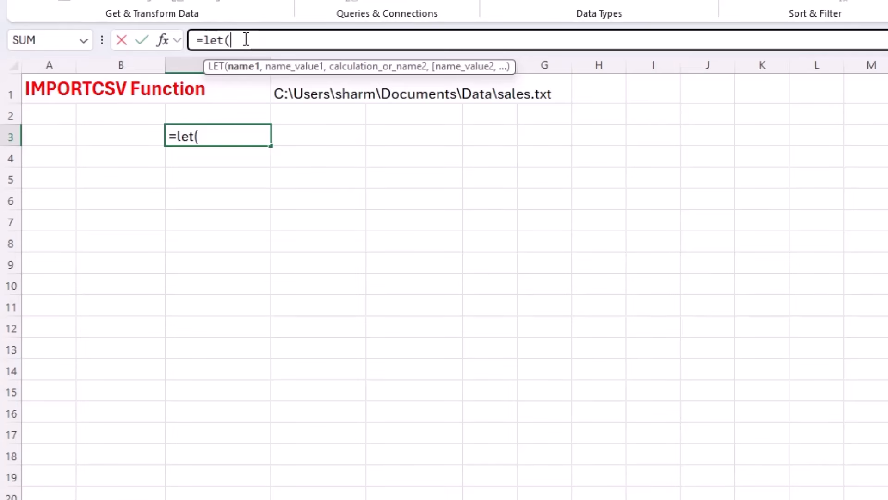
pyautogui.hotkey('ctrl', 'shift', 'u')
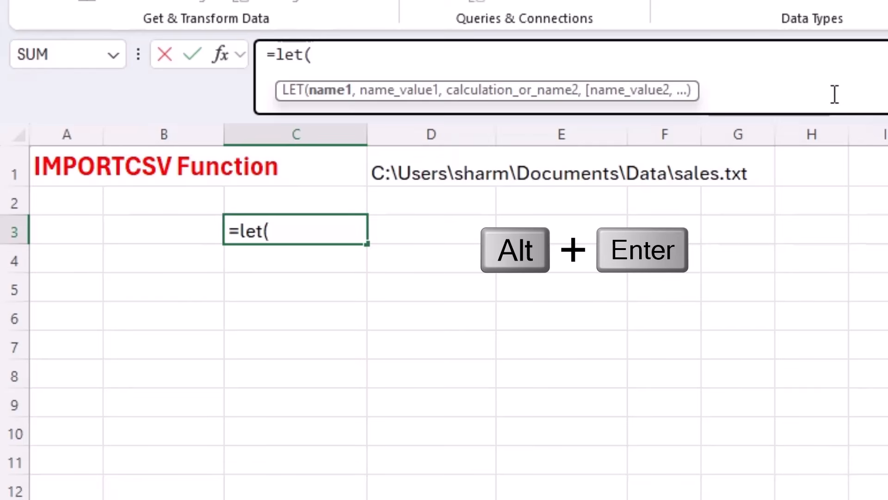
pyautogui.hotkey('alt', 'Return')
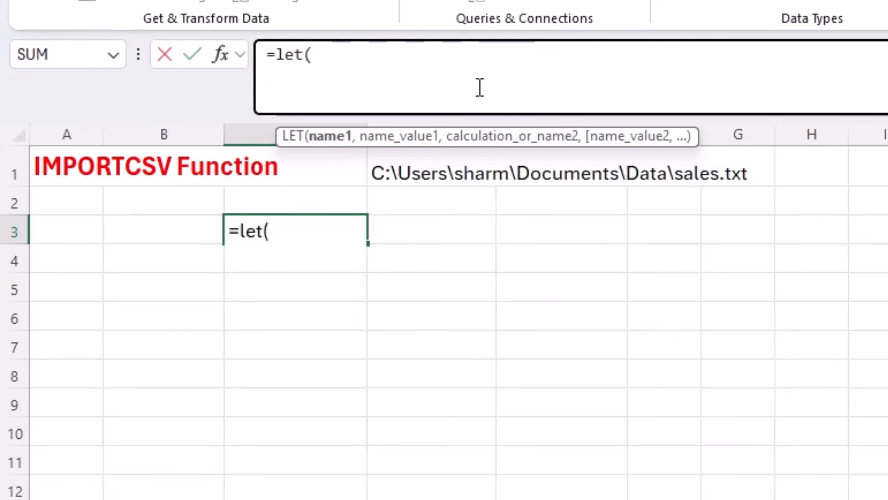
# Define the name data in the LET formula as IMPORTTEXT of the file path in D1, followed by a comma
pyautogui.write('d')
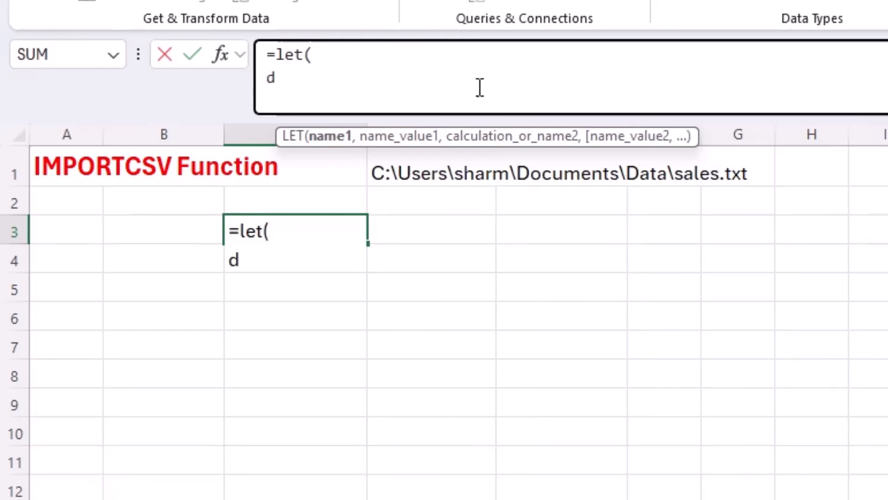
pyautogui.write('ata,')
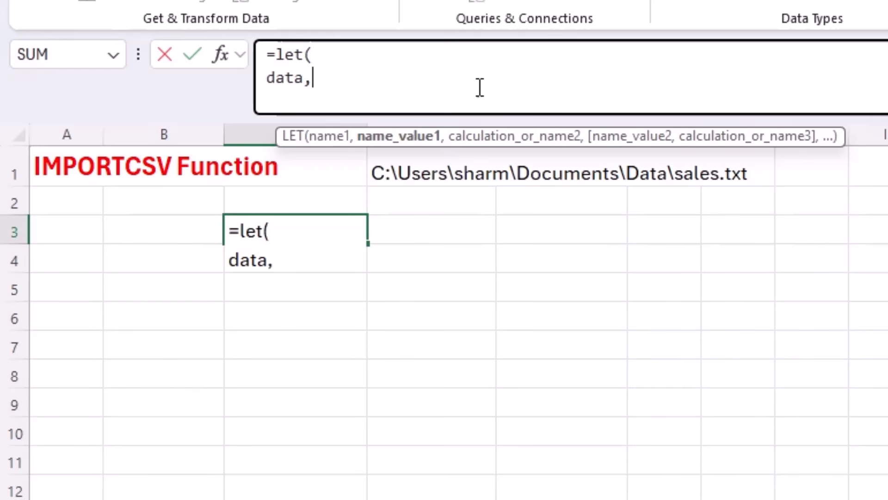
pyautogui.write('impo')
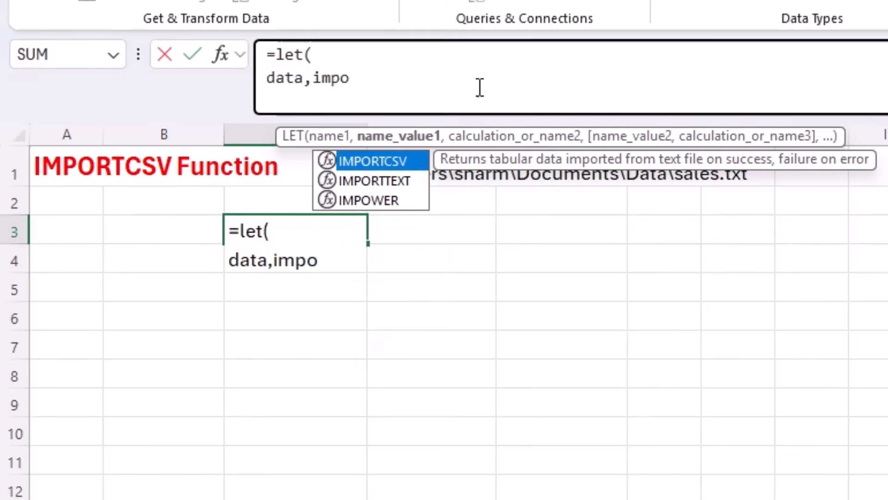
pyautogui.press('Down')
pyautogui.press('Tab')
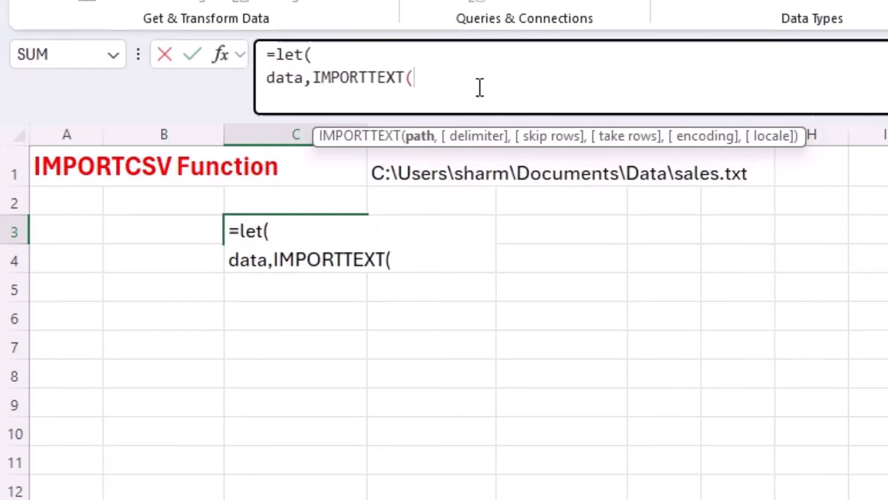
pyautogui.click(402, 175)
pyautogui.write(')')
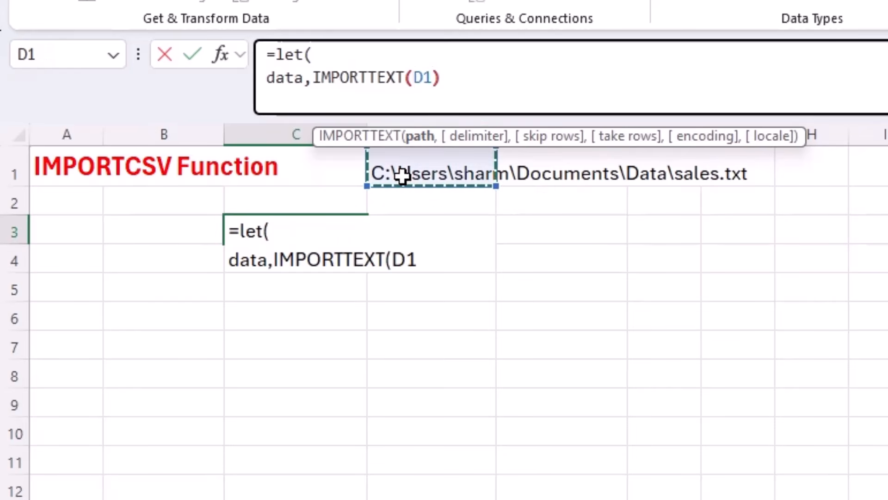
pyautogui.write(',')
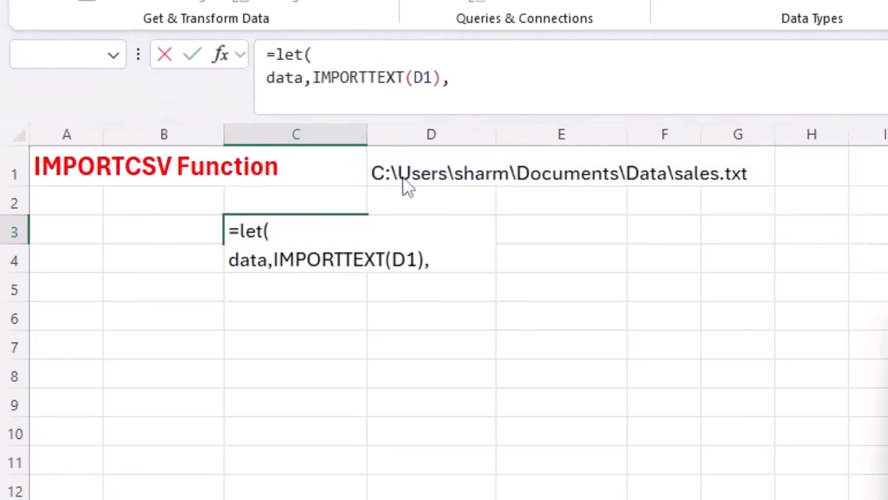
pyautogui.press('Return')
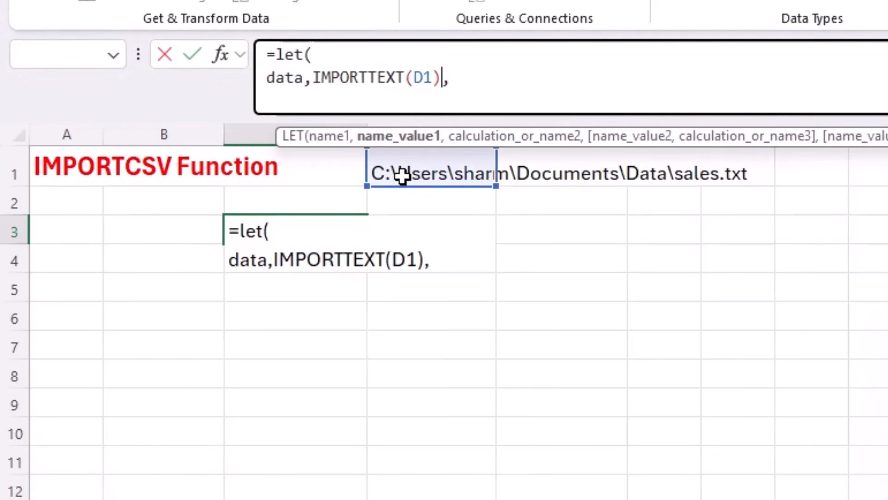
pyautogui.click(476, 85)
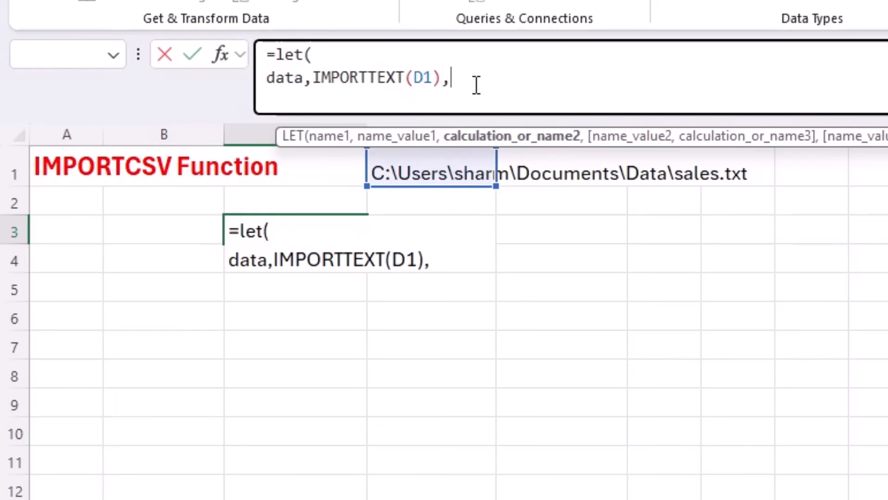
# Begin a GROUPBY function on a new line of the LET formula and enlarge the formula bar to fit more lines
pyautogui.hotkey('alt', 'Return')
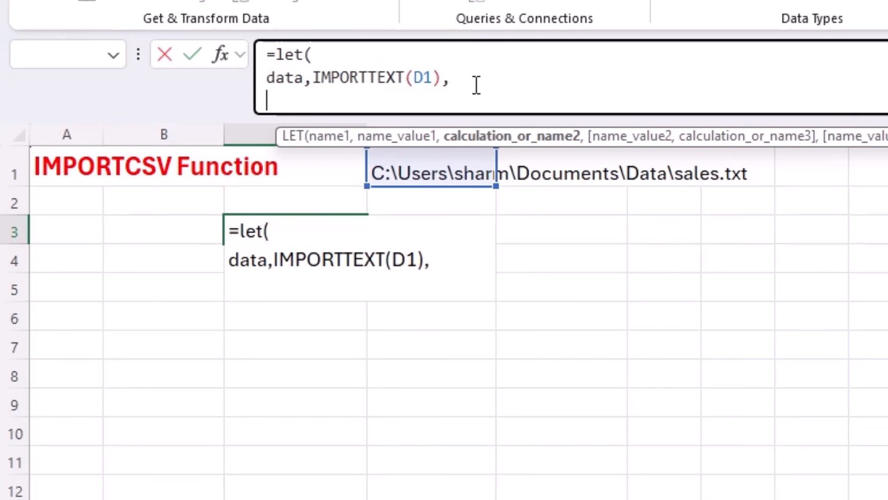
pyautogui.write('groupby(')
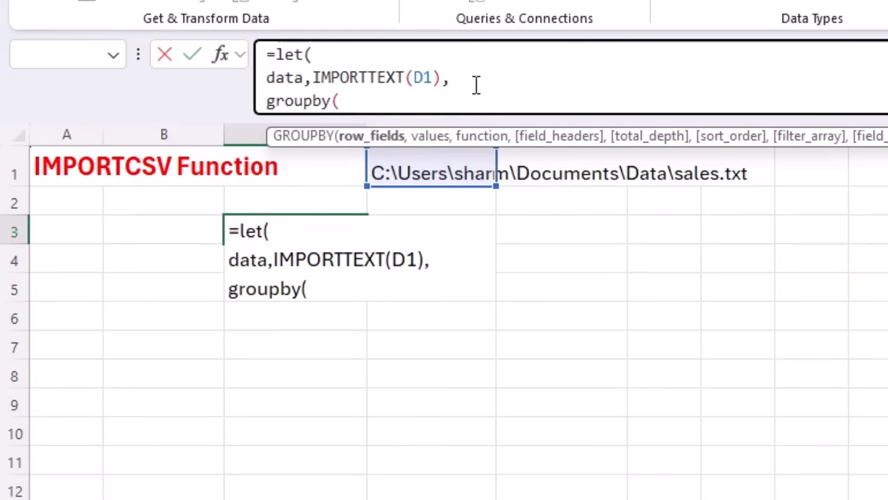
pyautogui.hotkey('alt', 'Return')
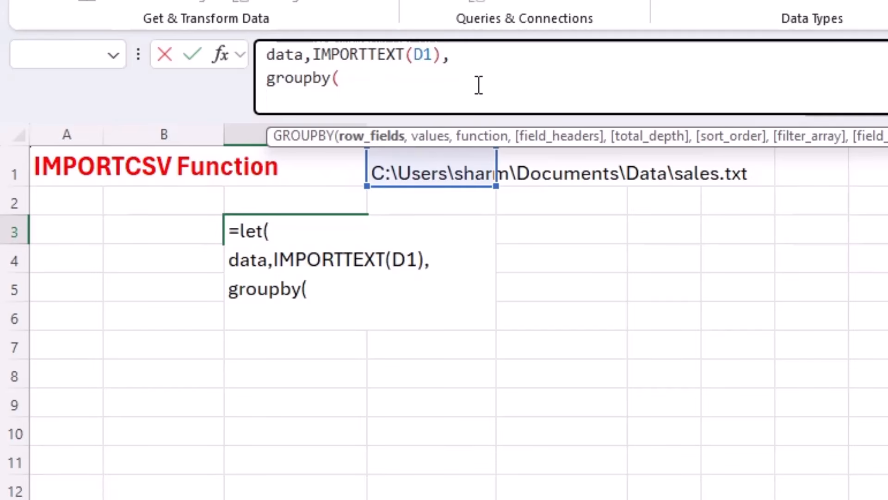
pyautogui.moveTo(884, 115); pyautogui.dragTo(883, 208)
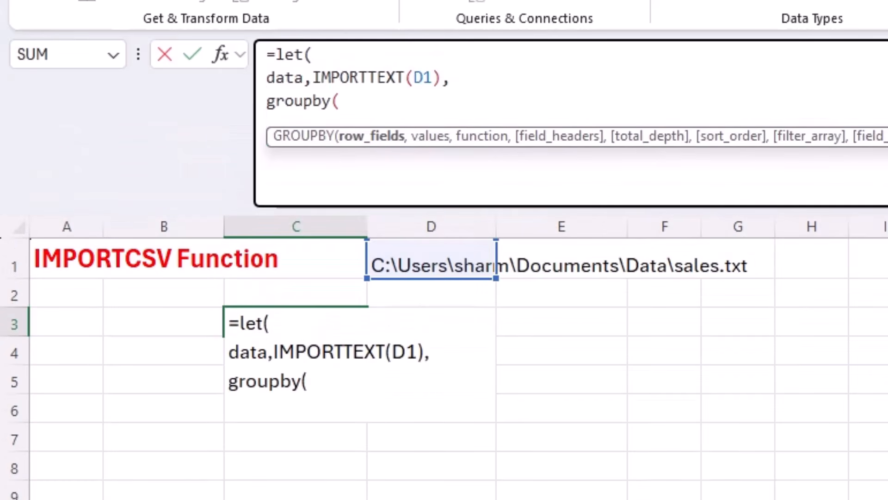
pyautogui.click(284, 106)
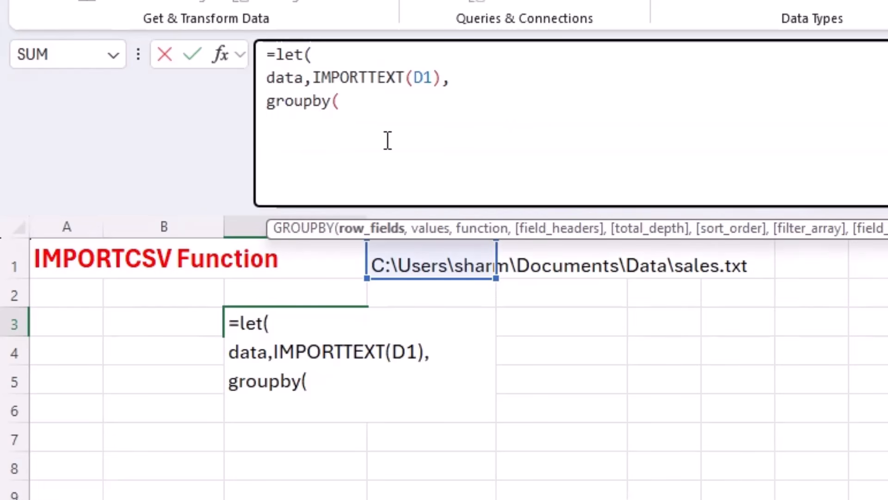
# Enter CHOOSECOLS(data,2) as the row fields argument of GROUPBY
pyautogui.write('choosec')
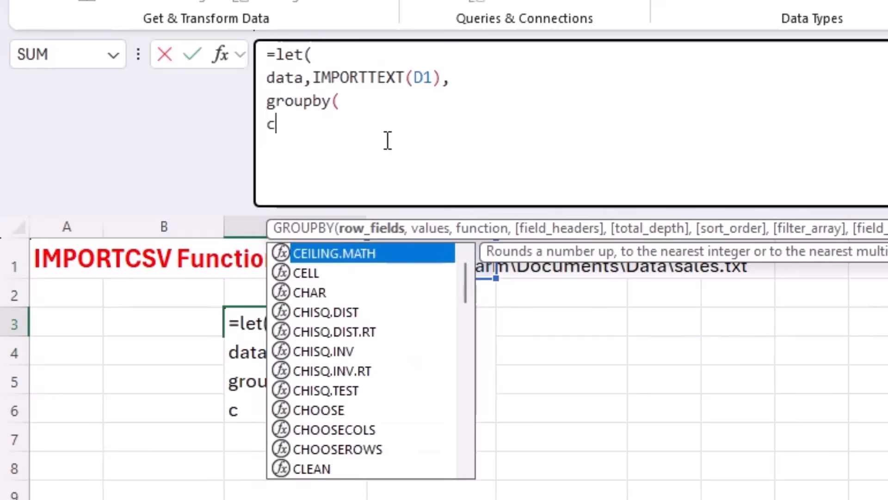
pyautogui.press('Tab')
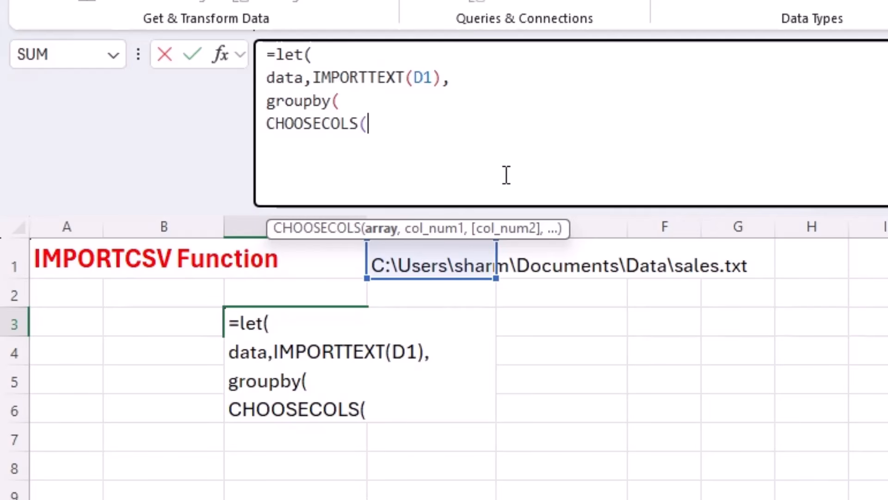
pyautogui.write('date')
pyautogui.press('BackSpace')
pyautogui.write('a')
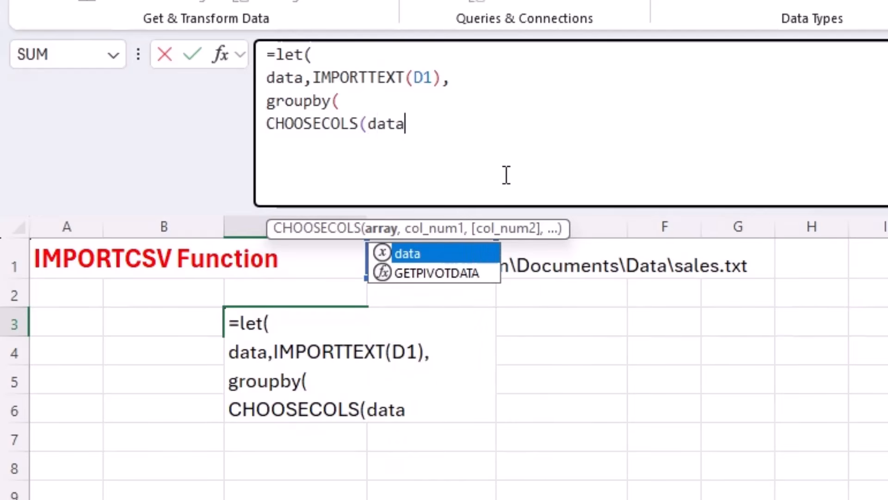
pyautogui.write(',')
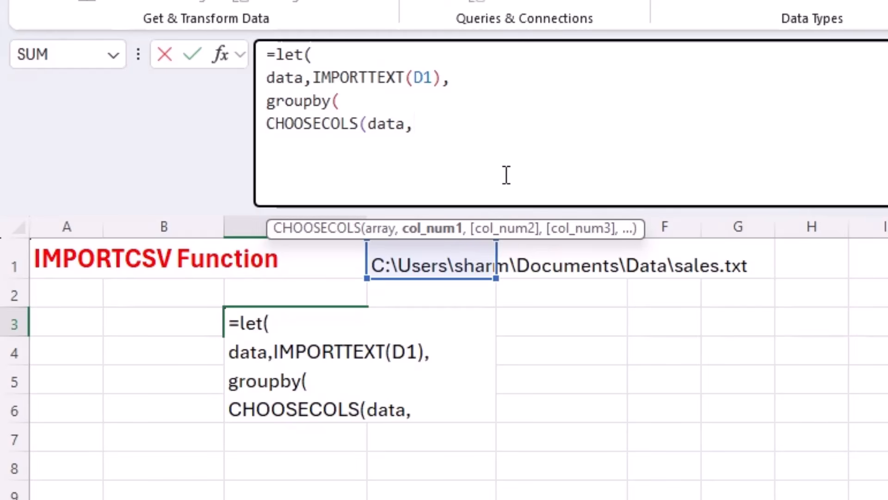
pyautogui.write(',')
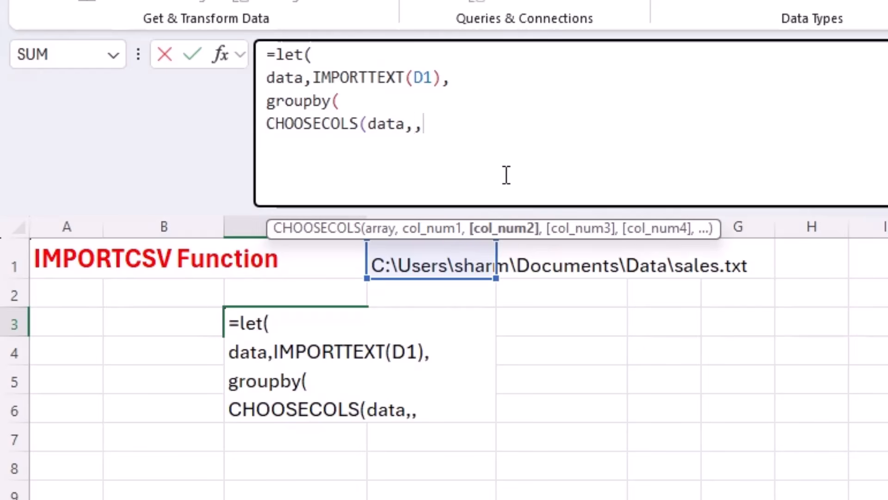
pyautogui.press('BackSpace')
pyautogui.write('2),')
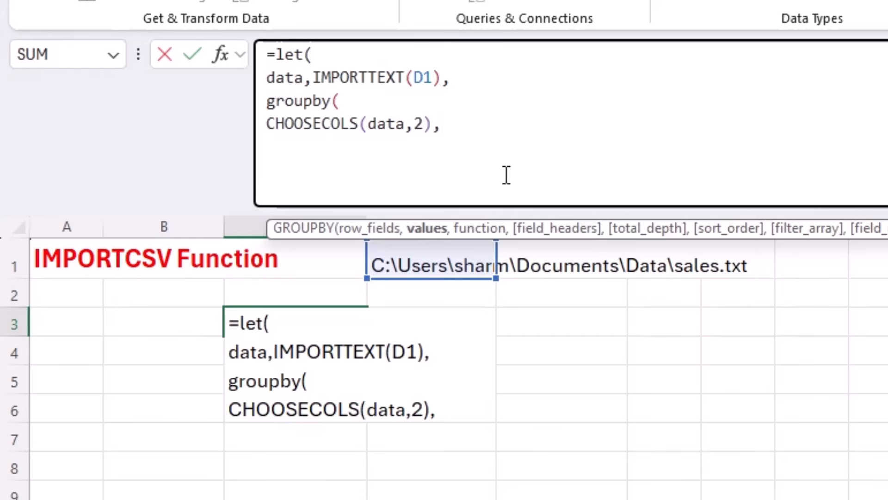
# Add CHOOSECOLS(data,4) on a new line as the values argument of GROUPBY, followed by a comma and line break
pyautogui.hotkey('alt', 'Tab')
pyautogui.click(504, 174)
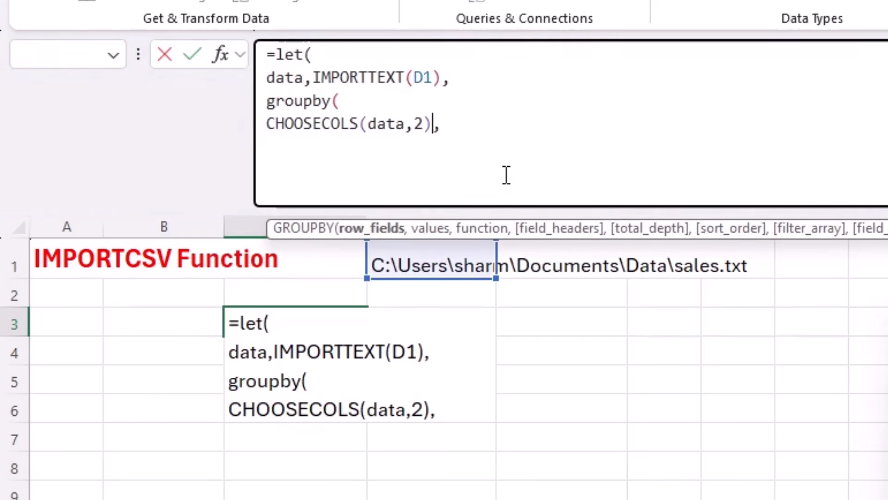
pyautogui.press('Right')
pyautogui.hotkey('alt', 'Return')
pyautogui.write('CHOOSECOLS(data,')
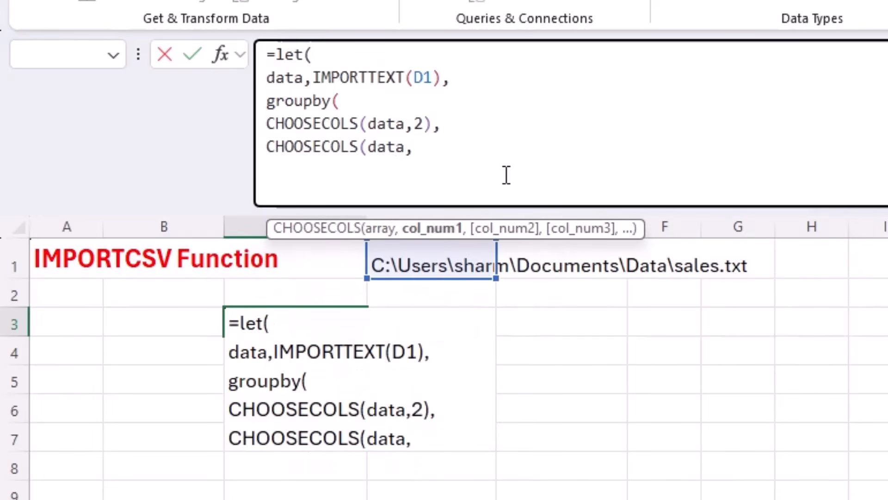
pyautogui.write('4)')
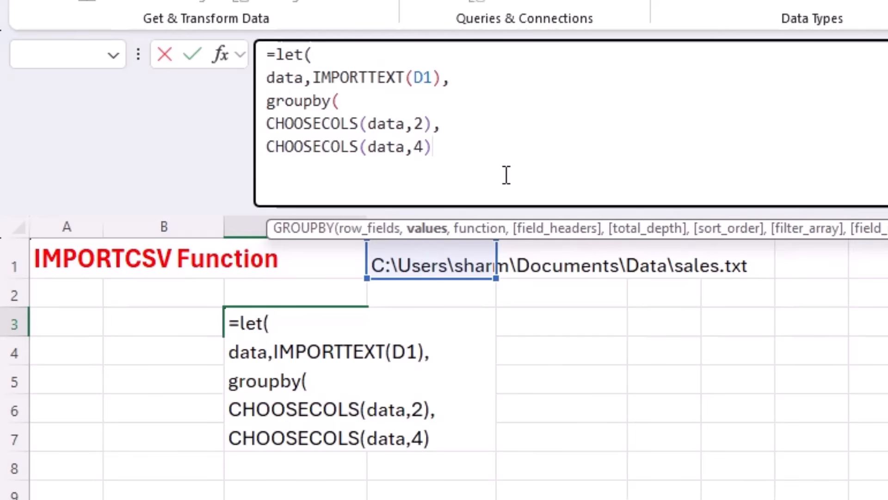
pyautogui.write(',')
pyautogui.hotkey('alt', 'Return')
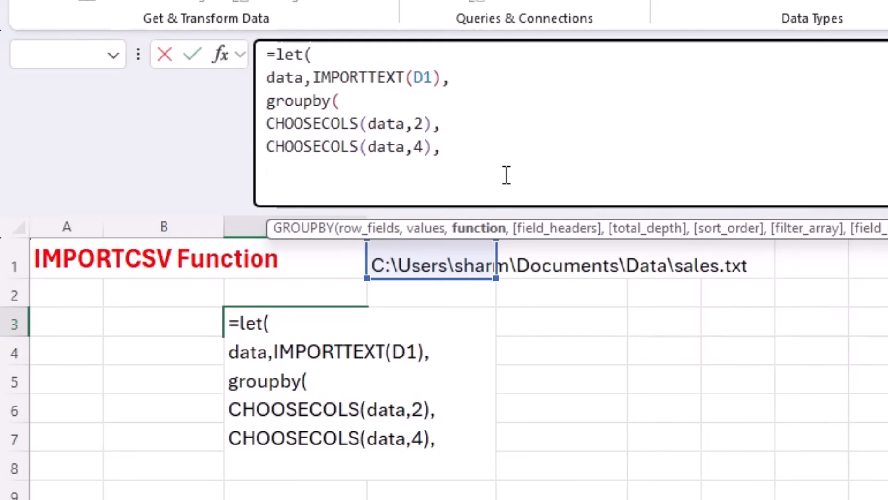
# Set the GROUPBY function to SUM, field headers to 3 (Yes and show) and total depth to 1 (Grand totals), and complete the formula
pyautogui.write('sum')
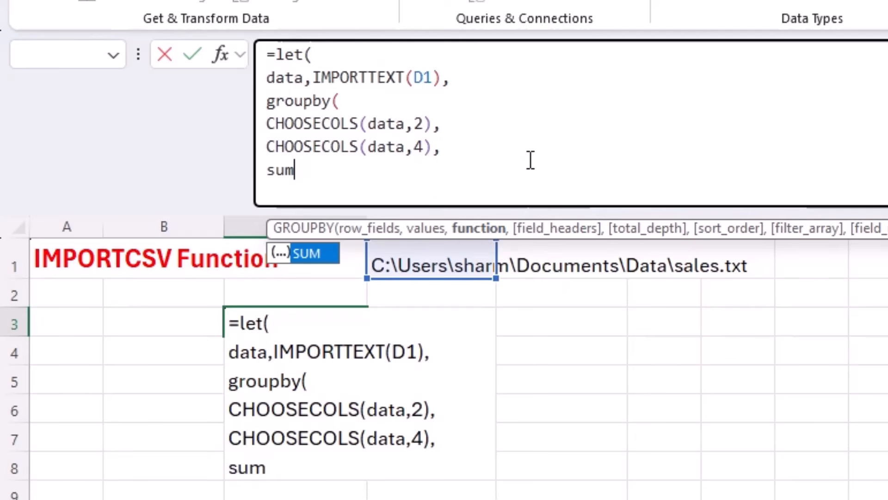
pyautogui.write(',')
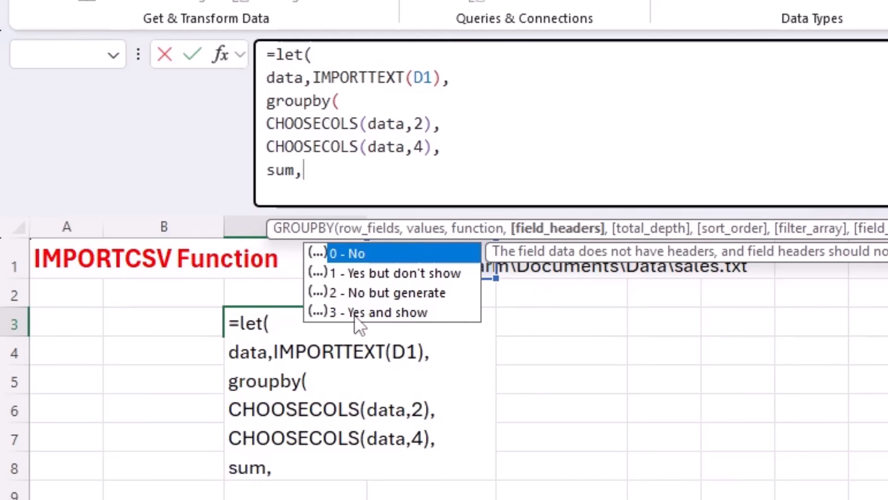
pyautogui.write('3,')
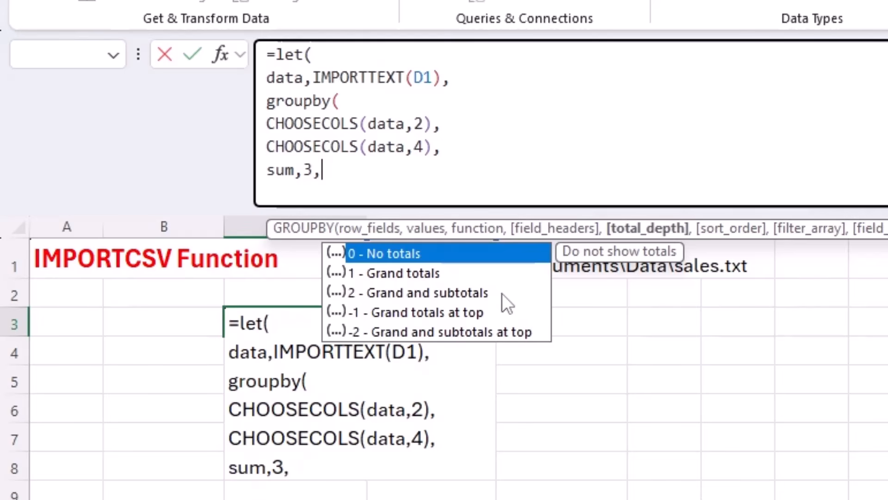
pyautogui.write('1')
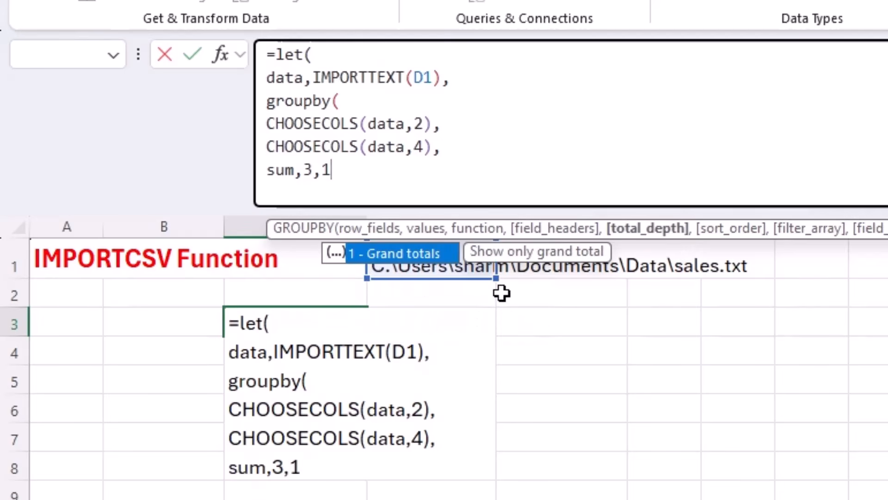
pyautogui.write('))')
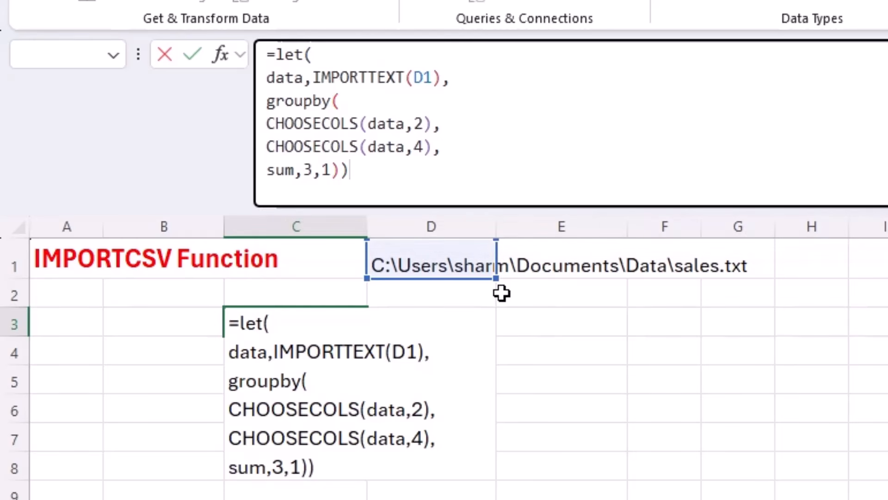
pyautogui.press('Return')
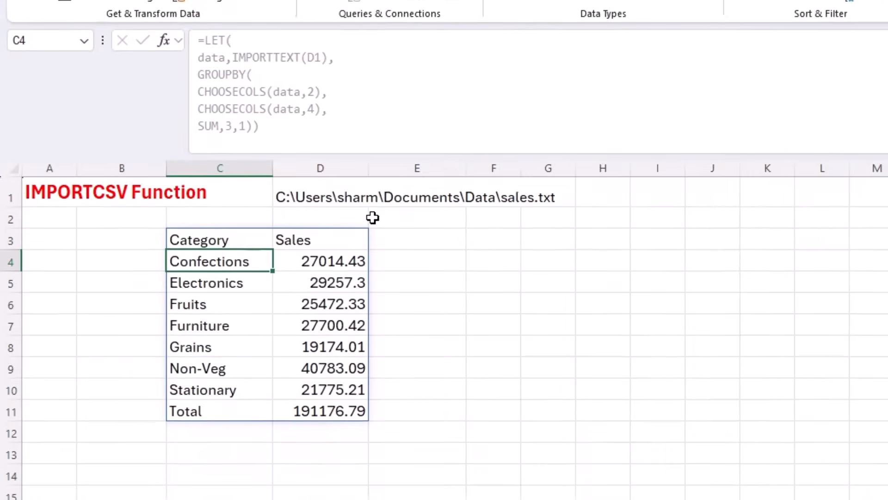
# Examine the GROUPBY output in C3:D11, including its Category and Sales headers, category rows and grand total row
pyautogui.click(440, 239)
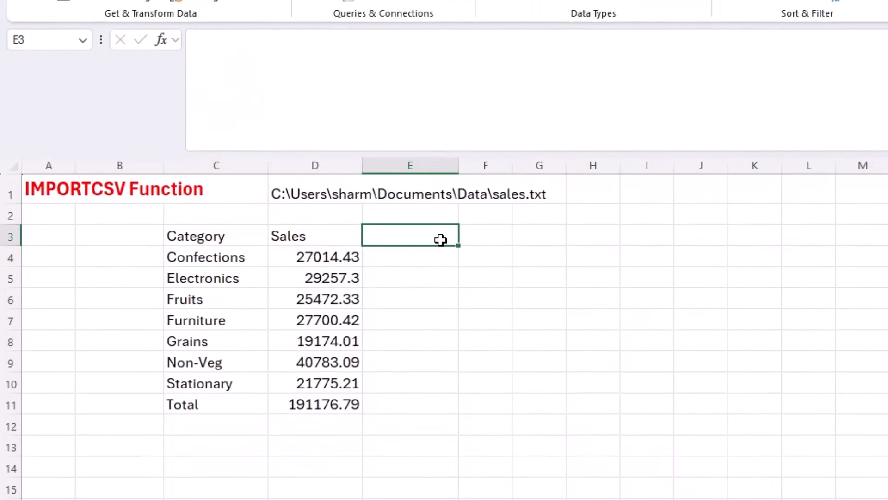
pyautogui.click(223, 259)
pyautogui.click(301, 258)
pyautogui.click(431, 273)
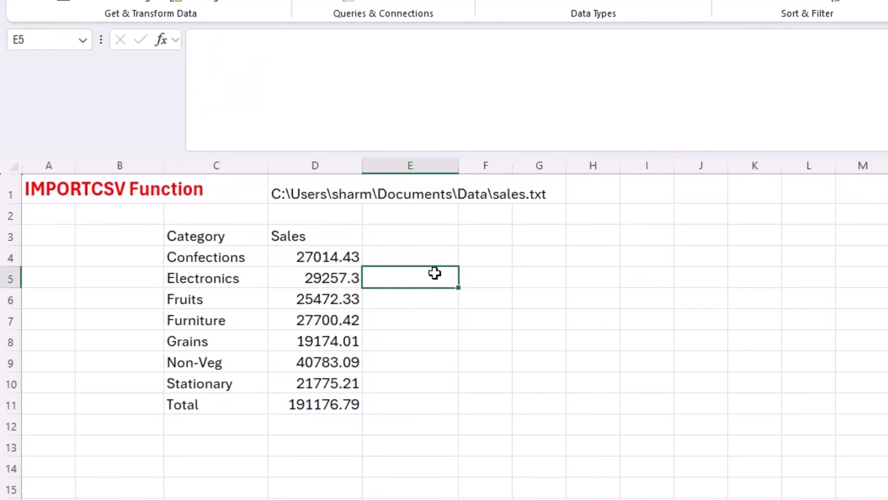
pyautogui.click(331, 254)
pyautogui.click(398, 260)
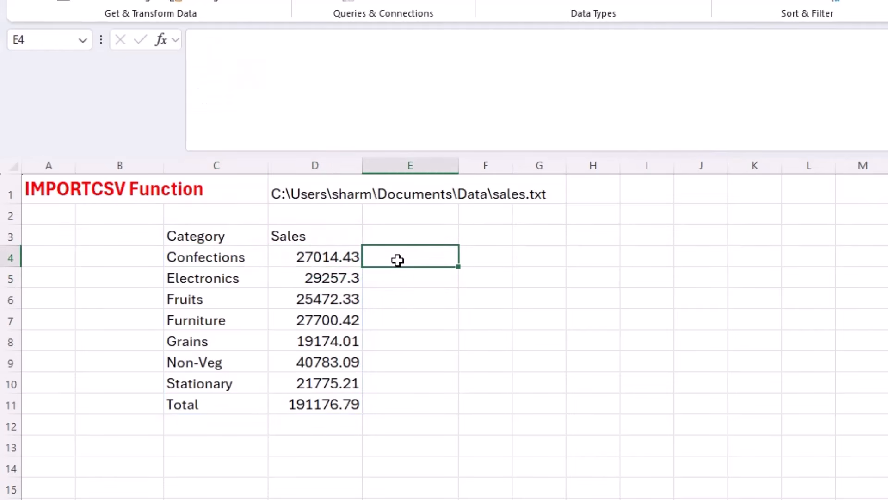
pyautogui.click(483, 263)
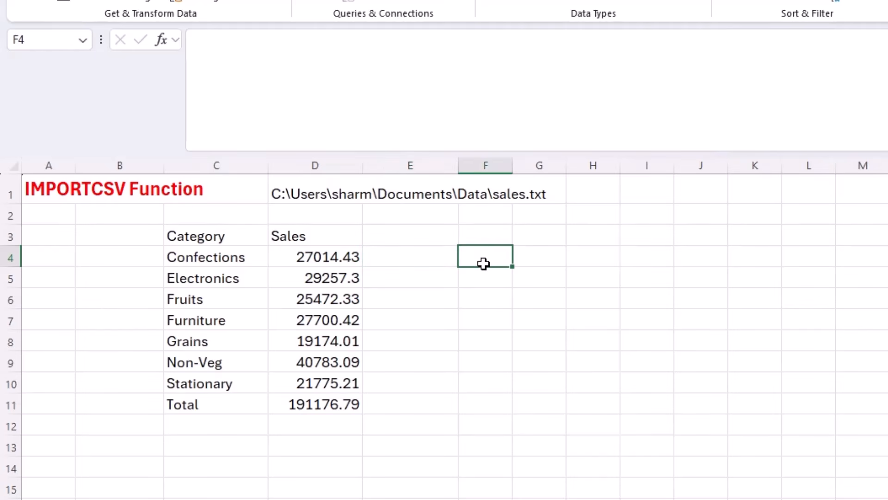
pyautogui.moveTo(231, 237); pyautogui.dragTo(336, 410)
pyautogui.click(336, 410)
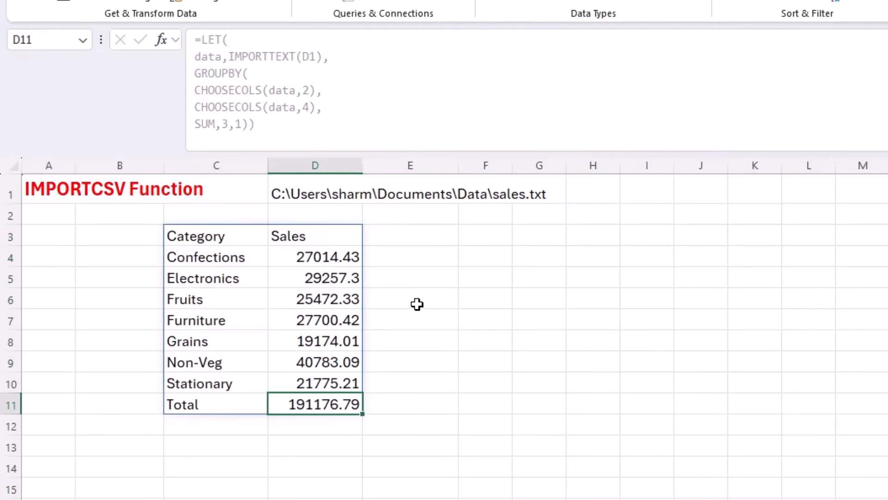
pyautogui.click(439, 235)
pyautogui.click(489, 240)
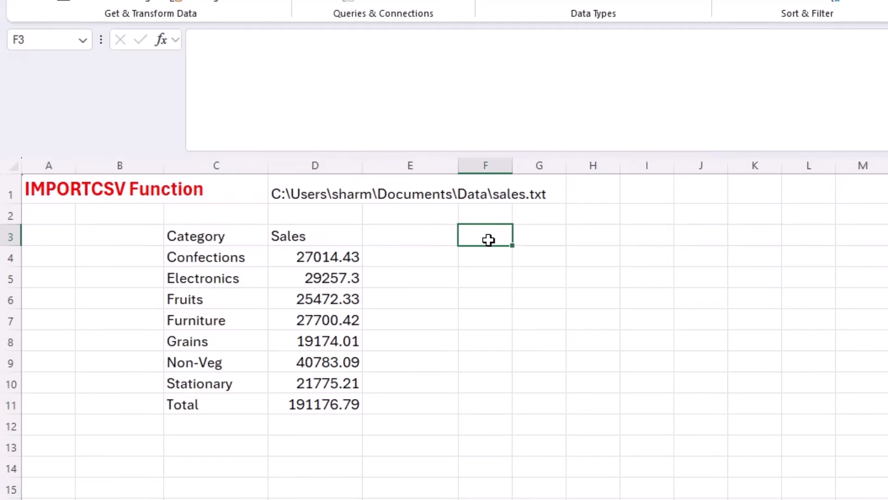